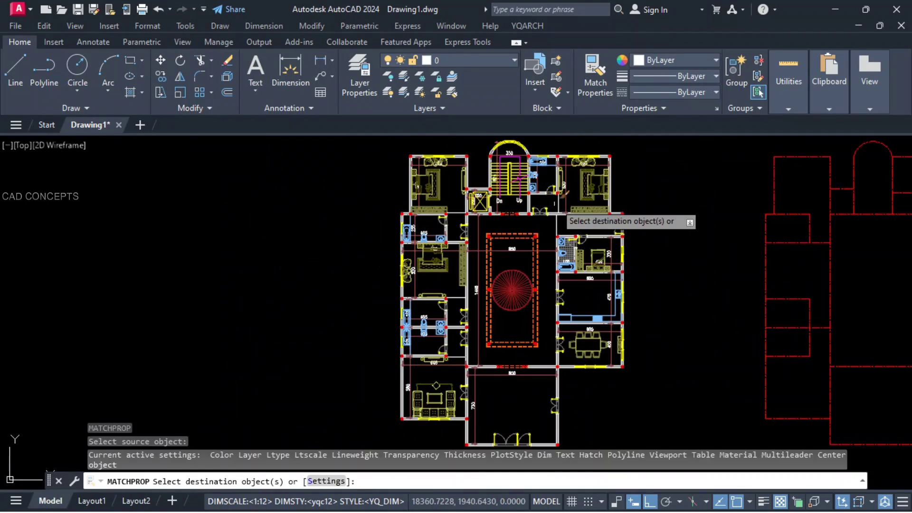
key("Escape")
key("Escape")
key("Escape")
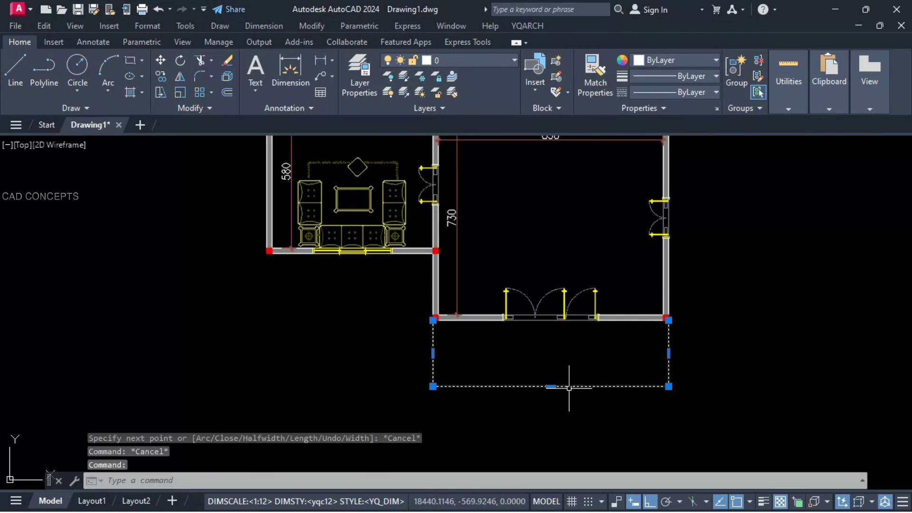
type("c")
key("Return")
left_click(550, 386)
scroll(494, 316, "up", 3)
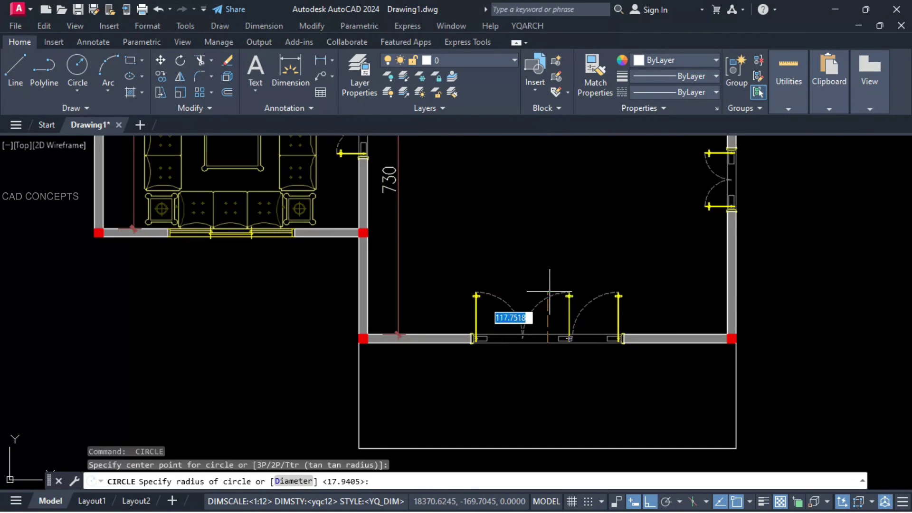
key("Escape")
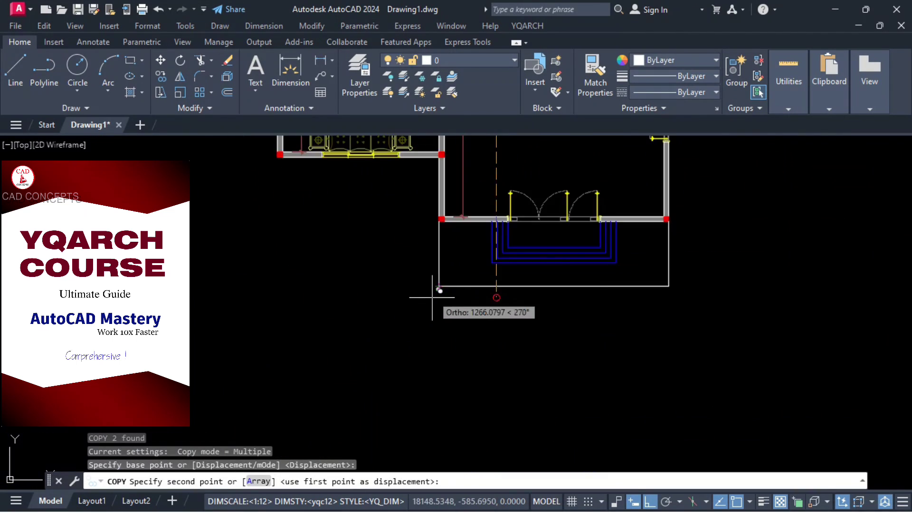
Draw a 70 by 35 rectangle from the porch's front corner, enclosing the two round columns
scroll(438, 292, "up", 5)
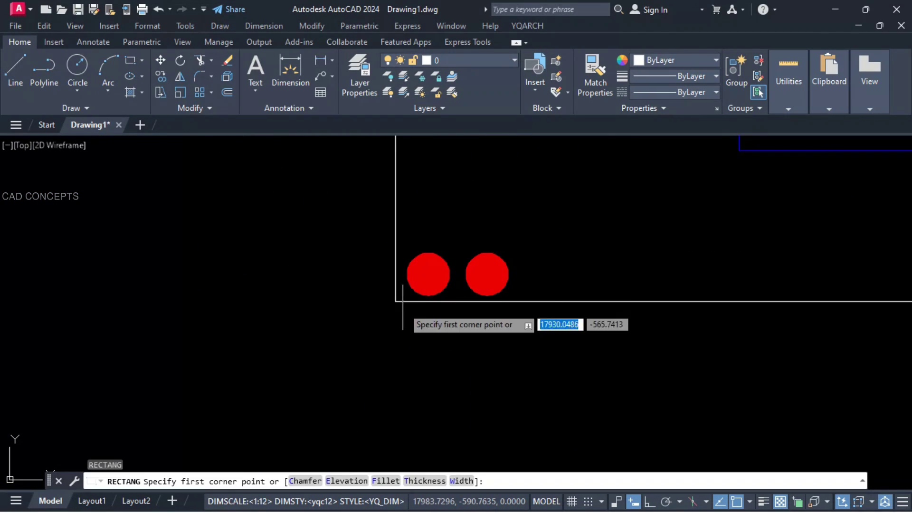
left_click(396, 301)
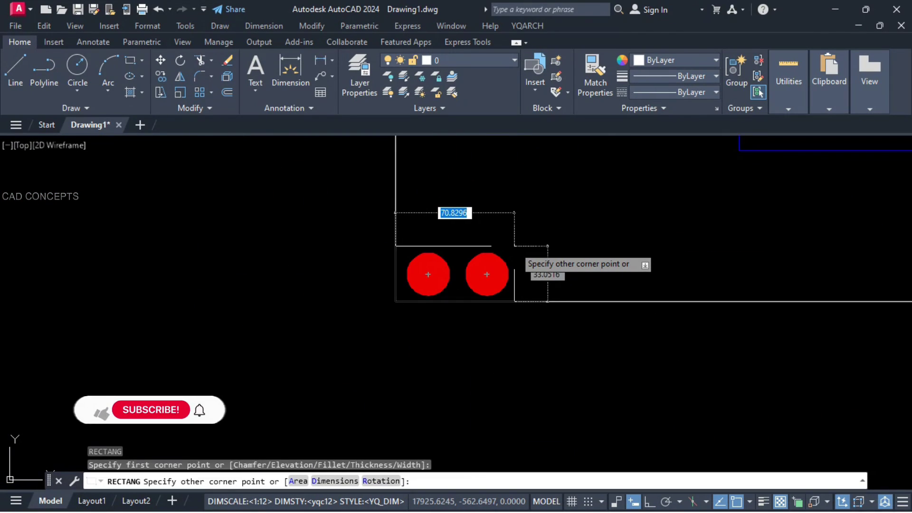
type("70,35")
key("Return")
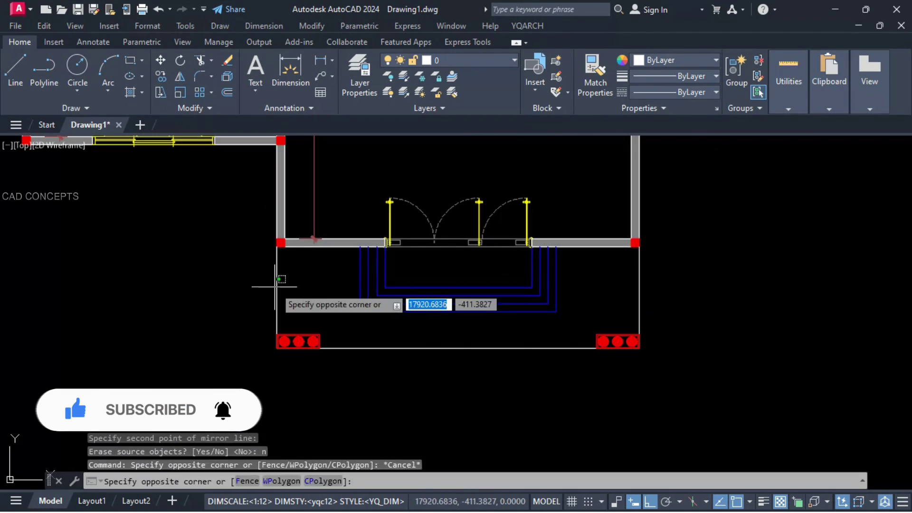
key("Escape")
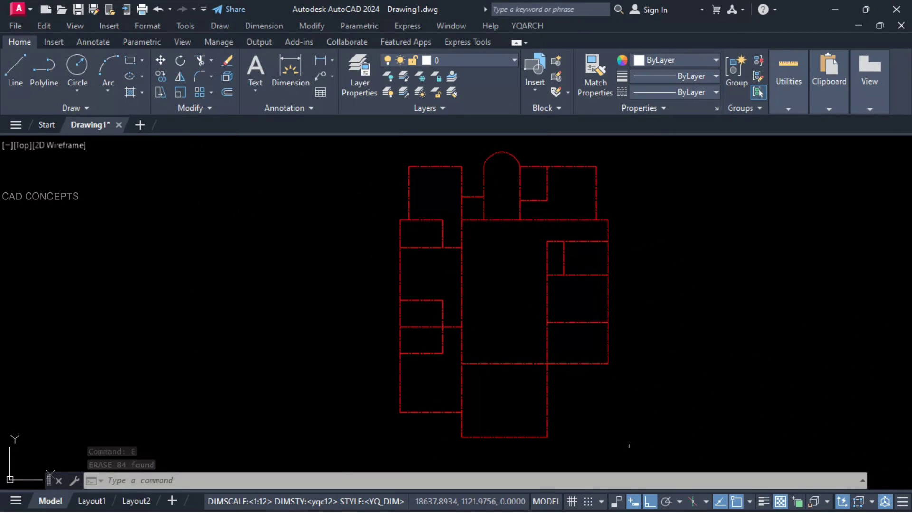
left_click(633, 451)
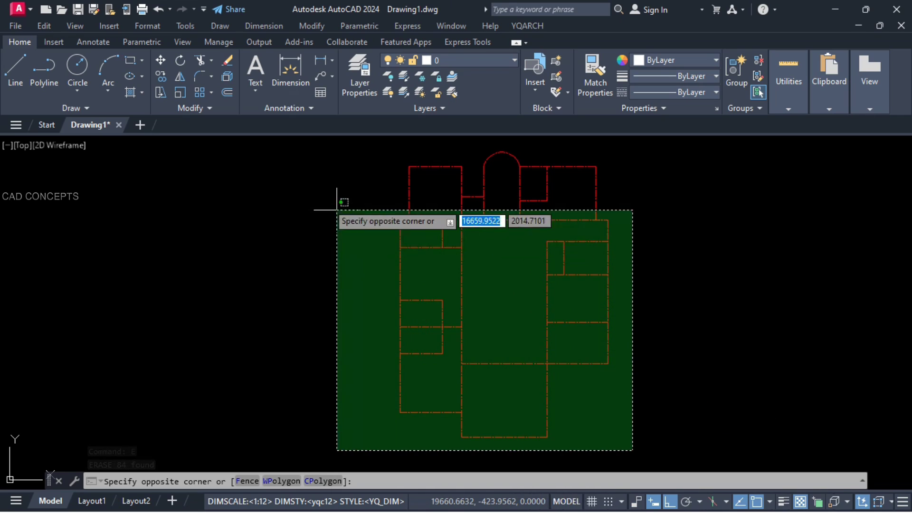
left_click(289, 142)
key("Escape")
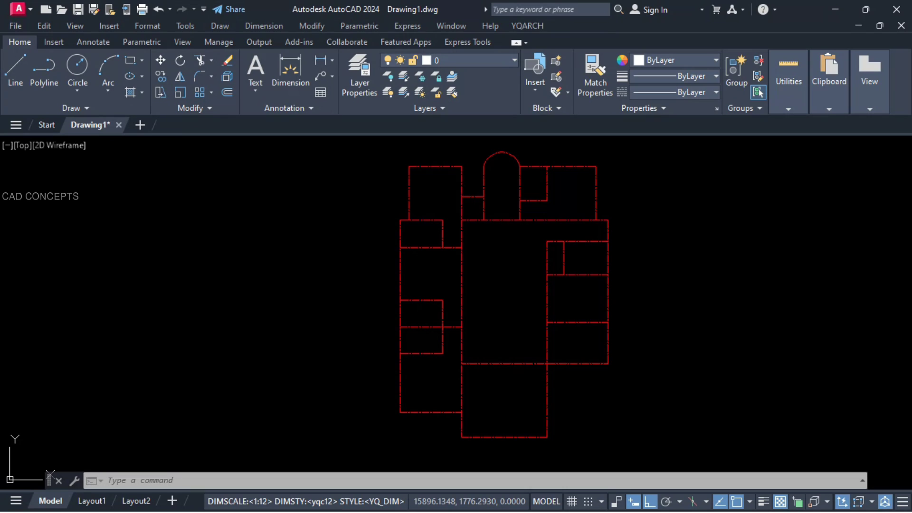
Convert all of the plan's red centre lines to walls of thickness 20 with the YQArch XWW command
middle_click_drag(520, 321, 499, 318)
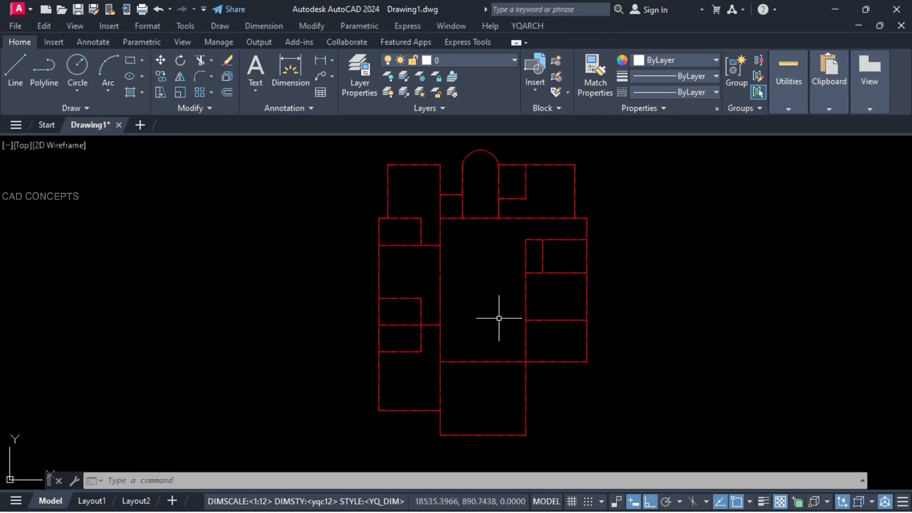
type("ww")
key("Return")
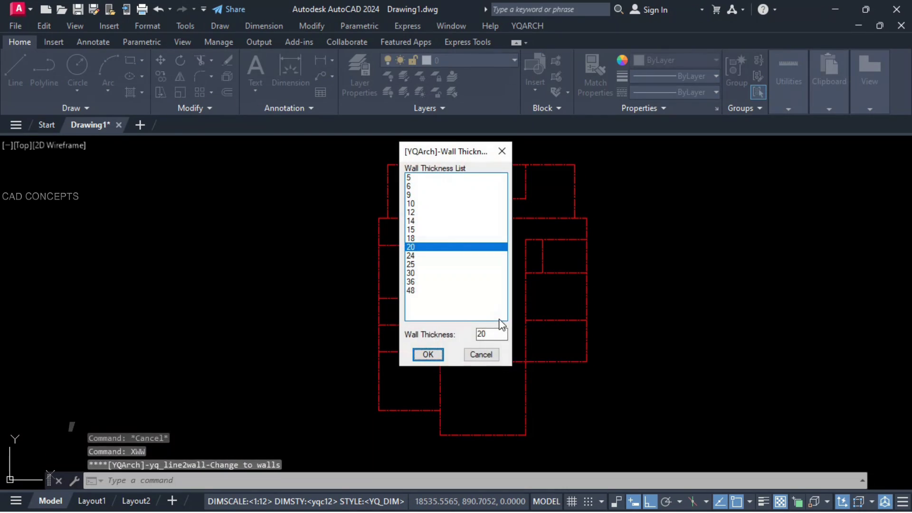
left_click(443, 356)
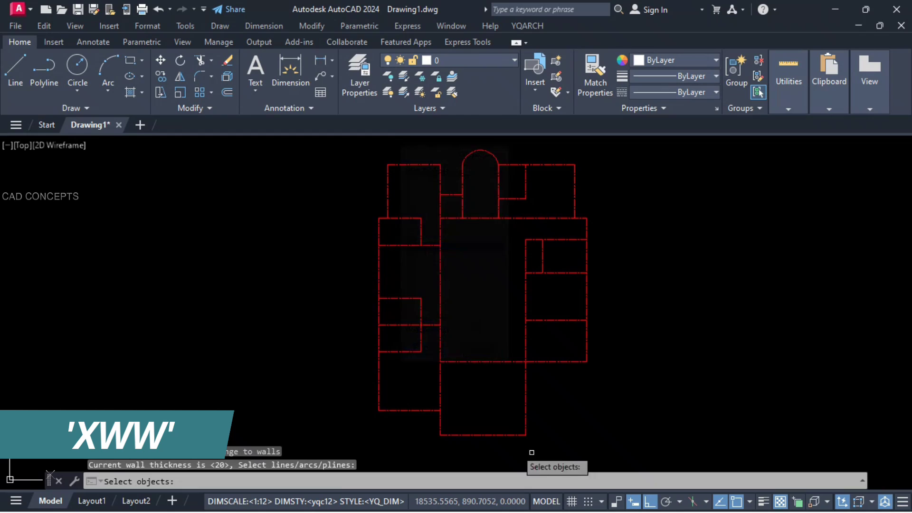
left_click(619, 450)
left_click(318, 141)
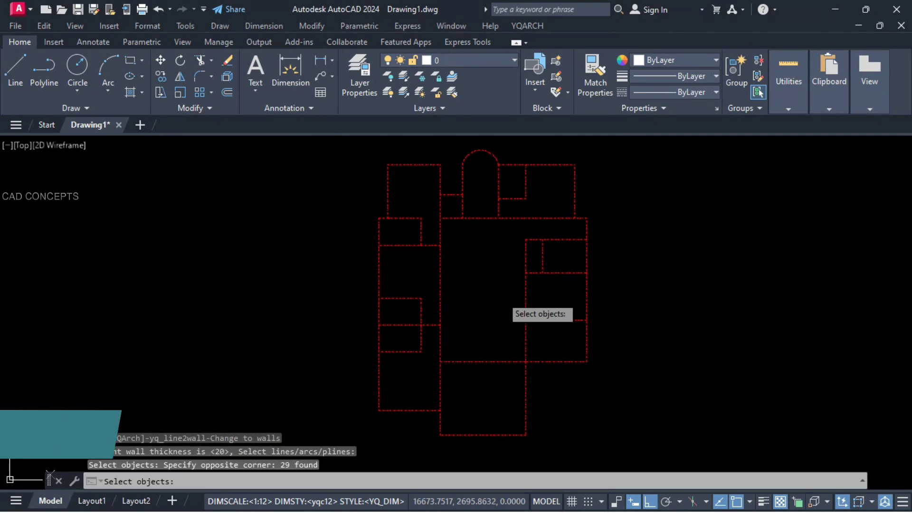
key("Return")
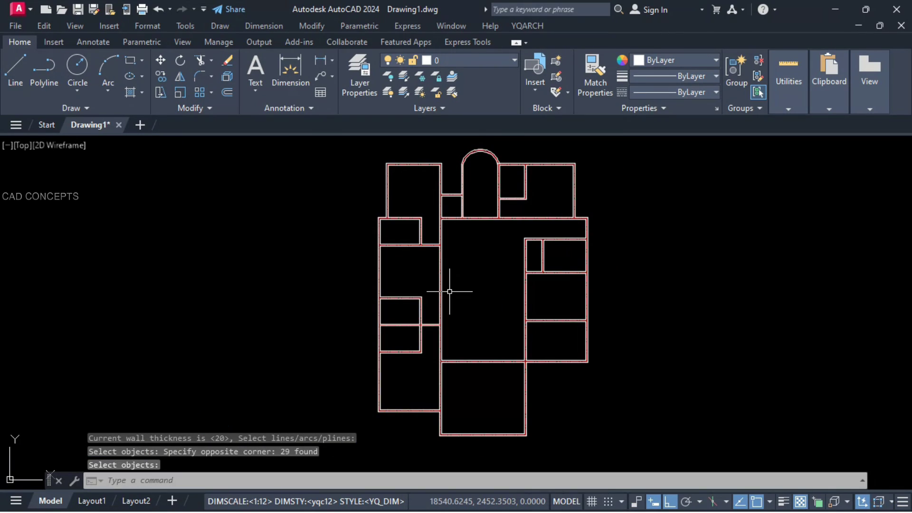
Fillet the outer wall line of the arched room to the outer line of the adjoining straight wall
type("f")
key("Return")
scroll(491, 158, "up", 7)
left_click(531, 164)
left_click(551, 193)
Fillet the inner arc of the arched room to its straight inner wall lines
key("Return")
left_click(528, 197)
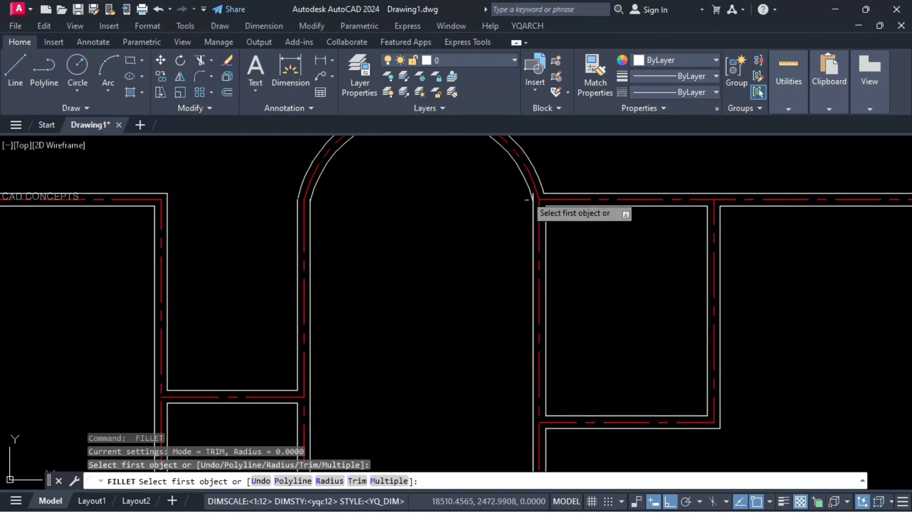
left_click(528, 185)
left_click(534, 223)
key("Return")
left_click(311, 209)
scroll(473, 160, "down", 8)
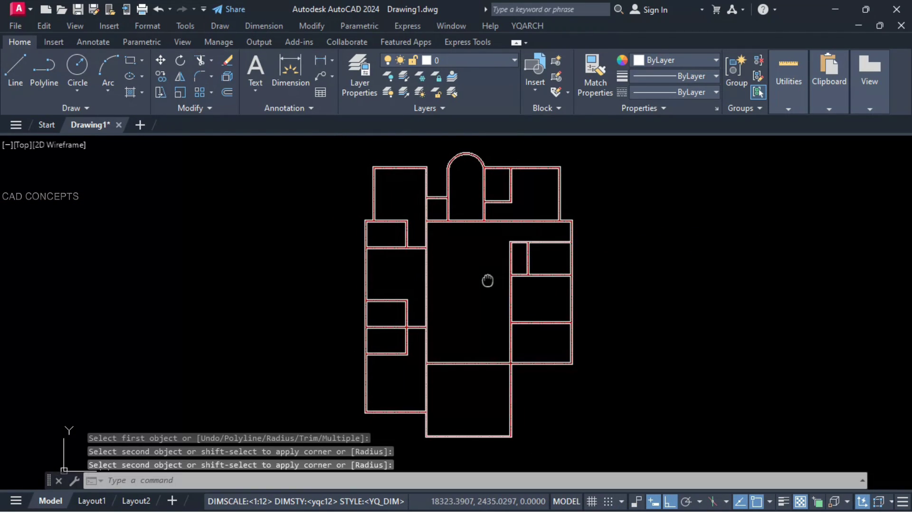
key("Escape")
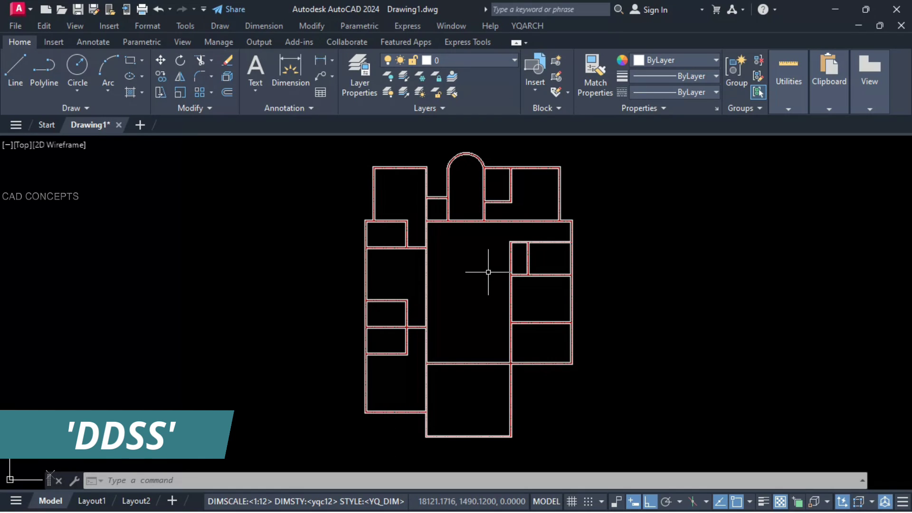
Run DDSS using dimensions with 0 decimal digits, and pick the inner wall lines of the upper-left room and the small room below it
key("Return")
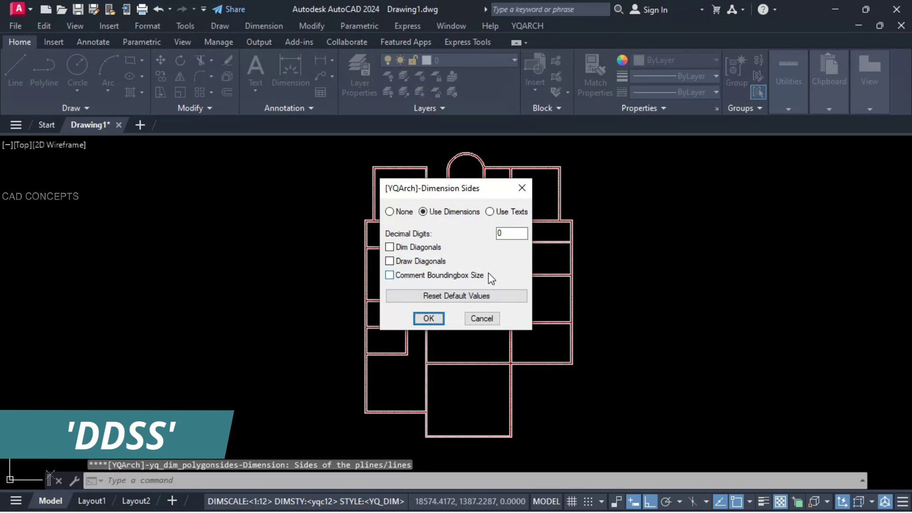
left_click(424, 318)
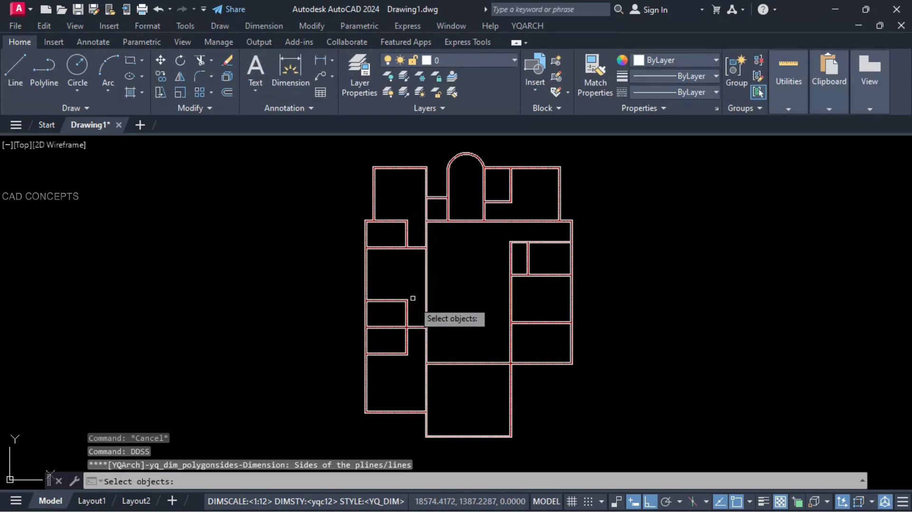
scroll(411, 304, "up", 5)
left_click(362, 198)
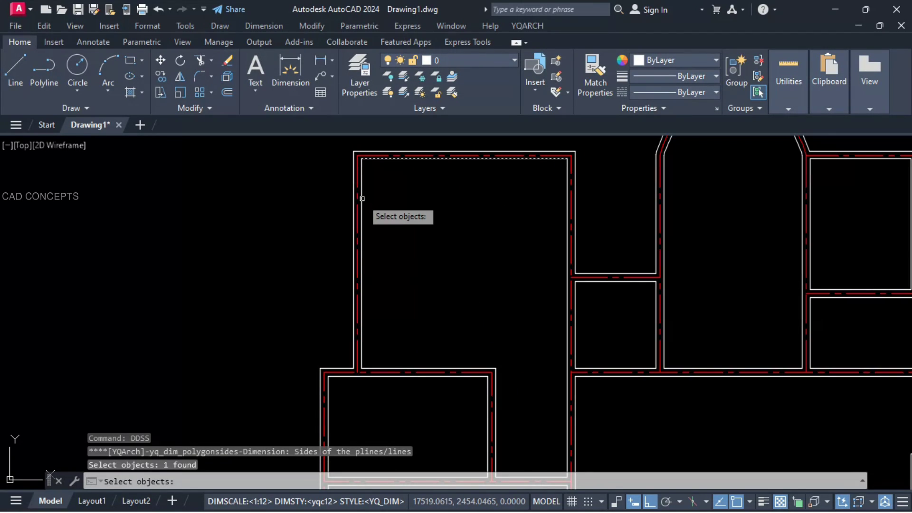
left_click(362, 198)
left_click(359, 376)
left_click(328, 406)
Add the inner top and side wall lines of the large left-wing room to the dimensioning selection
middle_click_drag(380, 428, 420, 223)
left_click(422, 280)
left_click(372, 312)
left_click(371, 320)
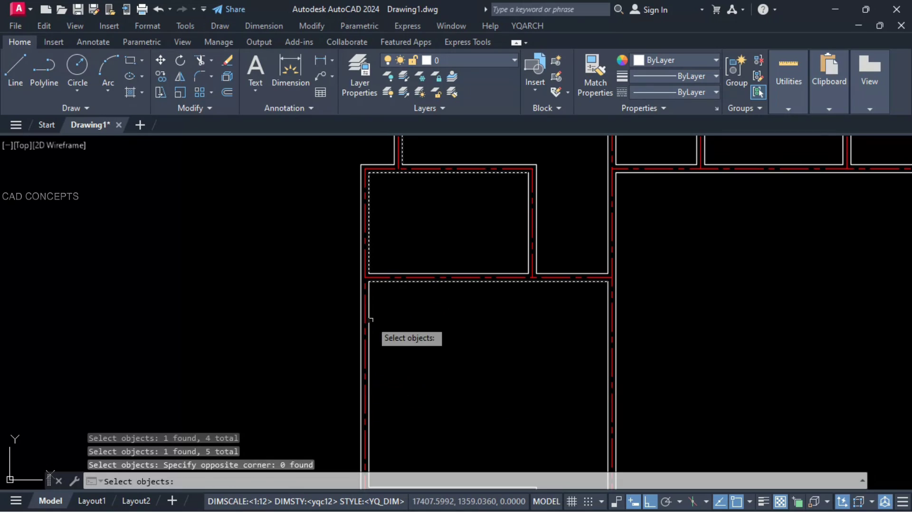
left_click(369, 323)
left_click(373, 302)
left_click(366, 307)
Add the wall lines of the two stacked small left-wing rooms and the lower-left room to the dimensioning selection
middle_click_drag(417, 427, 419, 231)
left_click(421, 297)
middle_click_drag(463, 385, 466, 234)
scroll(475, 214, "down", 3)
left_click(417, 246)
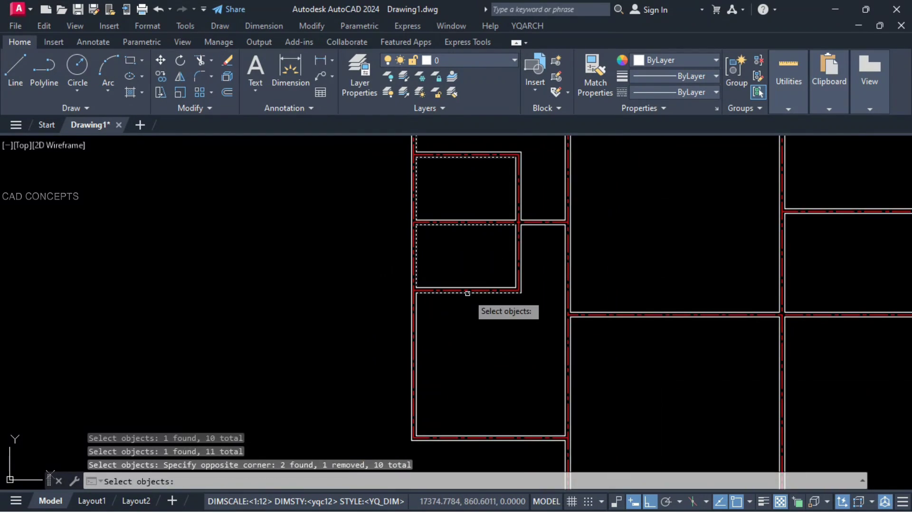
left_click(468, 294)
Add the inner wall lines of the front central room and the lower-right room to the dimensioning selection
middle_click_drag(585, 337, 481, 255)
left_click(479, 234)
left_click(467, 287)
middle_click_drag(703, 148, 567, 234)
left_click(544, 246)
Add the inner wall lines of the middle right-wing room and the two smaller rooms above it to the dimensioning selection
middle_click_drag(577, 164, 575, 268)
left_click(584, 200)
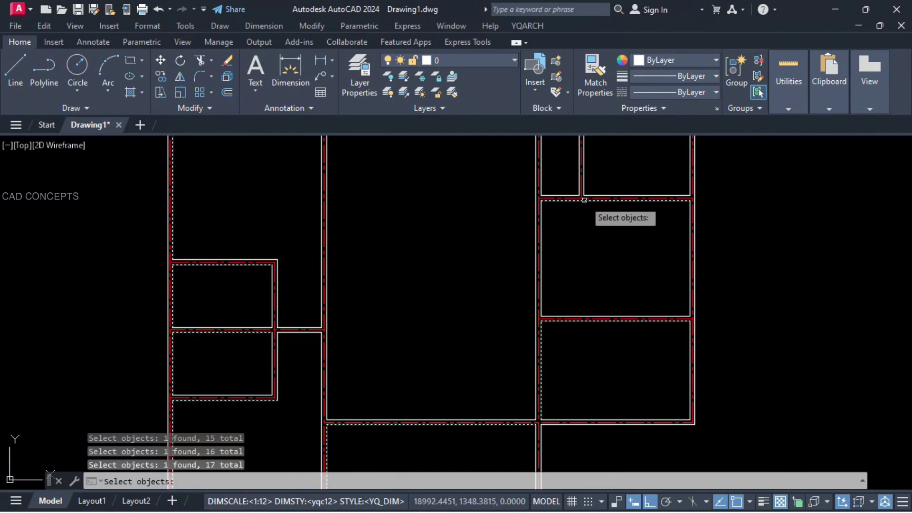
left_click(542, 251)
middle_click_drag(577, 181, 565, 294)
left_click(608, 230)
left_click(573, 257)
left_click(560, 230)
Add the wall lines of the upper-right rooms, the arched room and the small room beside it, and create the side dimensions
middle_click_drag(565, 190, 565, 309)
left_click(566, 159)
left_click(529, 189)
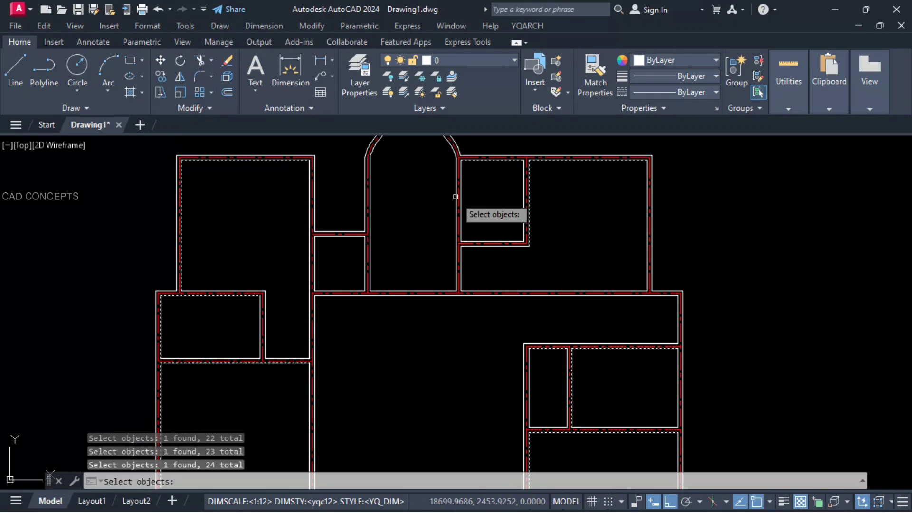
left_click(456, 196)
left_click(396, 290)
left_click(459, 194)
left_click(347, 236)
left_click(315, 263)
middle_click_drag(376, 341, 468, 219)
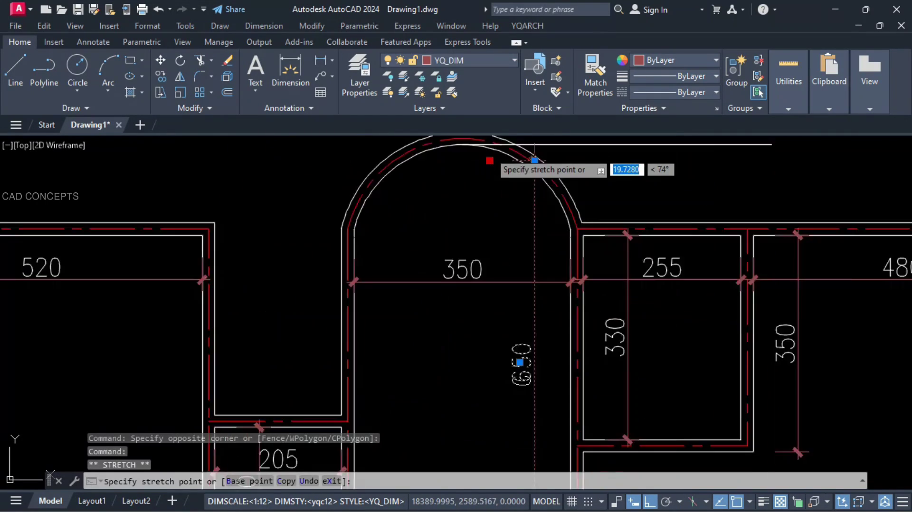
Stretch the arched room's height dimension to the arch's inner top, and the upper-right room's height dimension to its lower wall
left_click(492, 144)
scroll(523, 182, "down", 8)
left_click(583, 234)
left_click(579, 248)
left_click(579, 271)
key("Escape")
Stretch the lower-left room's width dimension to the room's far inner wall
middle_click_drag(401, 301, 386, 151)
left_click(380, 362)
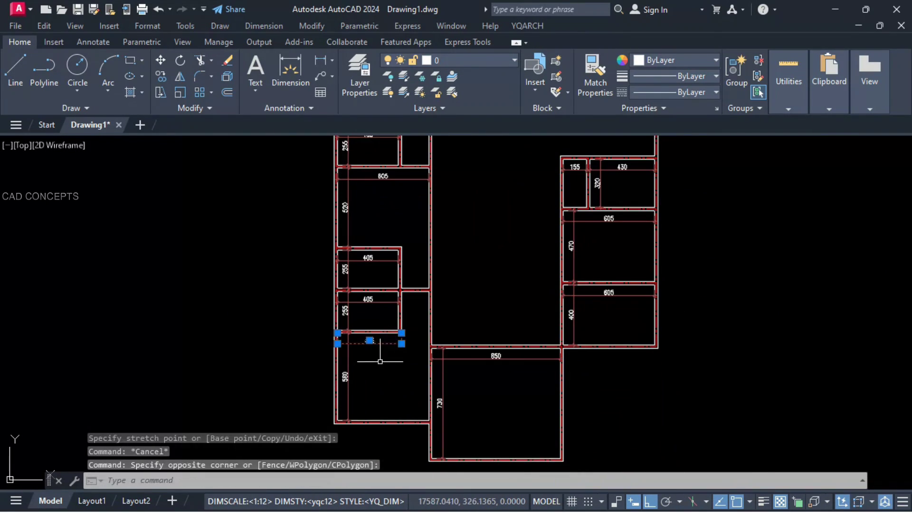
left_click(401, 333)
left_click(430, 333)
key("Escape")
Insert filled rectangular columns of size 20,20 at the wall junctions across the whole floor plan with the YQArch ZZBZ command
scroll(480, 200, "down", 3)
middle_click_drag(480, 199, 491, 261)
type("zz")
key("Return")
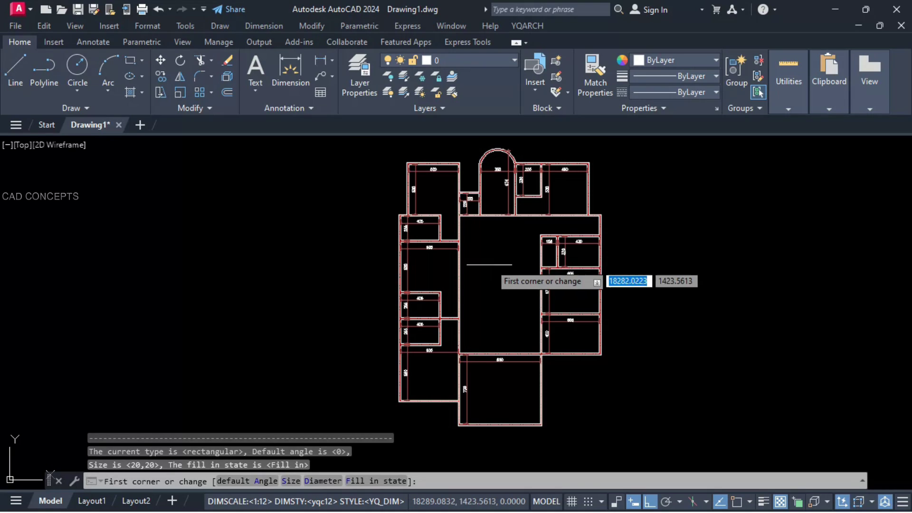
type("s")
key("Return")
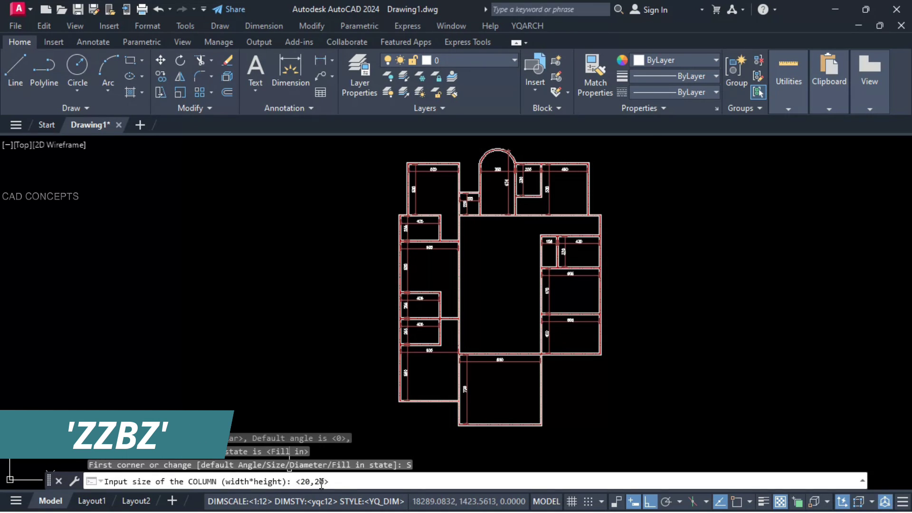
key("Return")
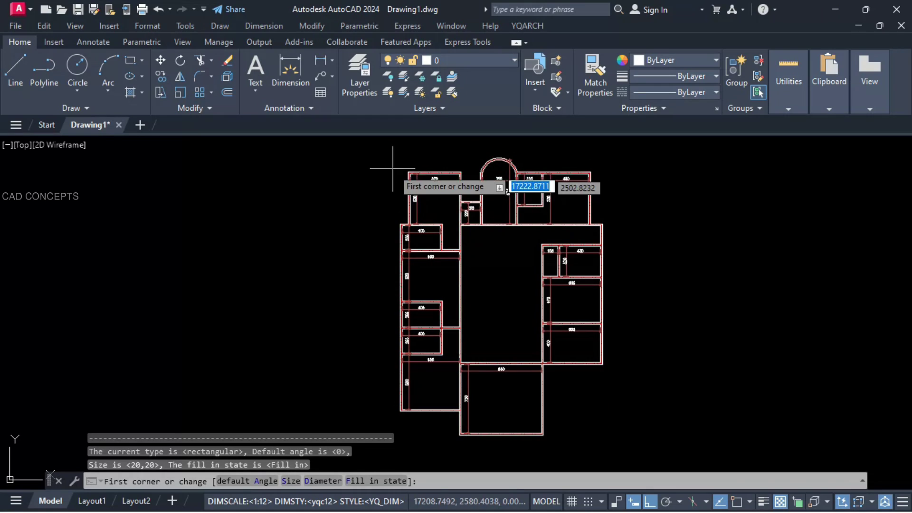
left_click(388, 150)
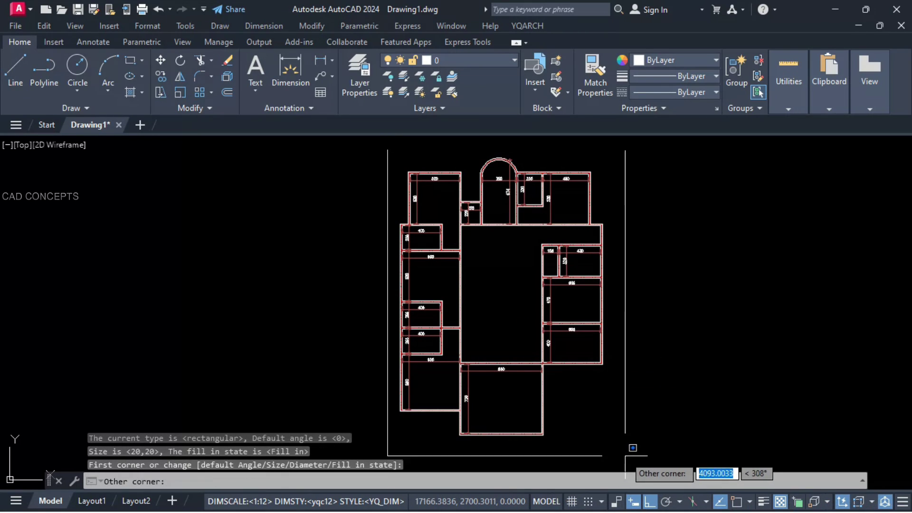
left_click(612, 453)
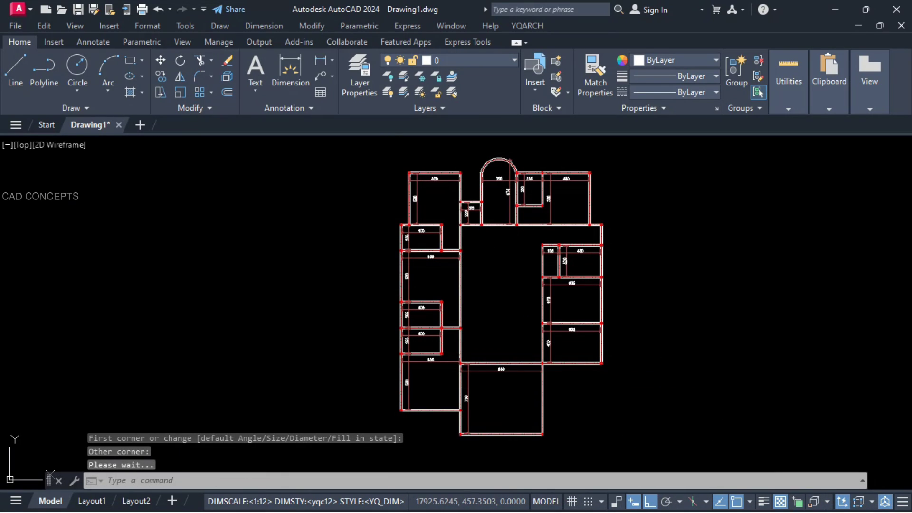
Examine the columns at the wall corners and junctions of the upper and left-wing rooms
scroll(425, 166, "up", 6)
scroll(570, 193, "up", 4)
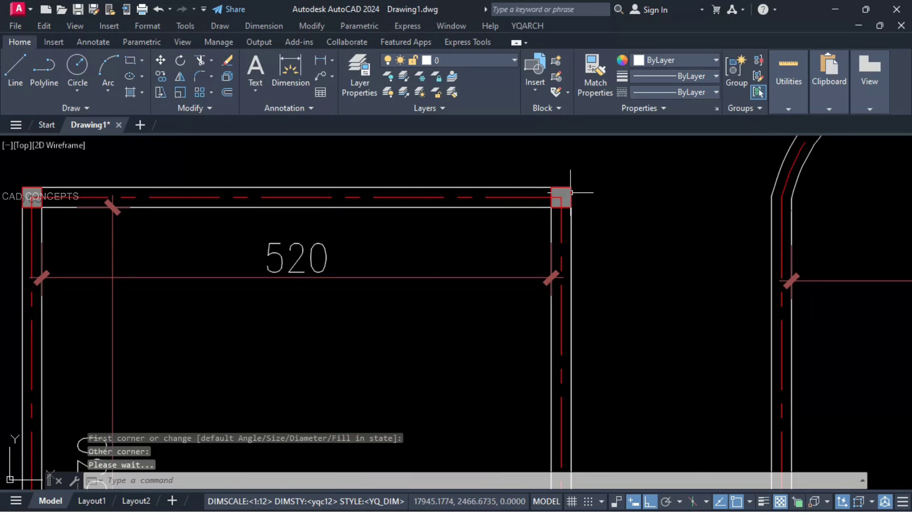
scroll(570, 193, "down", 3)
scroll(580, 304, "up", 3)
scroll(556, 255, "down", 4)
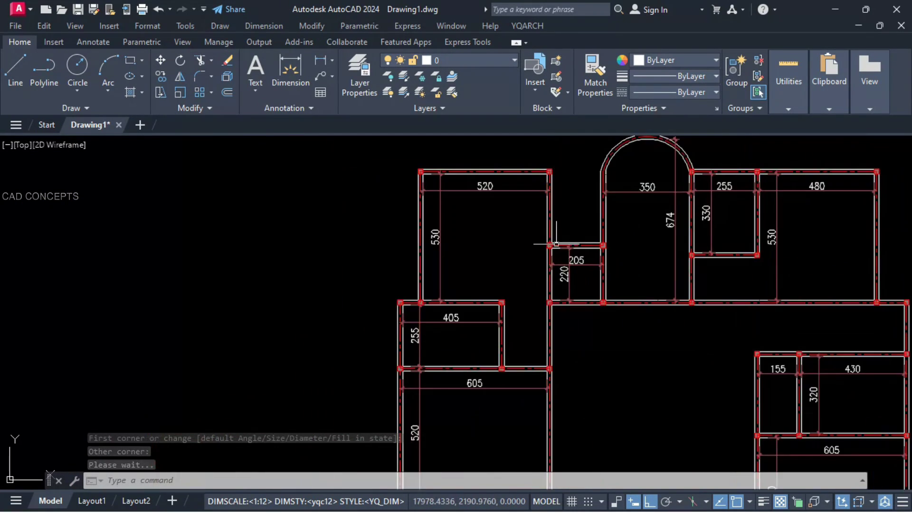
scroll(561, 326, "up", 3)
scroll(414, 343, "down", 1)
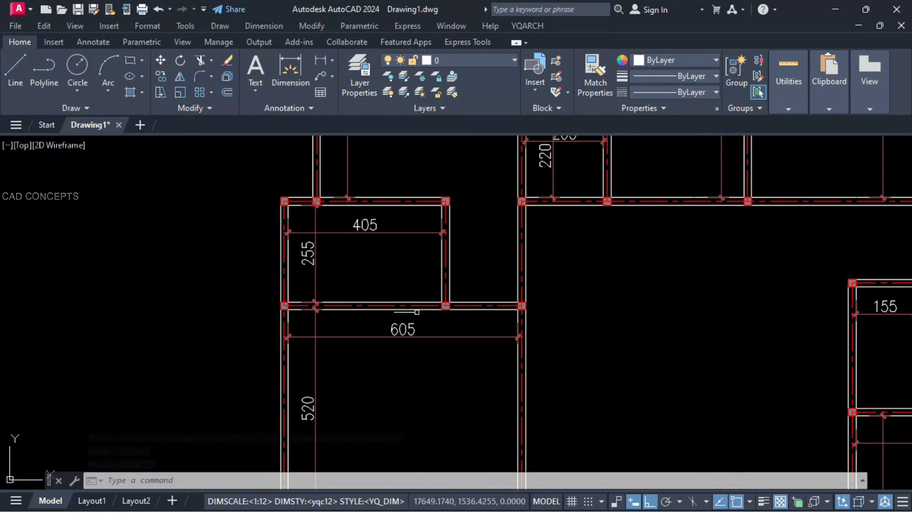
scroll(388, 224, "down", 4)
scroll(365, 366, "up", 5)
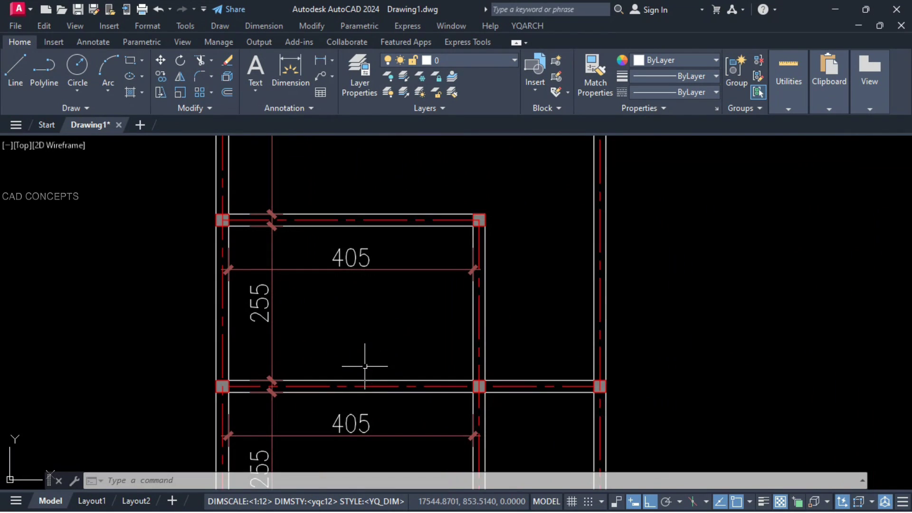
Move the red centre lines horizontally out of the walls to a clear area right of the floor plan
scroll(397, 259, "down", 5)
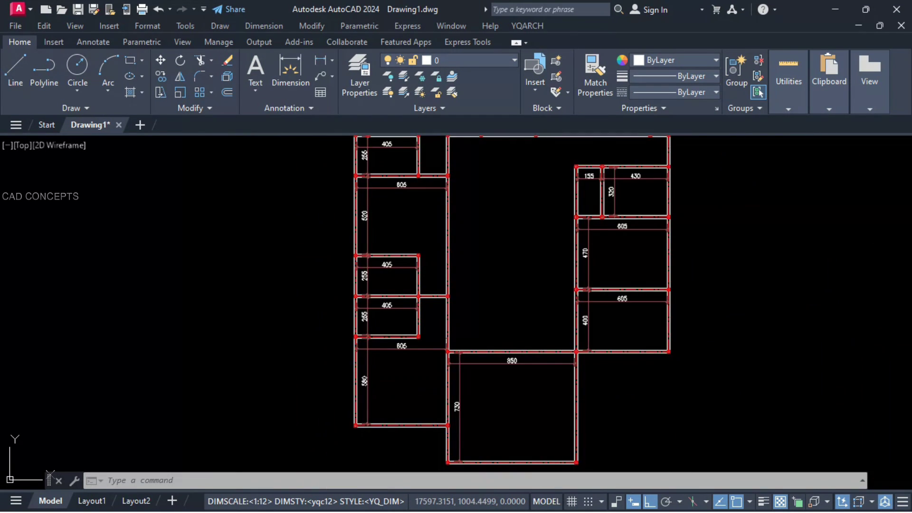
scroll(604, 283, "up", 4)
middle_click_drag(605, 257, 605, 323)
scroll(604, 322, "down", 5)
type("M")
key("Return")
left_click(435, 272)
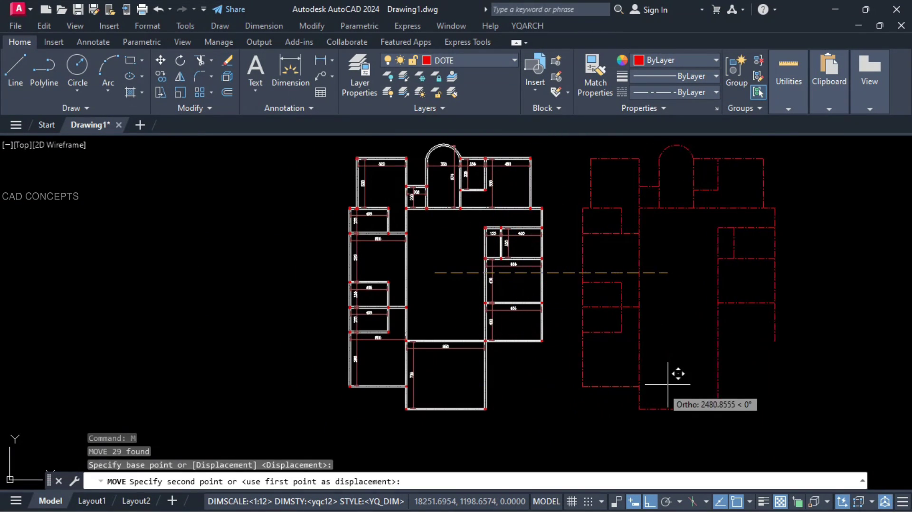
left_click(751, 376)
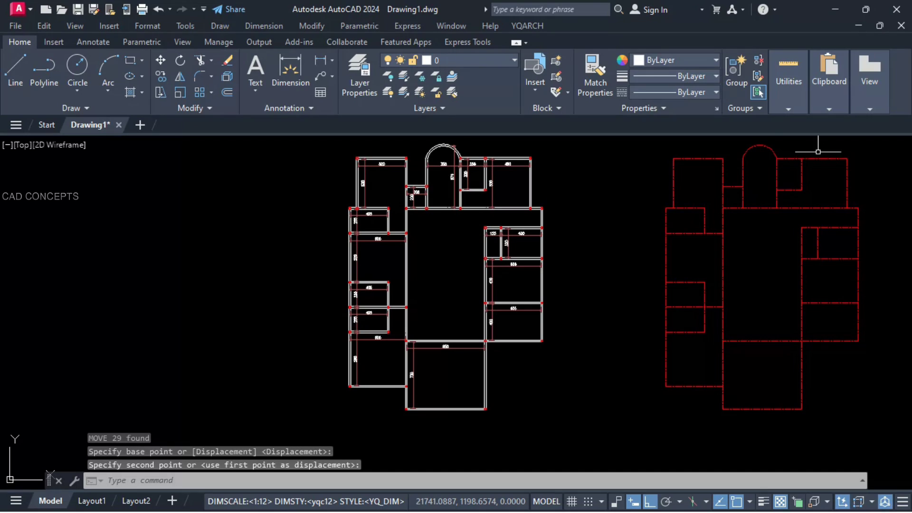
Insert a Door7 pocket door with a 360 hole width at the middle of the 850-wide room's bottom wall
middle_click_drag(584, 399, 591, 407)
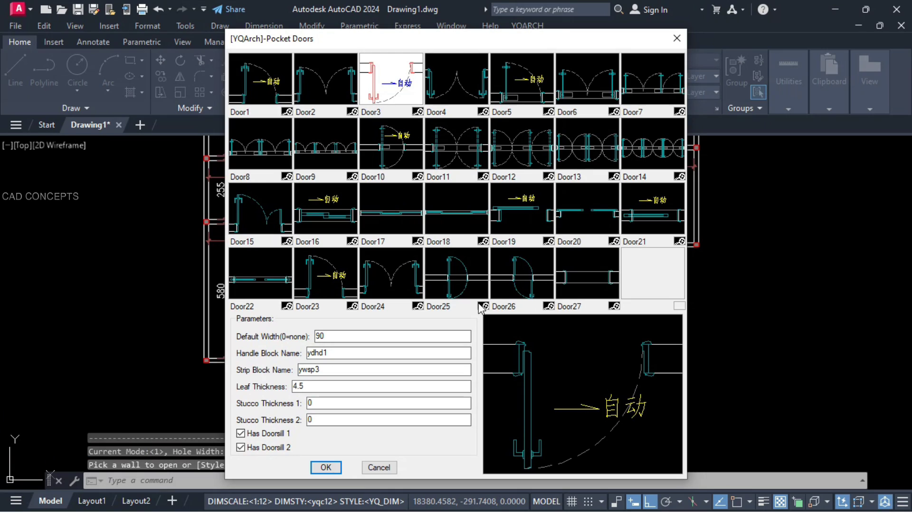
left_click(659, 87)
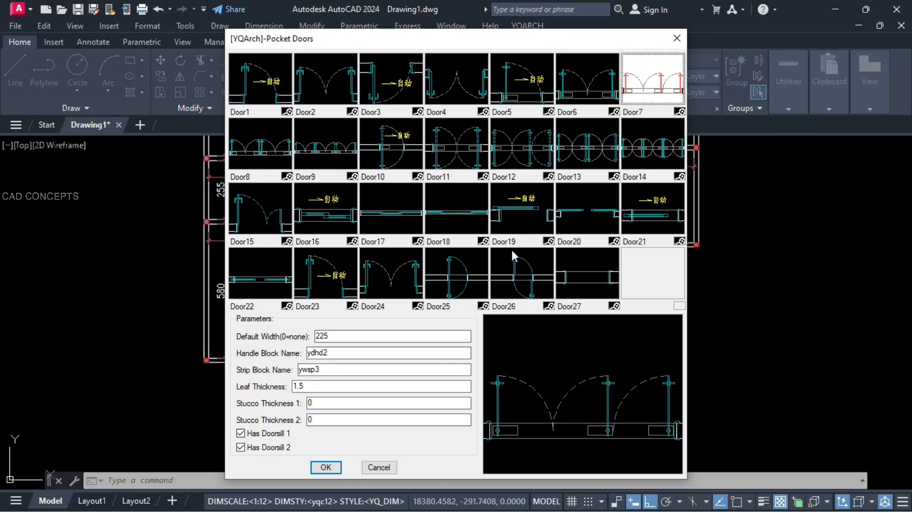
left_click(334, 468)
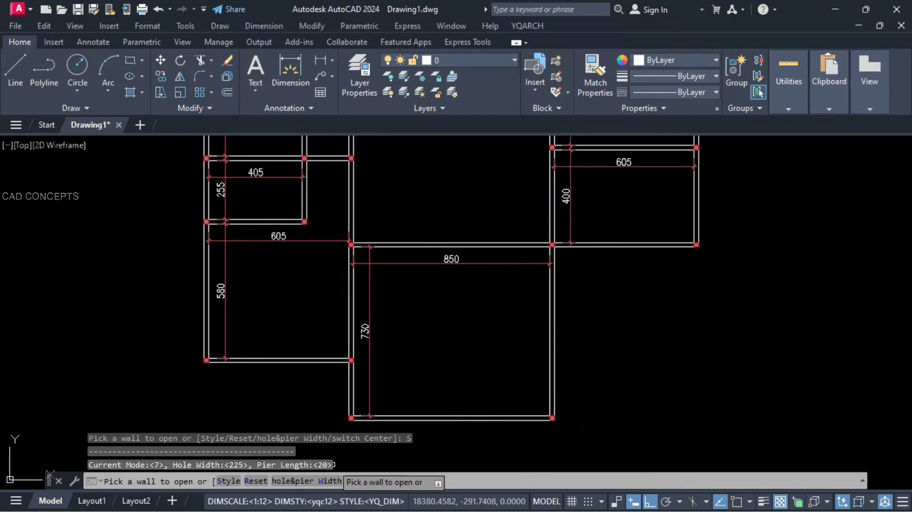
left_click(274, 482)
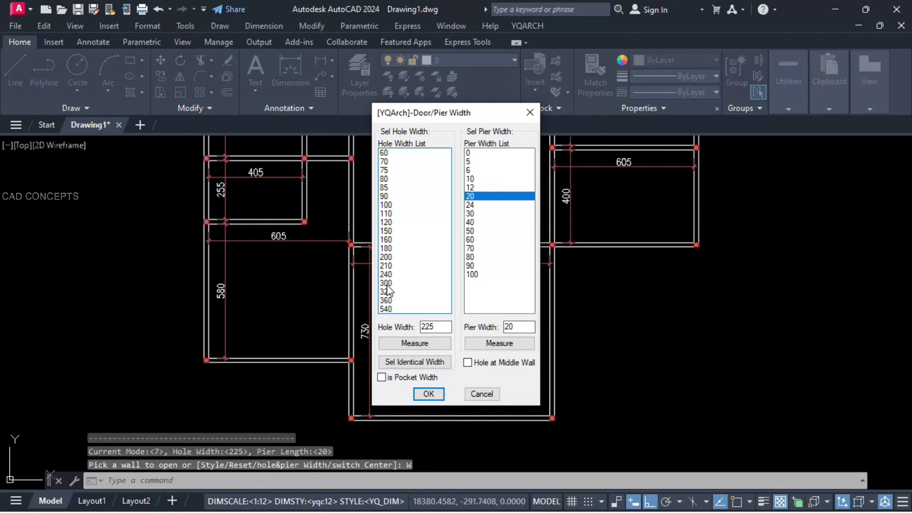
left_click(385, 300)
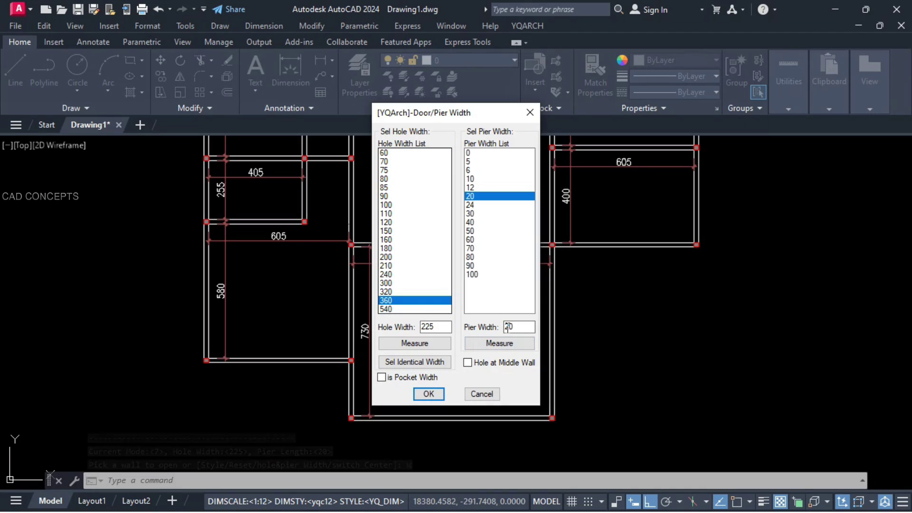
left_click(464, 363)
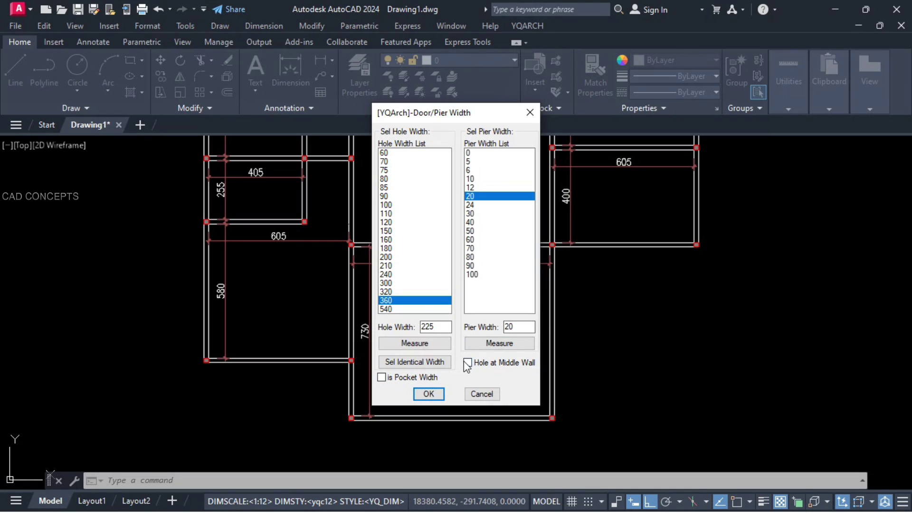
left_click(433, 399)
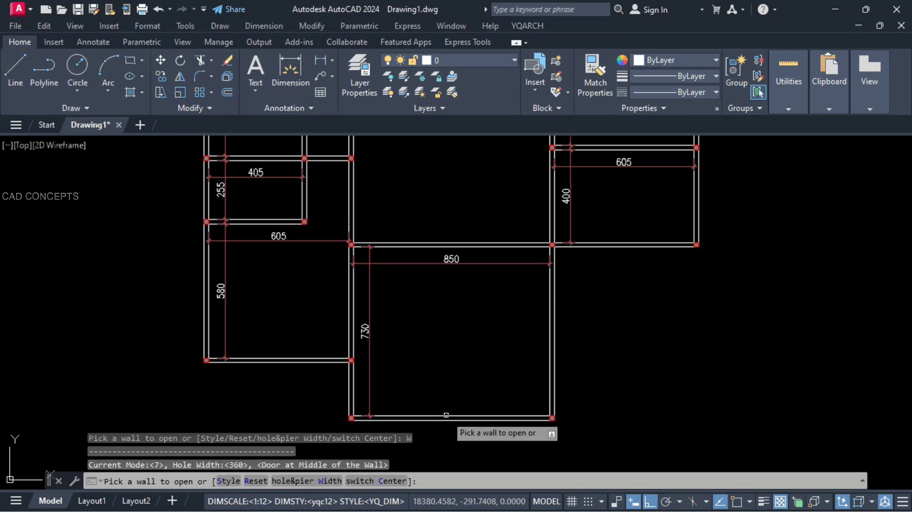
left_click(447, 415)
left_click(444, 420)
Set the pocket door's hole width to 200
right_click(552, 328)
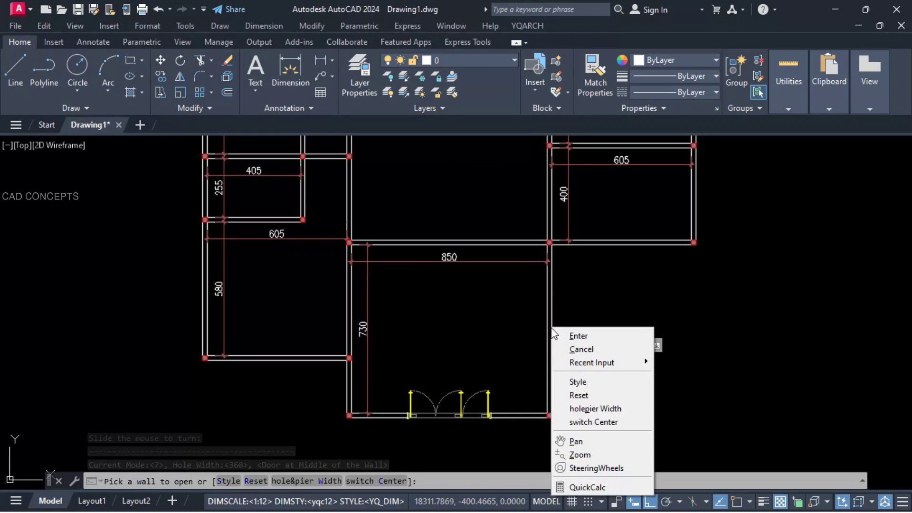
left_click(594, 408)
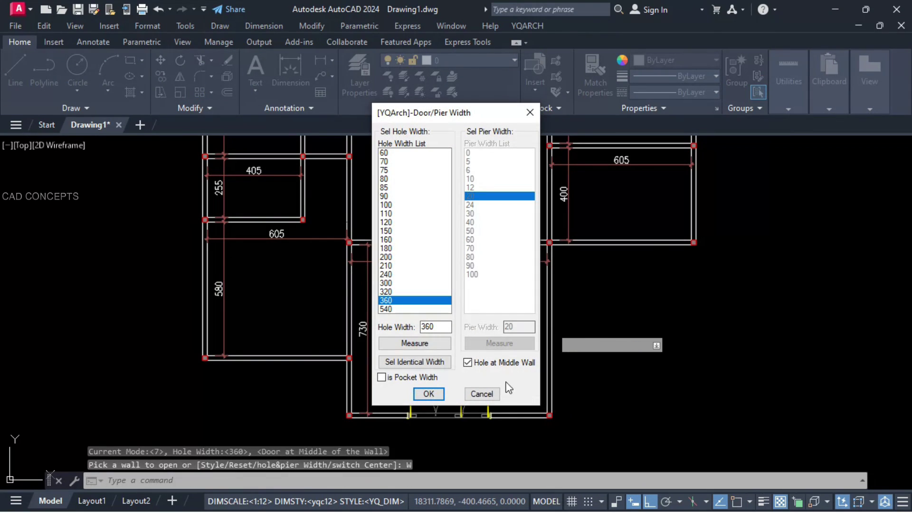
left_click(386, 258)
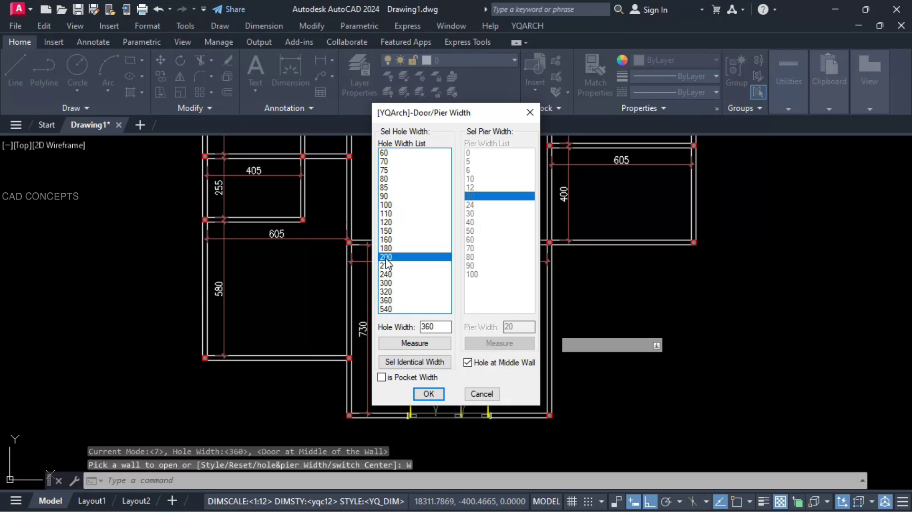
left_click(429, 394)
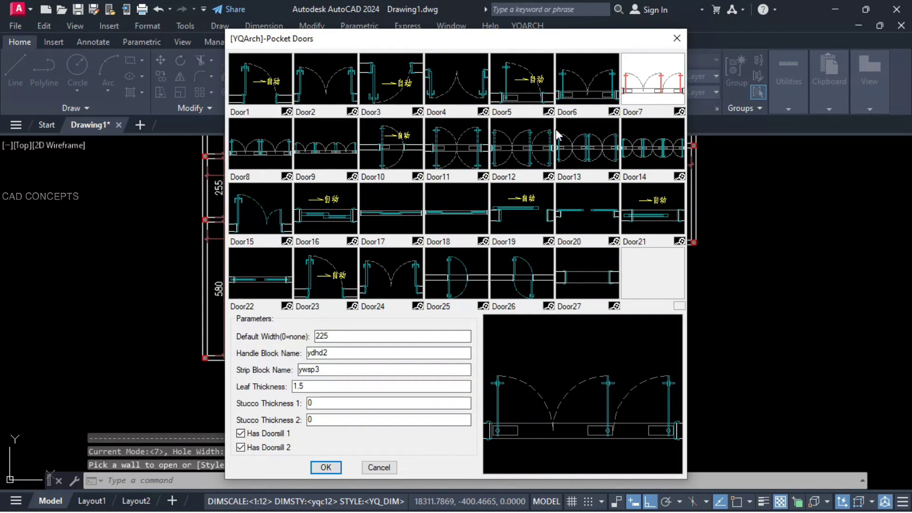
Insert Door6 double doors with a 150 hole width in the right and left walls of the 850-wide room, opening leftward
left_click(584, 82)
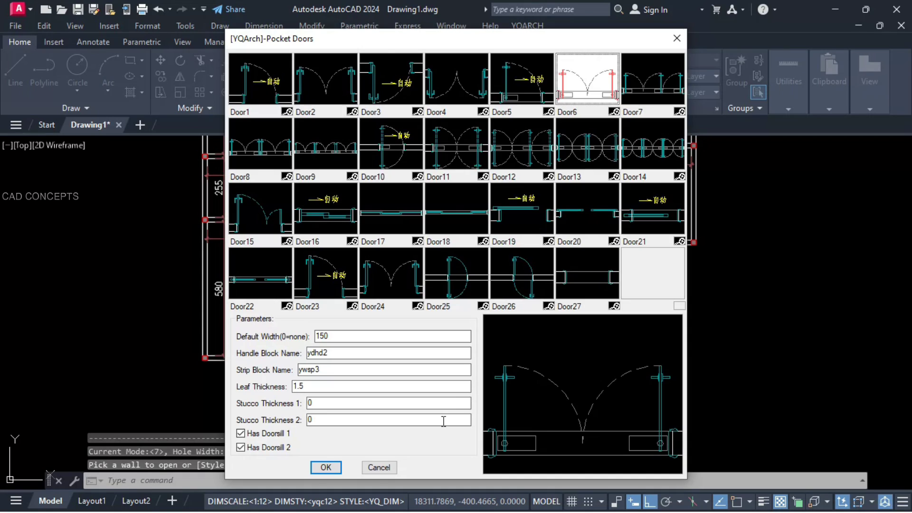
key("Return")
left_click(548, 317)
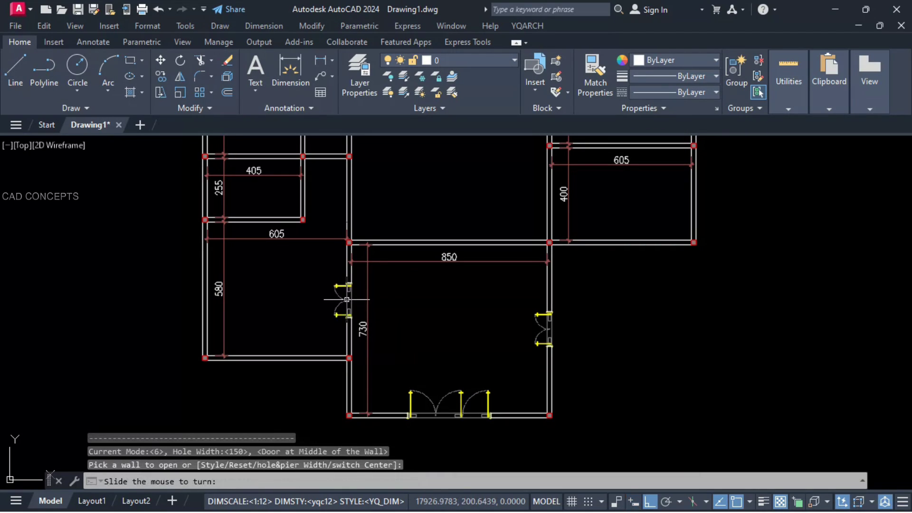
left_click(328, 301)
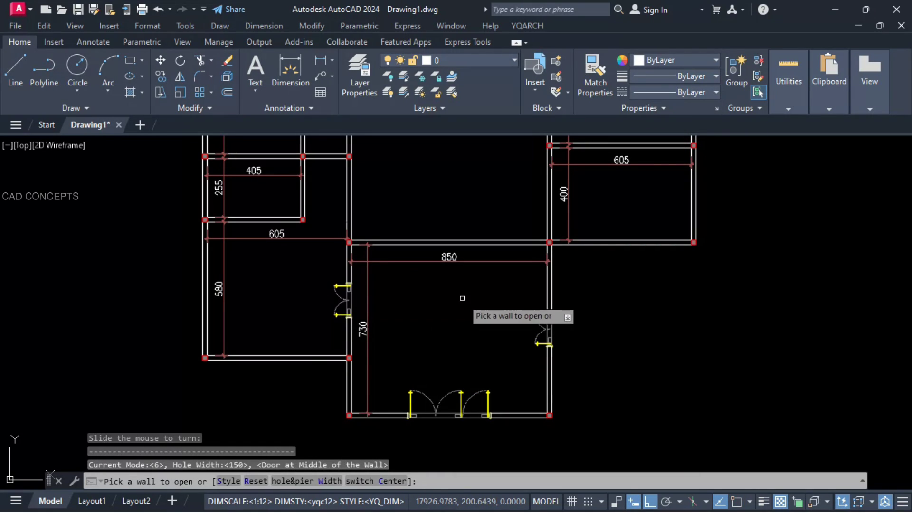
middle_click_drag(473, 313, 430, 381)
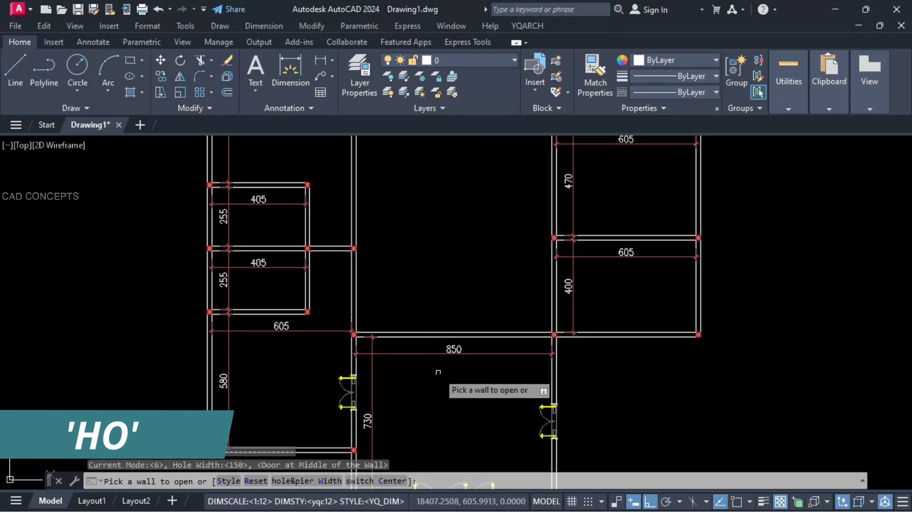
right_click(458, 331)
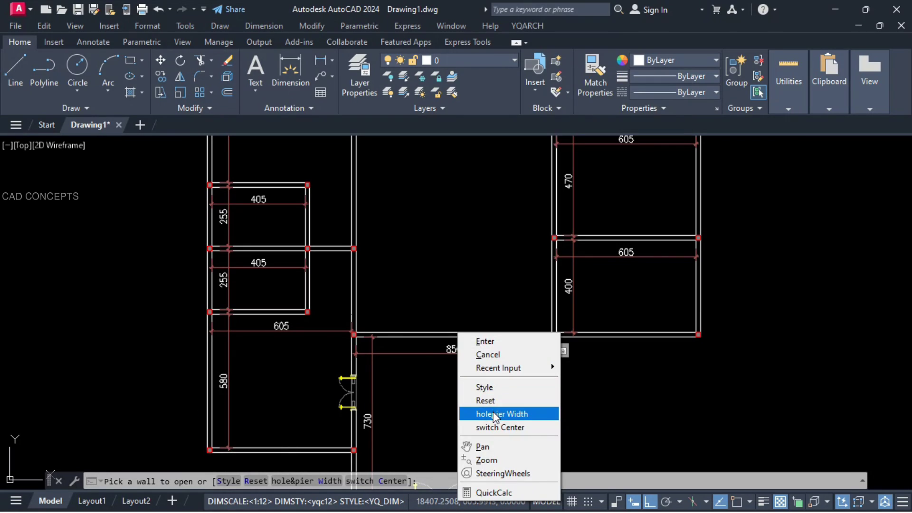
left_click(493, 411)
key("Escape")
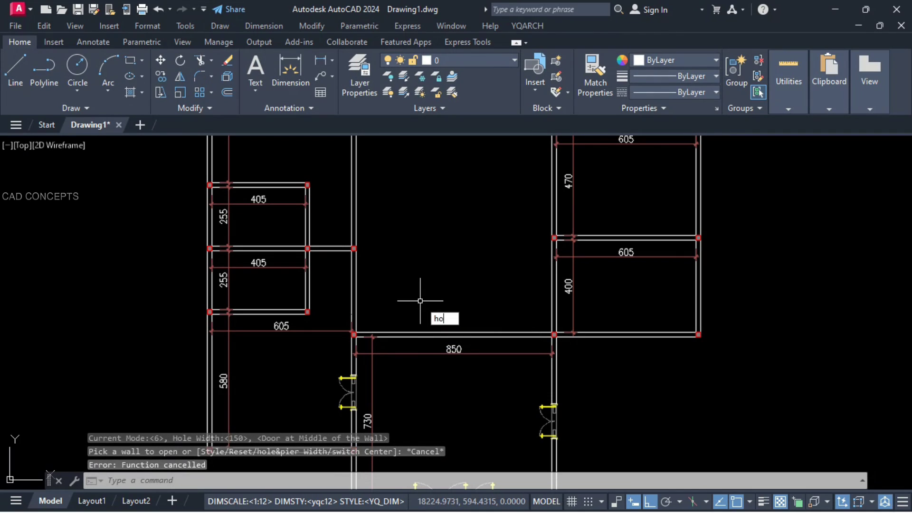
Open a 300-wide door hole at the middle of the 850-wide room's upper wall with the YQArch HO command
key("Return")
right_click(420, 301)
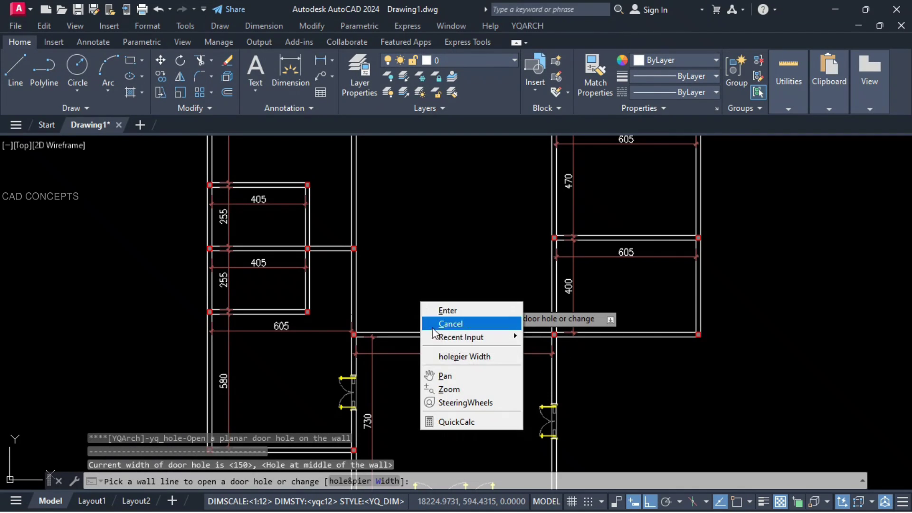
left_click(439, 352)
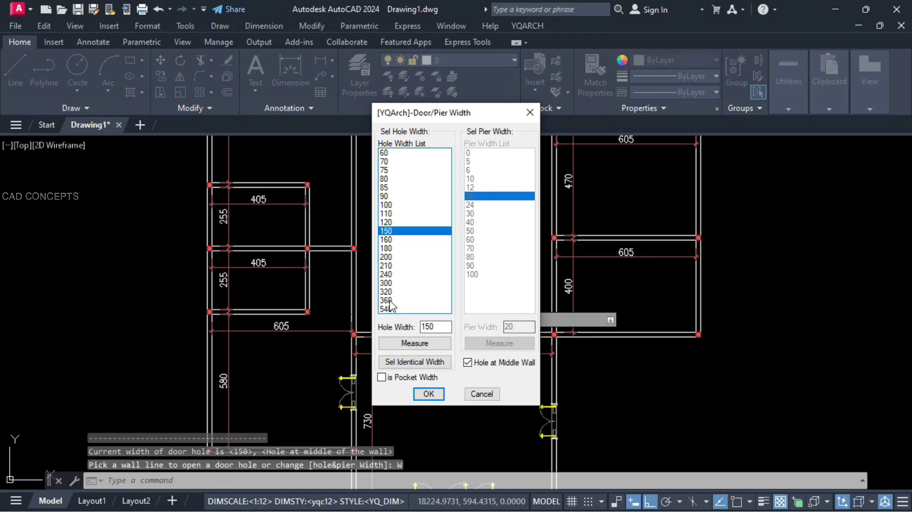
left_click(388, 284)
left_click(429, 394)
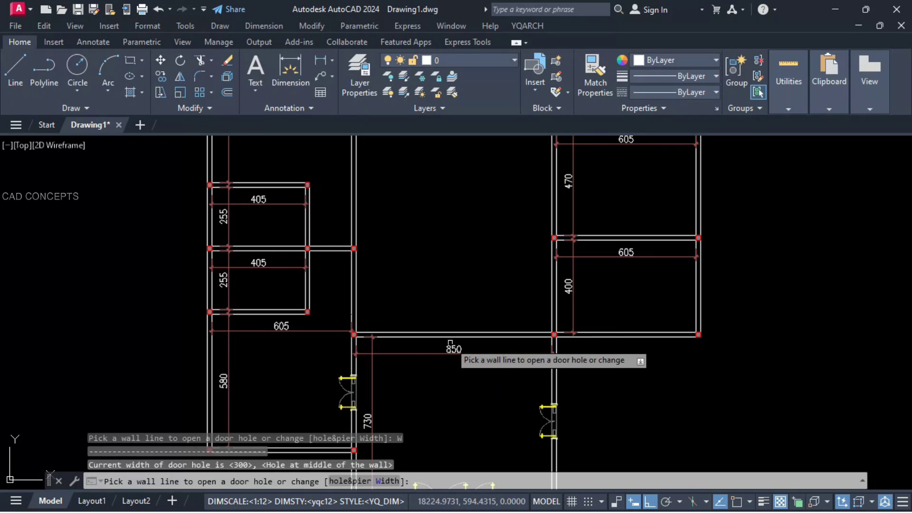
scroll(457, 346, "down", 5)
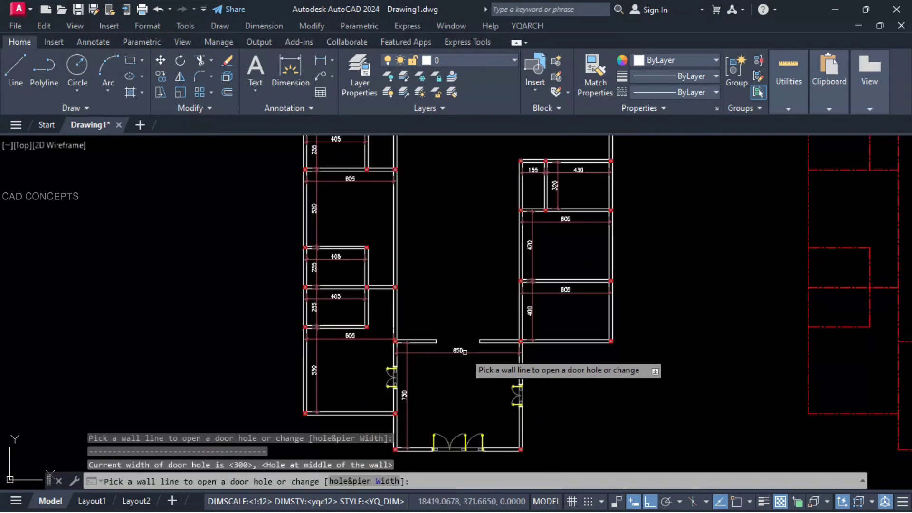
scroll(464, 379, "up", 3)
key("Escape")
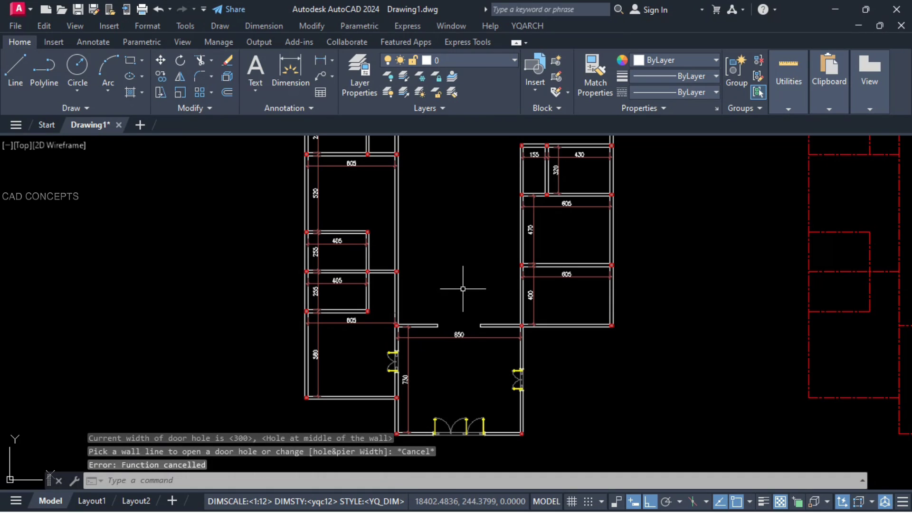
Insert Door6 double doors with a 150 hole width, opening inward, in the left walls of the 400-high and 470-high rooms
middle_click_drag(463, 289, 467, 362)
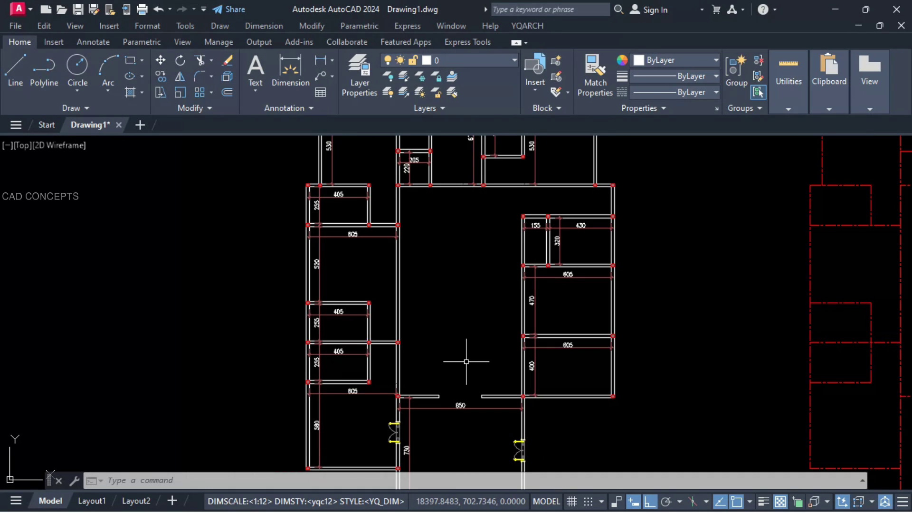
right_click(466, 361)
left_click(480, 122)
right_click(466, 363)
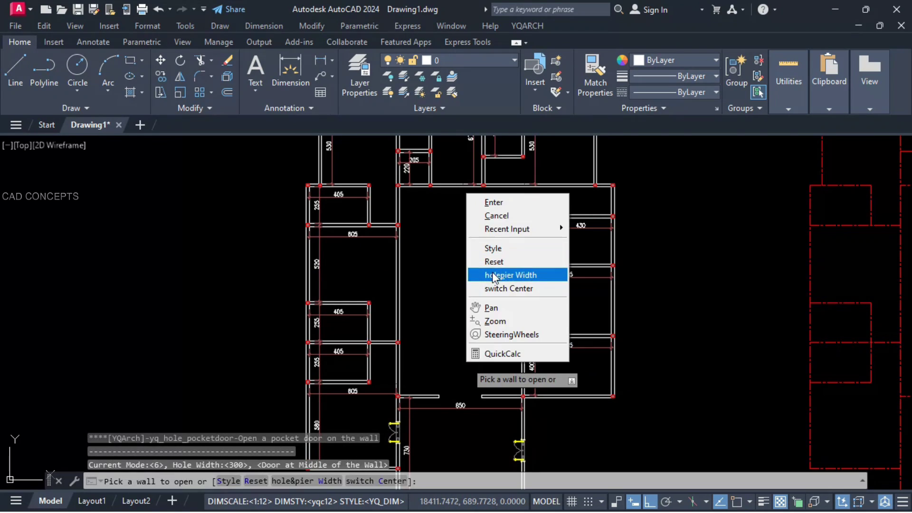
left_click(488, 275)
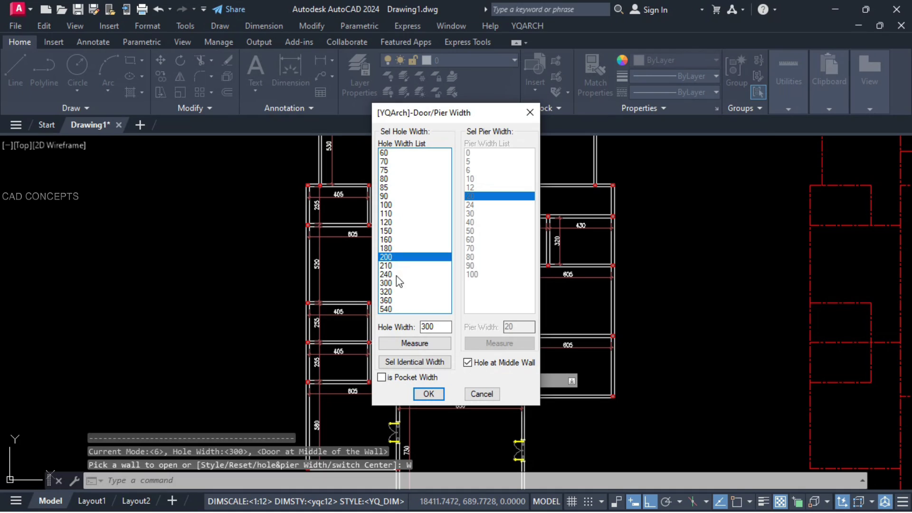
double_click(387, 231)
scroll(528, 320, "up", 3)
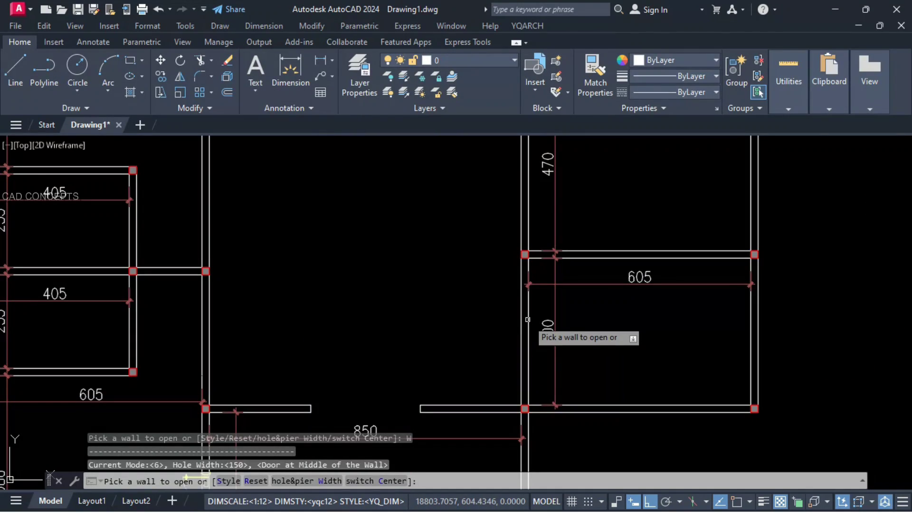
left_click(529, 319)
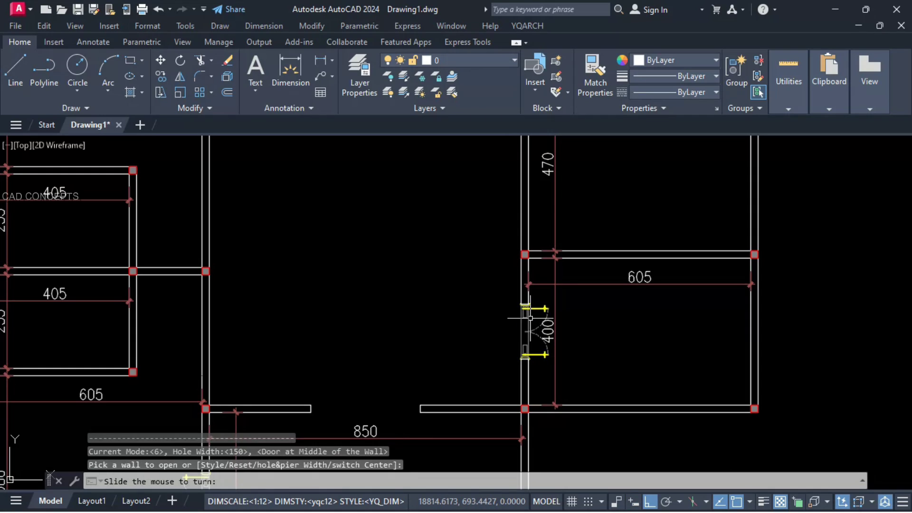
scroll(506, 411, "down", 2)
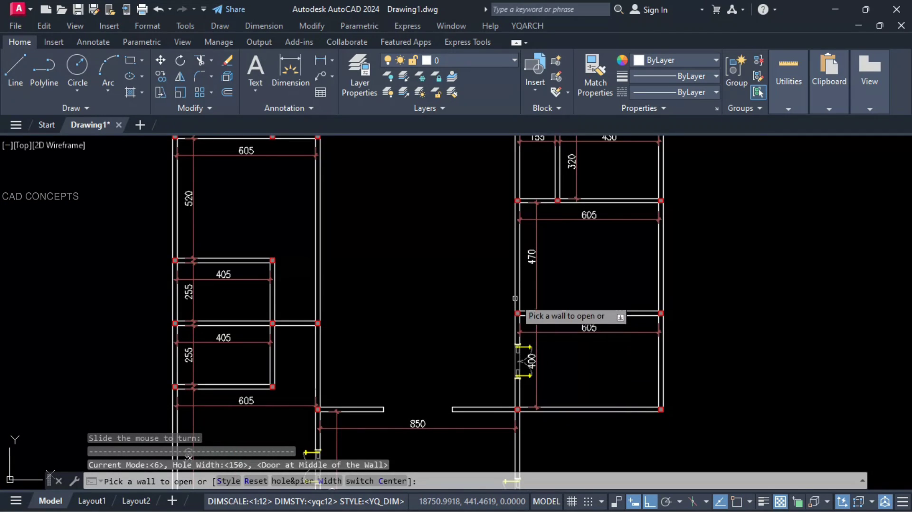
scroll(518, 291, "up", 2)
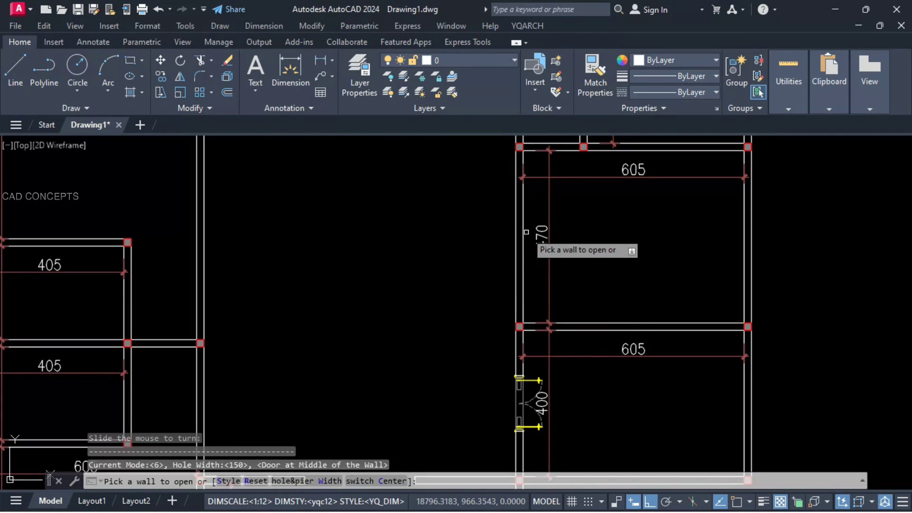
Restart the YQArch pocket door command and turn off middle-of-wall placement, using a 150 hole width and 20 pier width
type("od6")
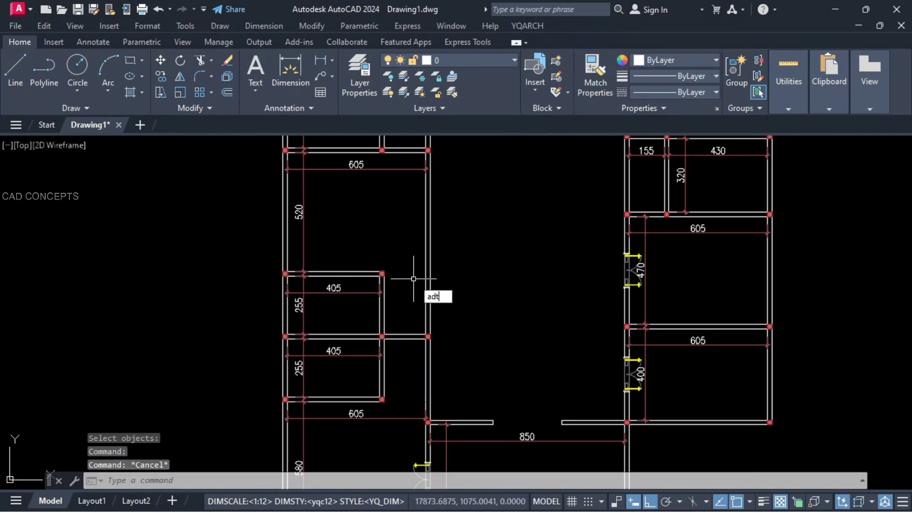
key("Return")
right_click(414, 280)
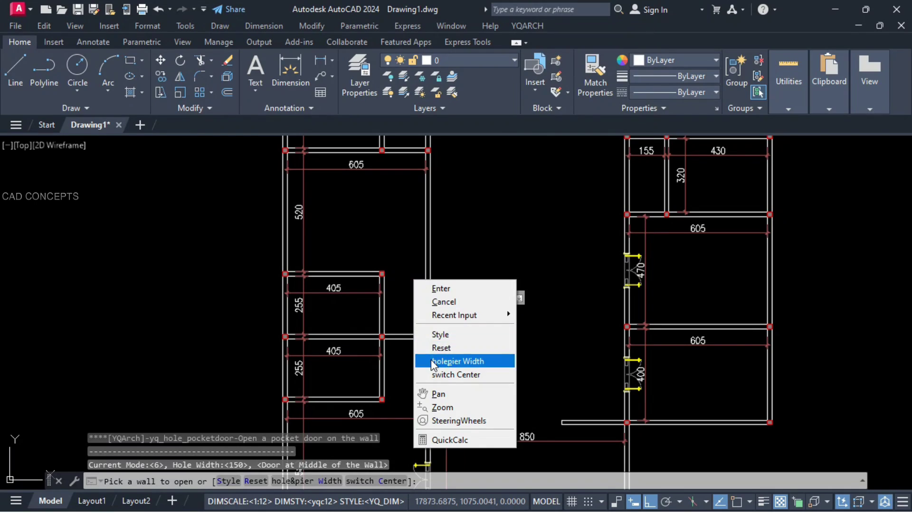
left_click(433, 361)
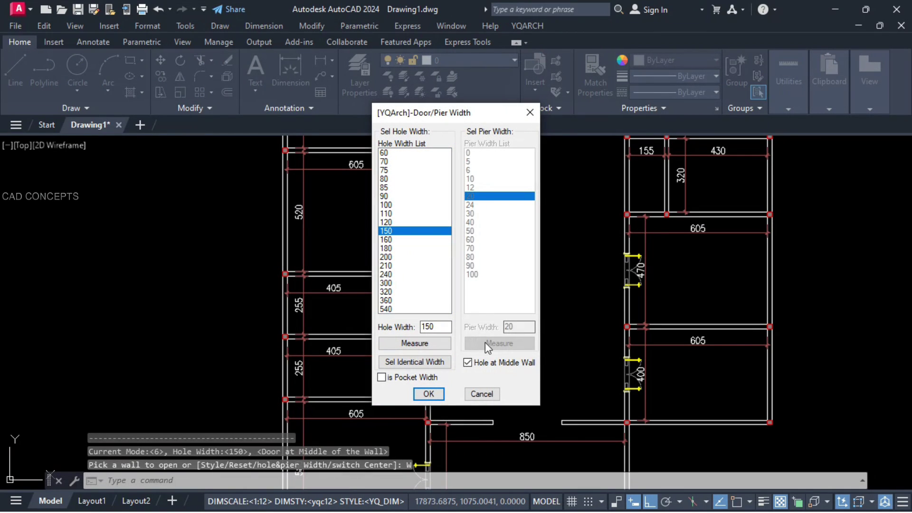
left_click(469, 363)
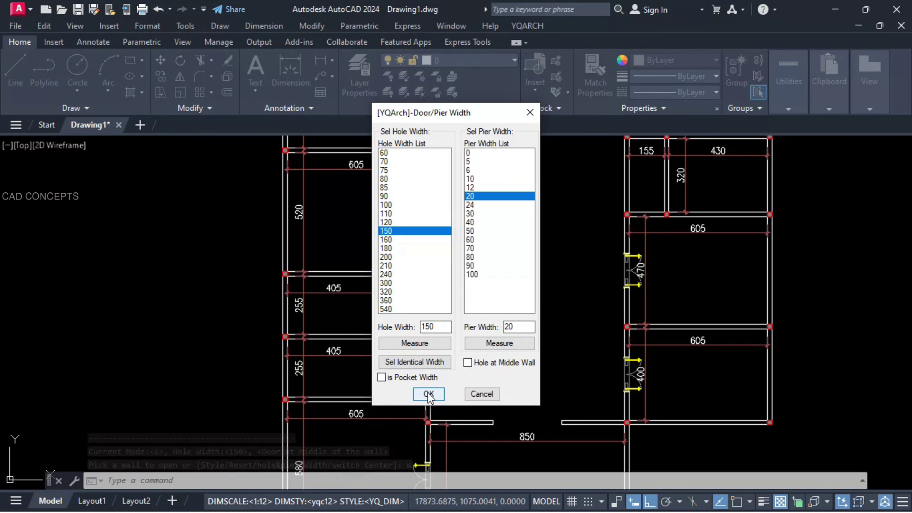
left_click(429, 394)
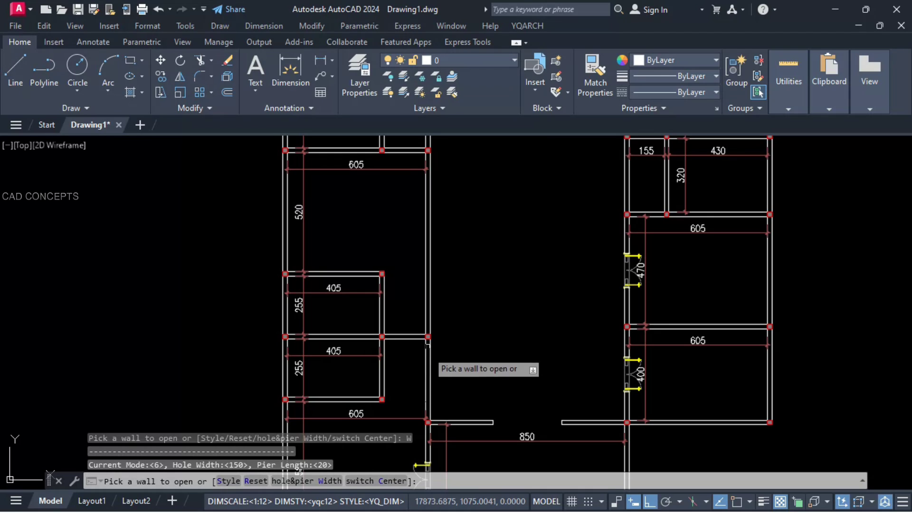
Insert Door6 double doors above and below the wall junction right of the two lower 405-wide rooms, both opening leftward
left_click(425, 314)
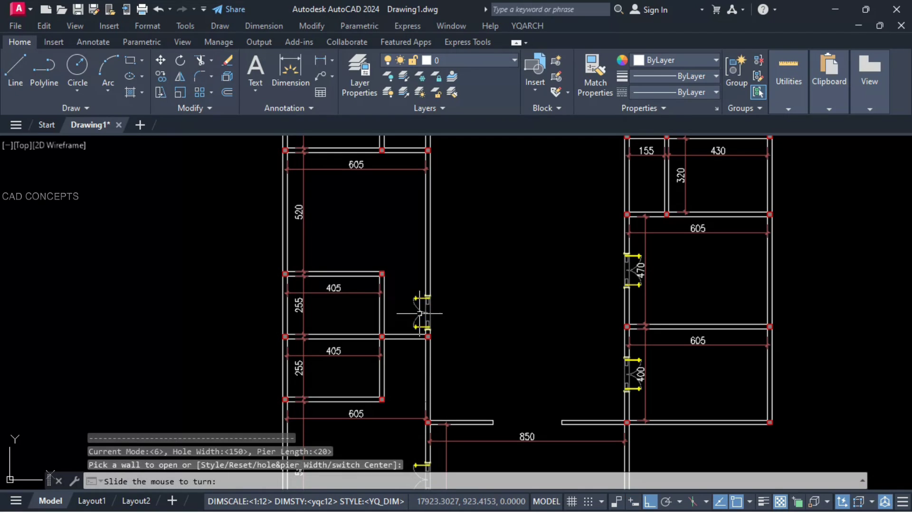
left_click(410, 313)
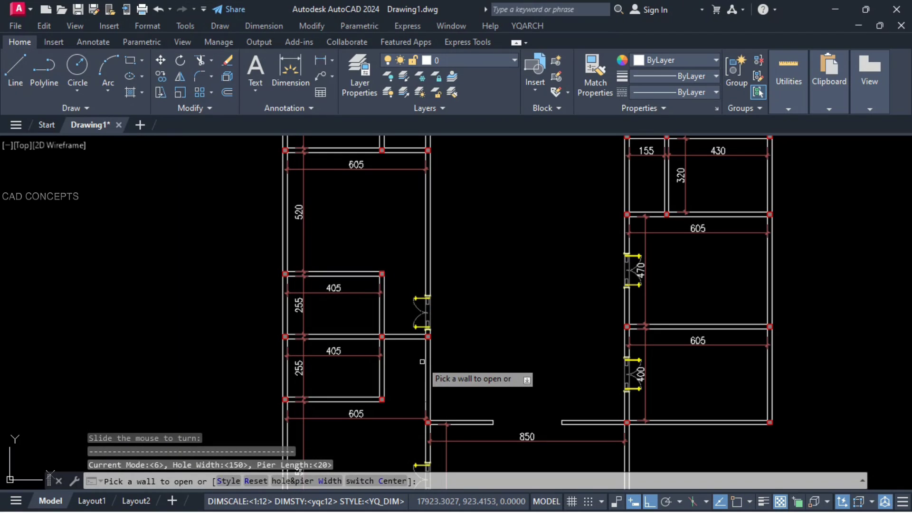
scroll(419, 375, "up", 2)
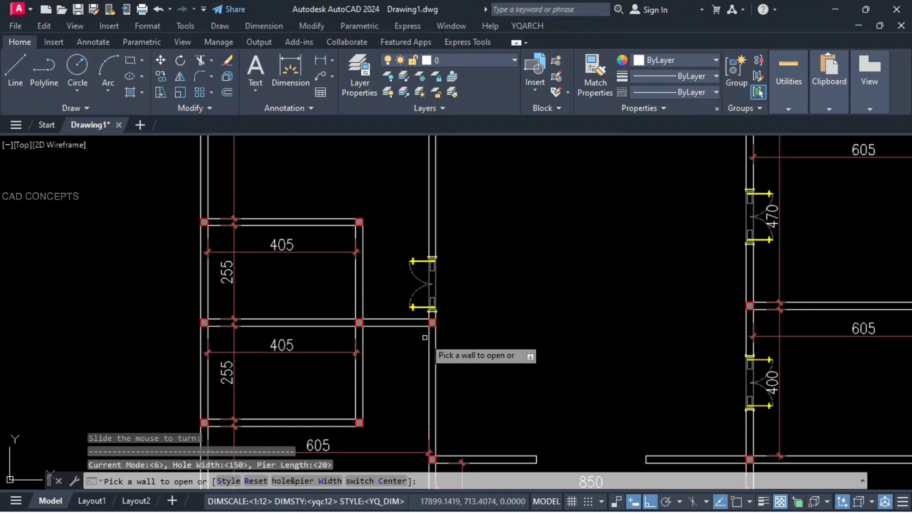
left_click(427, 339)
left_click(414, 337)
Insert Door6 double doors beside the upper 405-wide room, opening leftward, and in the 480-wide room's lower wall, opening upward
scroll(456, 267, "down", 3)
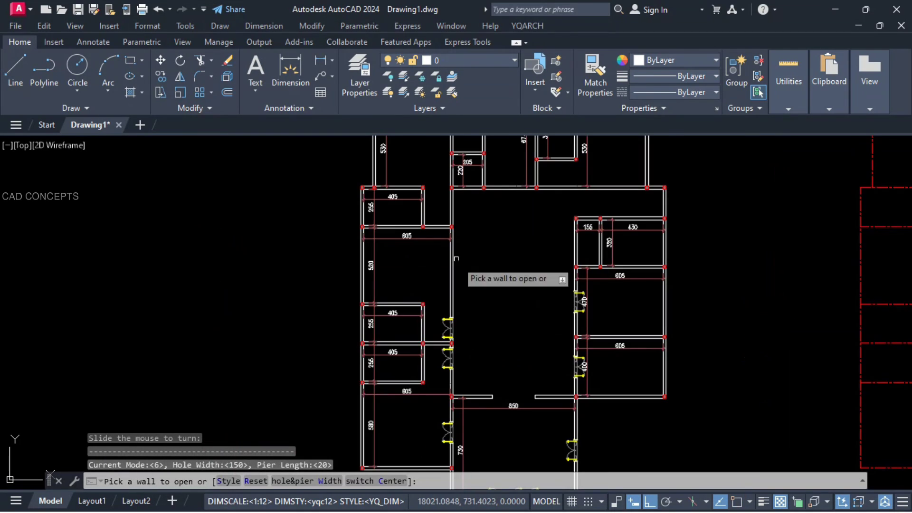
scroll(450, 220, "up", 3)
left_click(451, 240)
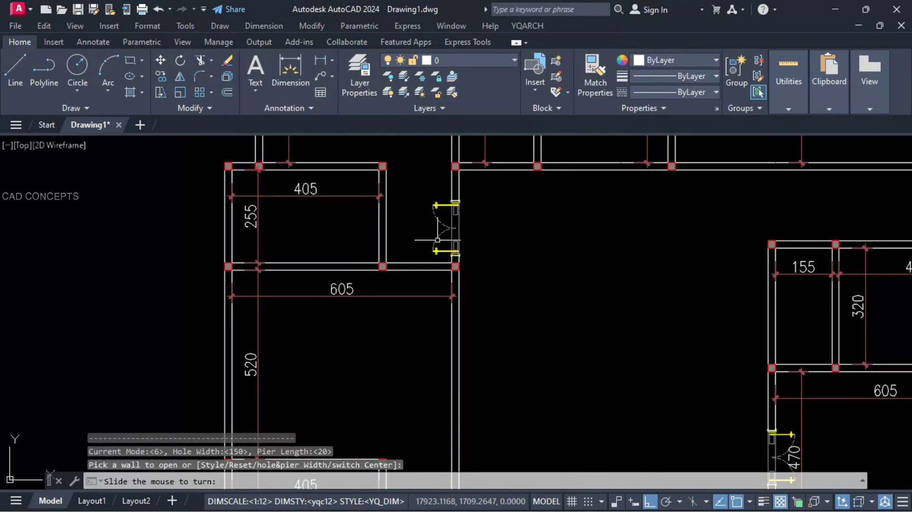
left_click(436, 239)
scroll(435, 334, "down", 4)
scroll(493, 272, "up", 3)
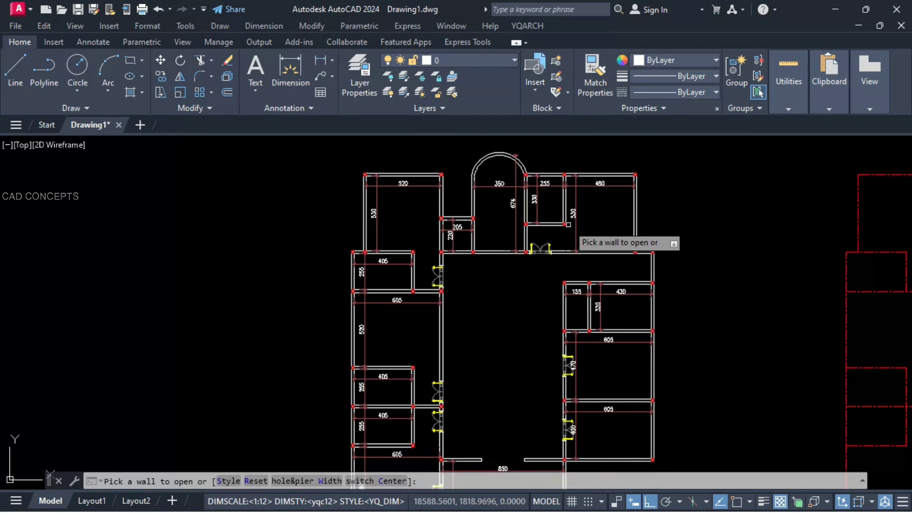
Select a 100 hole width for the pocket door and set its pier width to 10
right_click(570, 226)
left_click(595, 308)
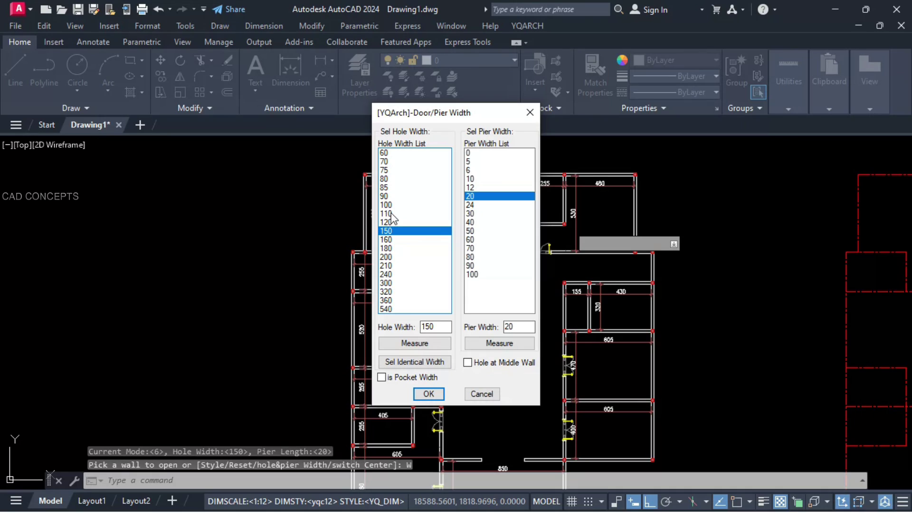
left_click(386, 214)
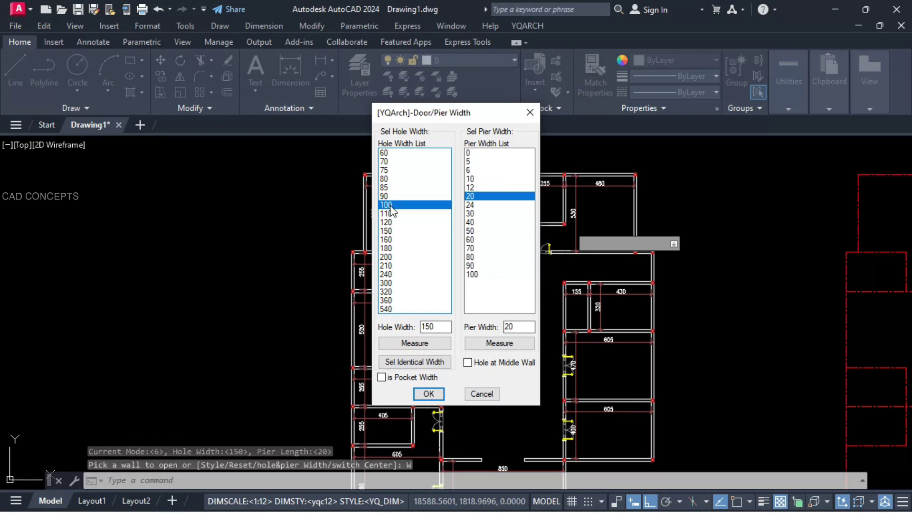
double_click(505, 327)
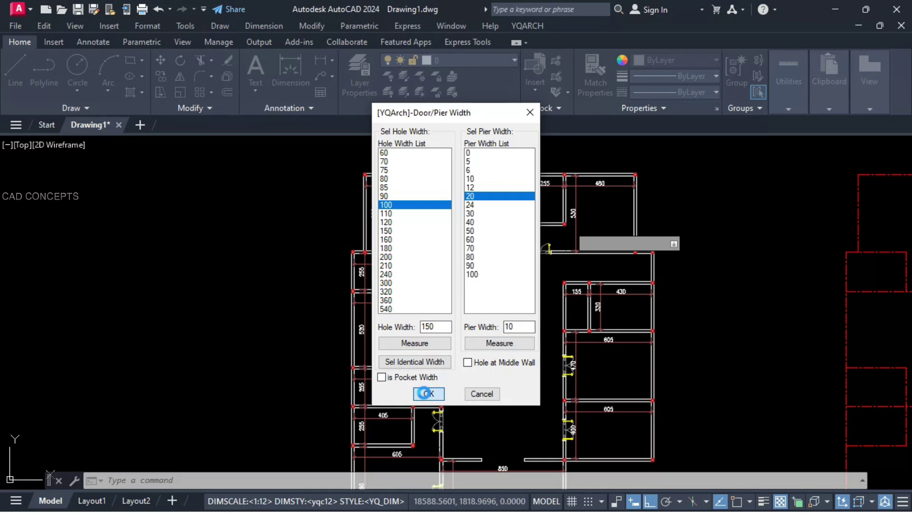
left_click(428, 393)
Switch the pocket door style to the Door5 single door with a default width of 90
right_click(424, 225)
left_click(451, 319)
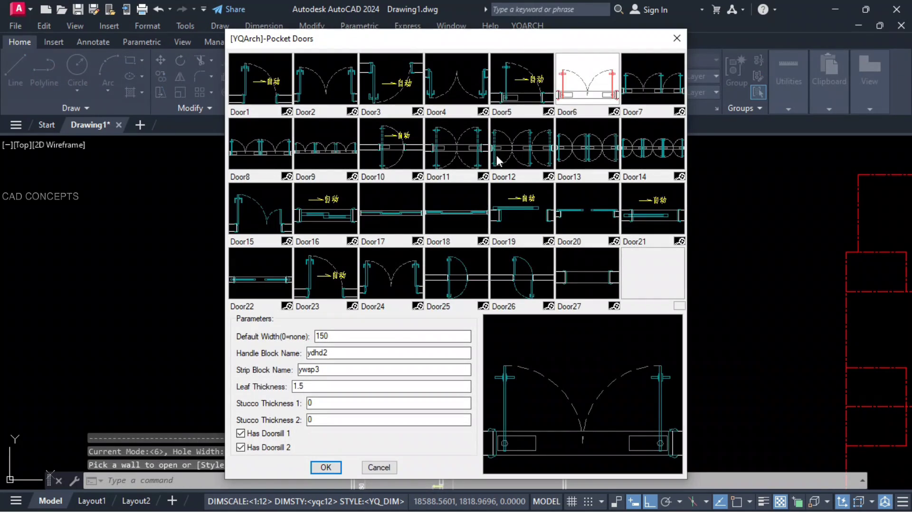
left_click(527, 92)
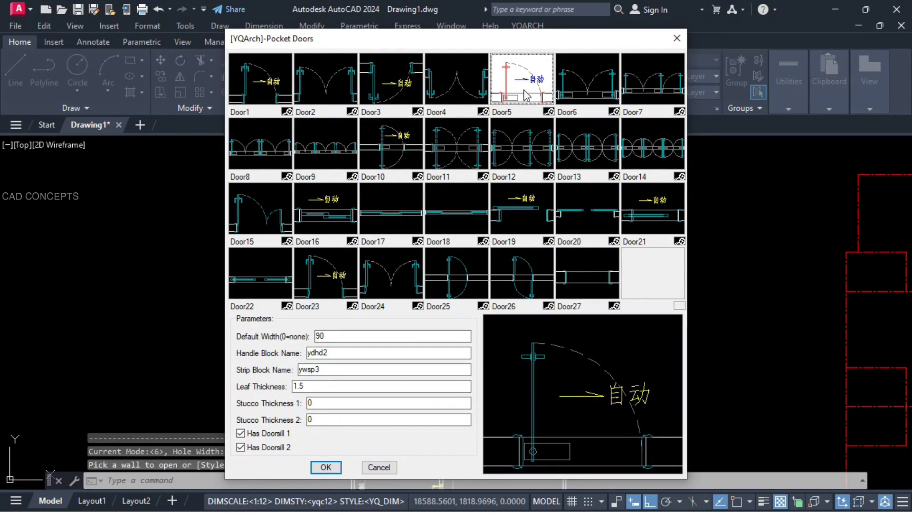
left_click(326, 467)
Insert Door5 single doors in the 255-wide, 330-high room's lower wall and the upper 405-wide room's right wall, opening inward
scroll(548, 217, "up", 5)
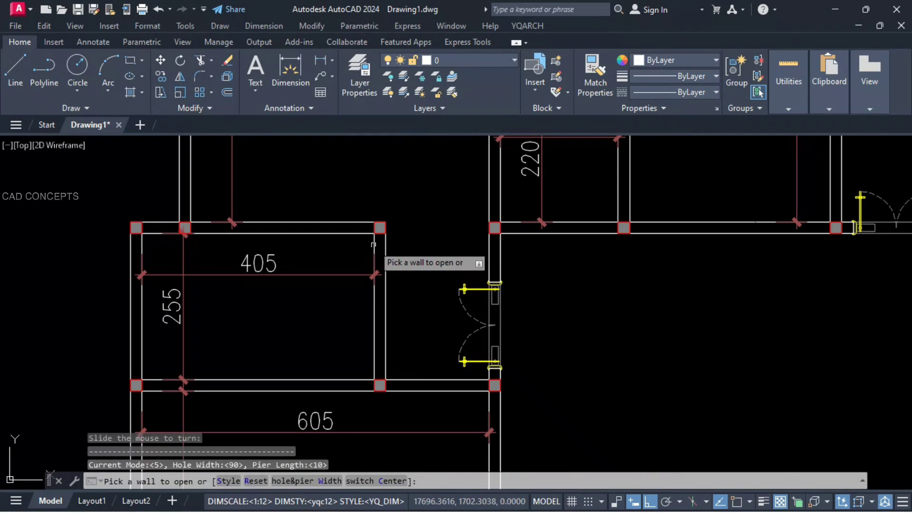
scroll(373, 244, "up", 2)
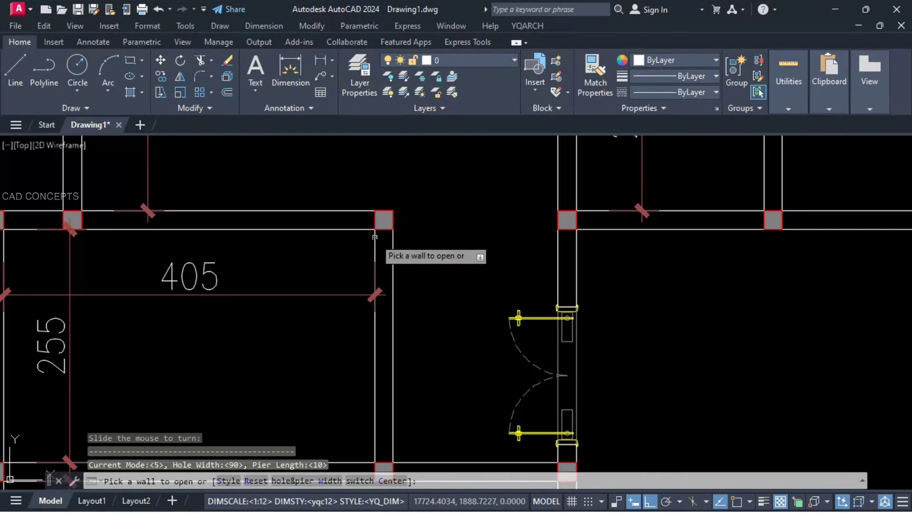
left_click(375, 235)
left_click(376, 237)
Insert Door5 single doors in the right walls of the two lower 405-wide rooms, opening inward
scroll(442, 239, "down", 8)
scroll(434, 387, "up", 6)
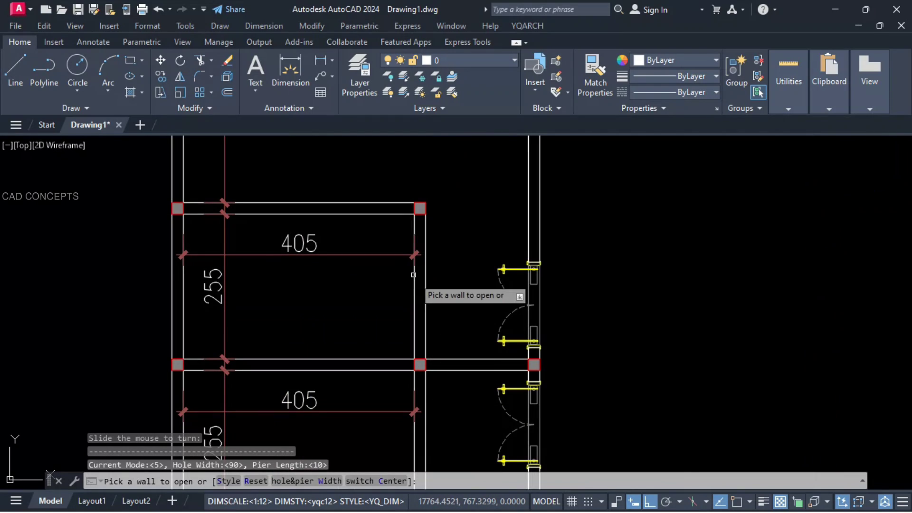
left_click(403, 222)
scroll(420, 230, "down", 4)
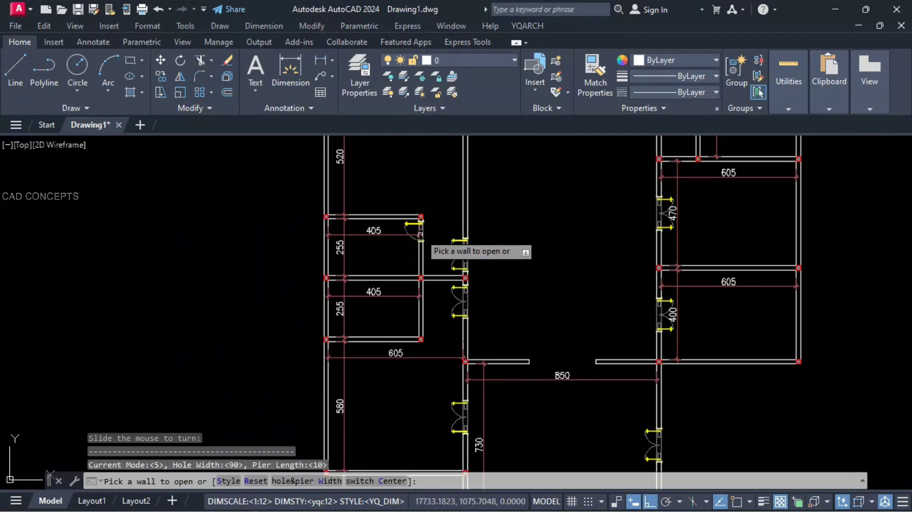
scroll(420, 356, "up", 4)
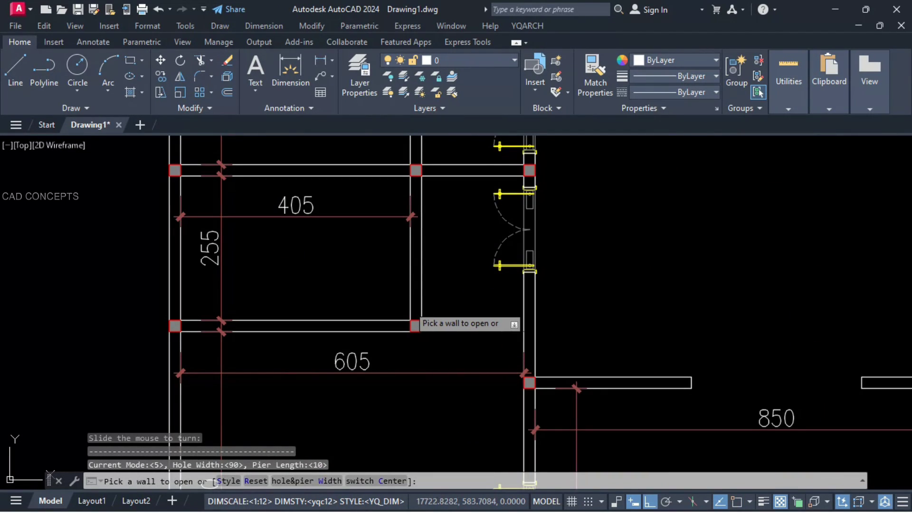
left_click(382, 326)
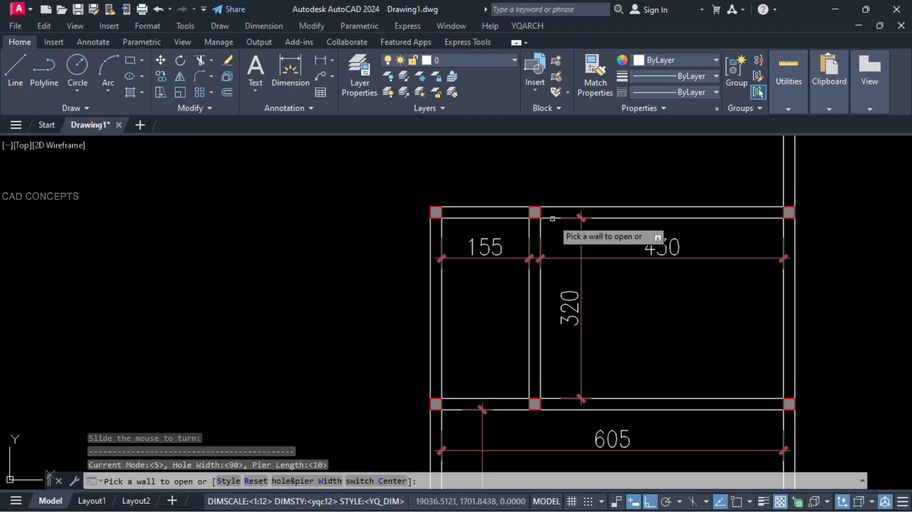
Insert Door5 doors in the 430-wide room's upper wall, opening inward, and in the partition beside it, opening into the 155-wide room
left_click(573, 212)
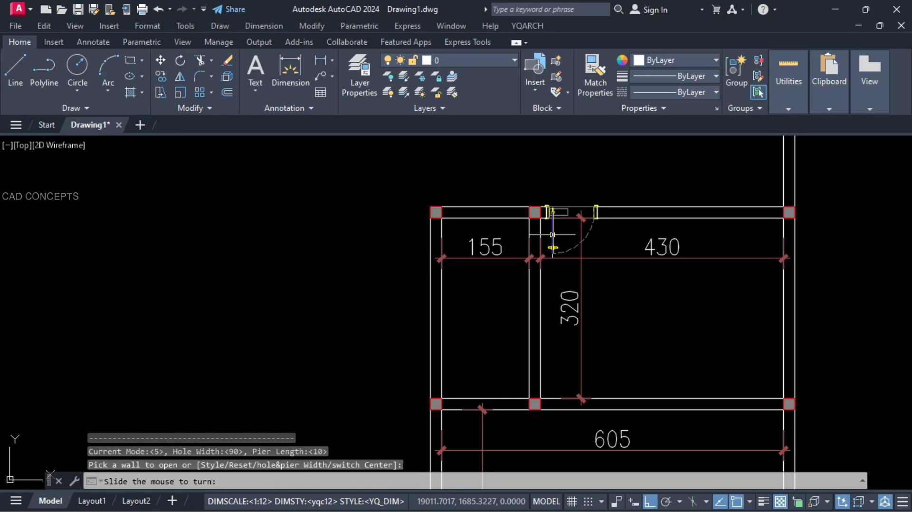
left_click(553, 235)
left_click(534, 225)
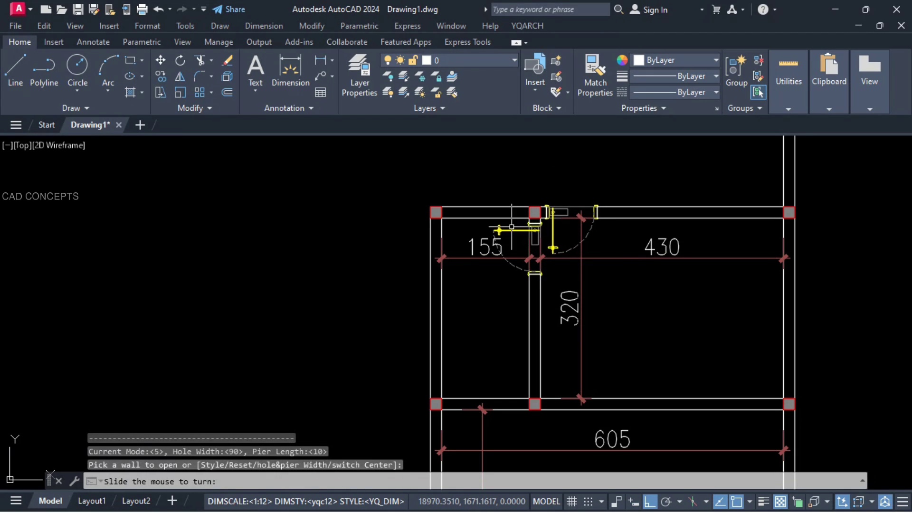
left_click(512, 227)
scroll(528, 363, "down", 6)
middle_click_drag(528, 365, 525, 270)
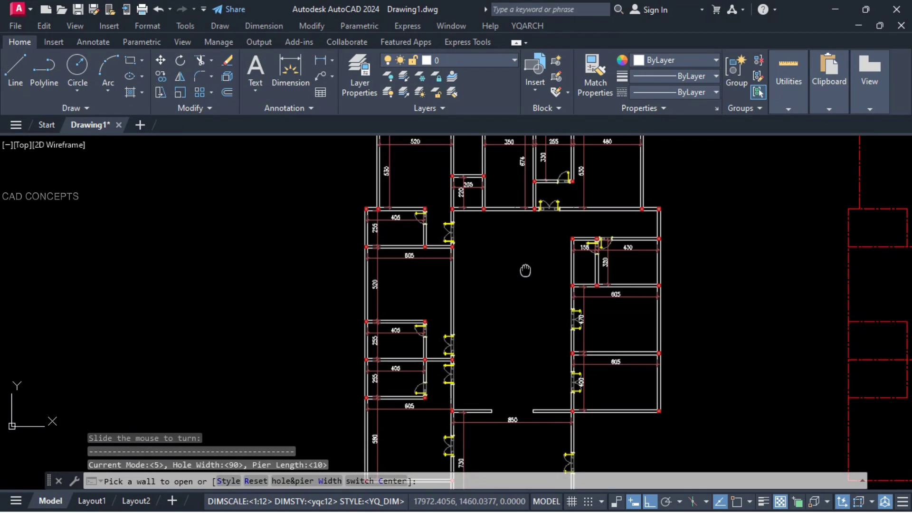
scroll(520, 269, "down", 2)
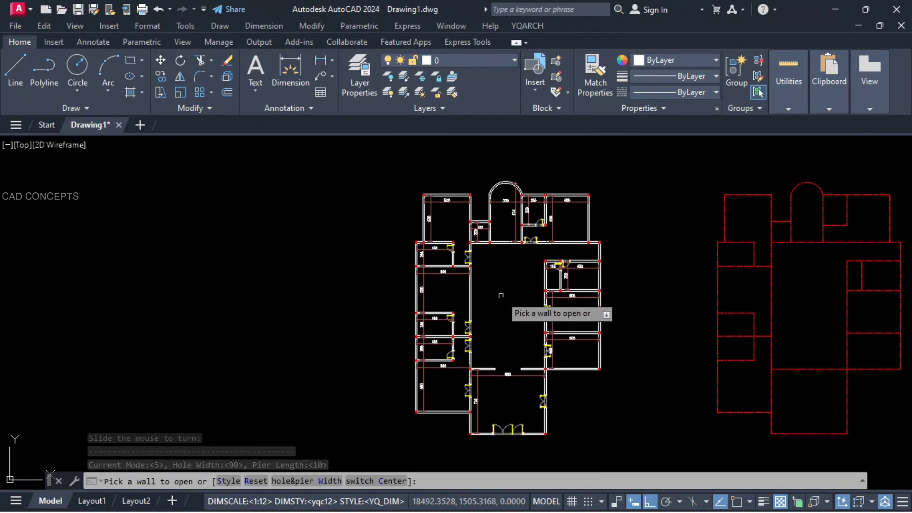
key("Escape")
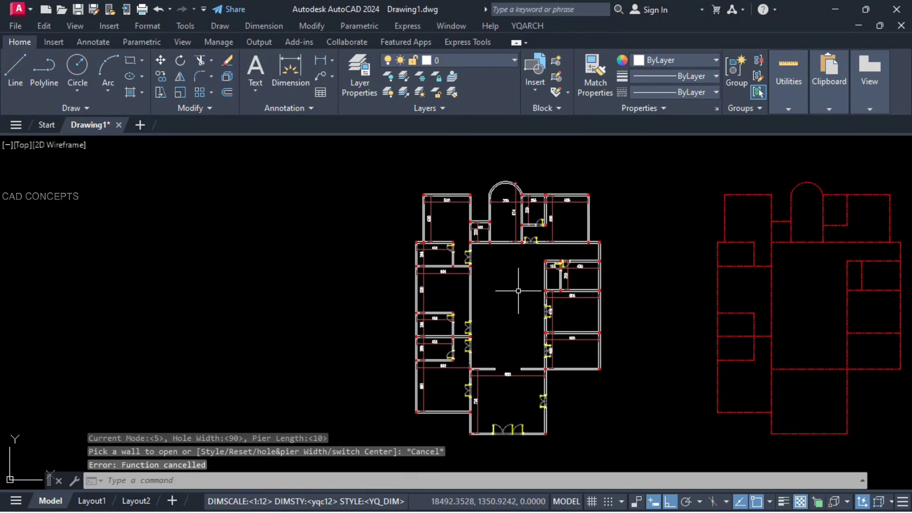
Start the YQArch HO command and set a 180 door hole width placed at the middle of the wall
type("ho")
key("Return")
right_click(518, 291)
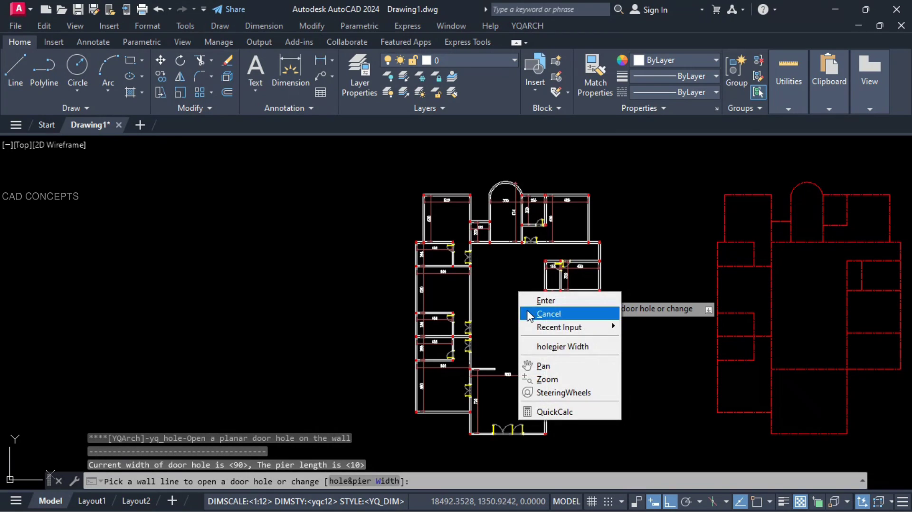
left_click(540, 344)
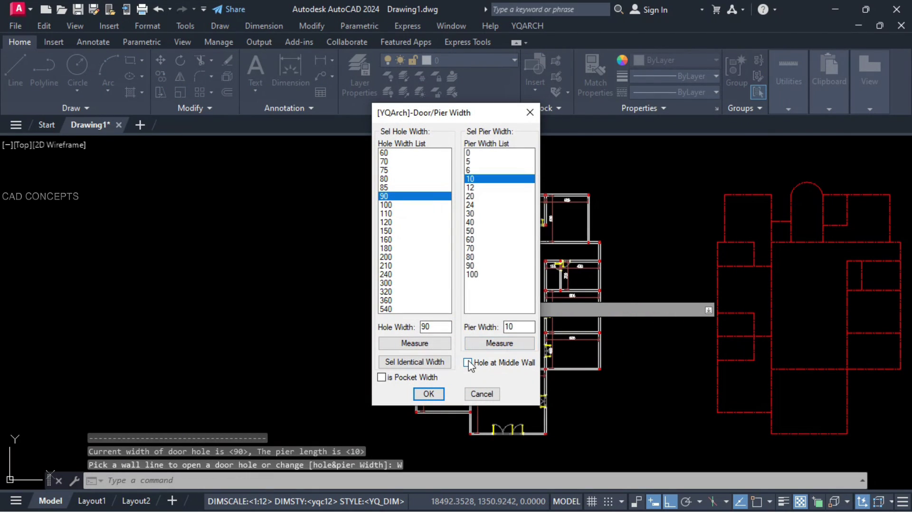
left_click(468, 363)
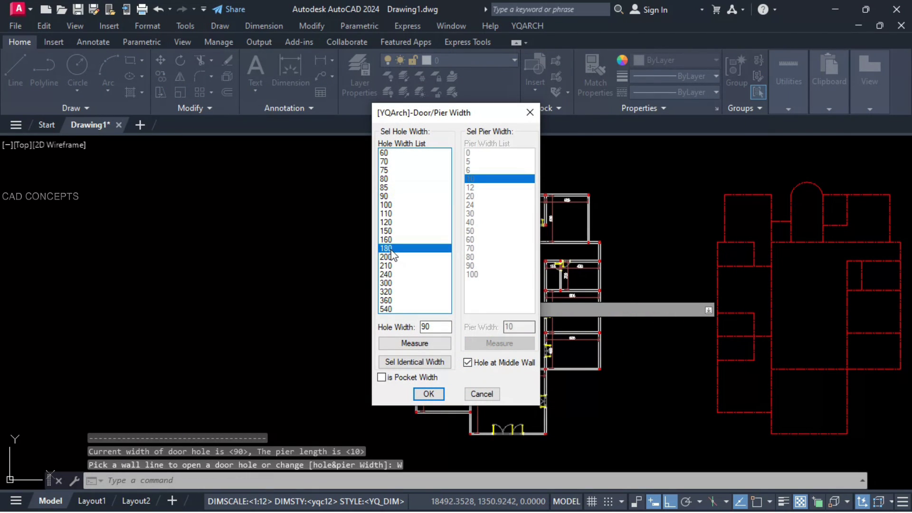
left_click(428, 393)
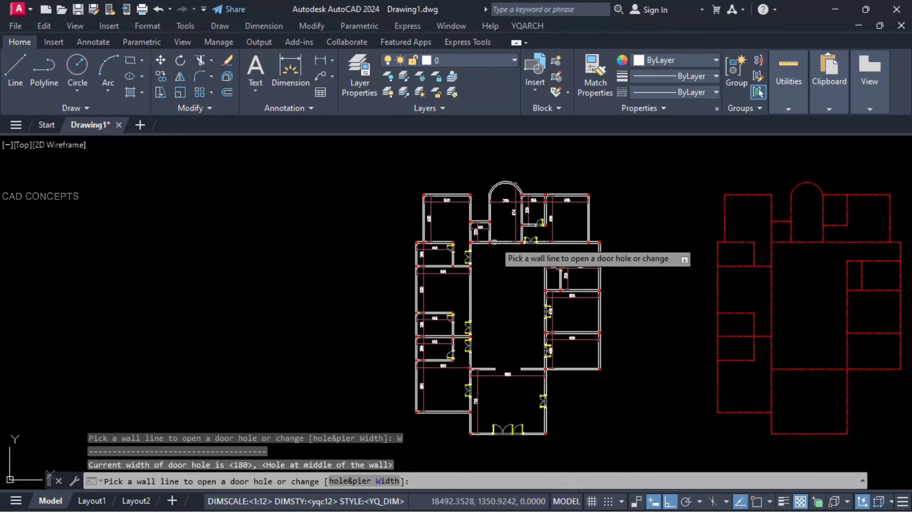
Open the 180-wide door hole in the lower wall of the 350-wide arched room
scroll(508, 255, "up", 5)
scroll(507, 255, "up", 4)
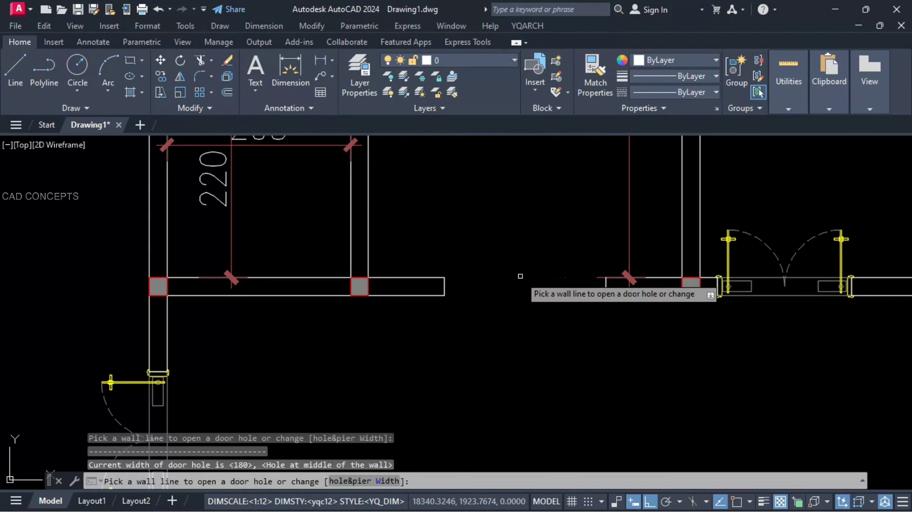
scroll(520, 345, "down", 4)
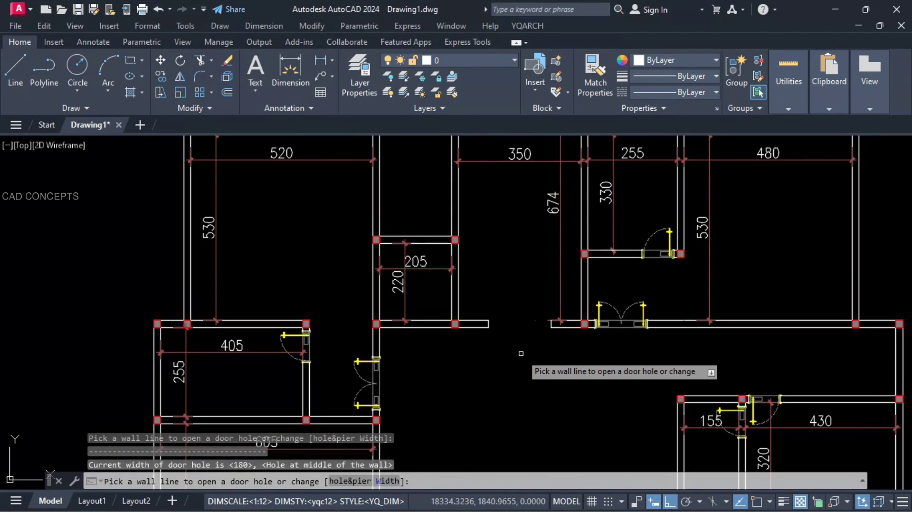
key("Escape")
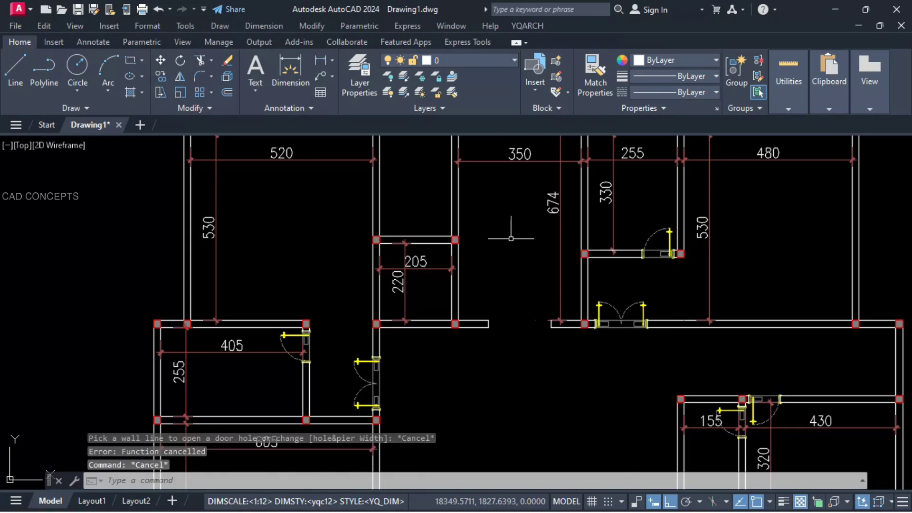
scroll(526, 347, "down", 4)
middle_click_drag(526, 350, 522, 319)
scroll(525, 325, "down", 2)
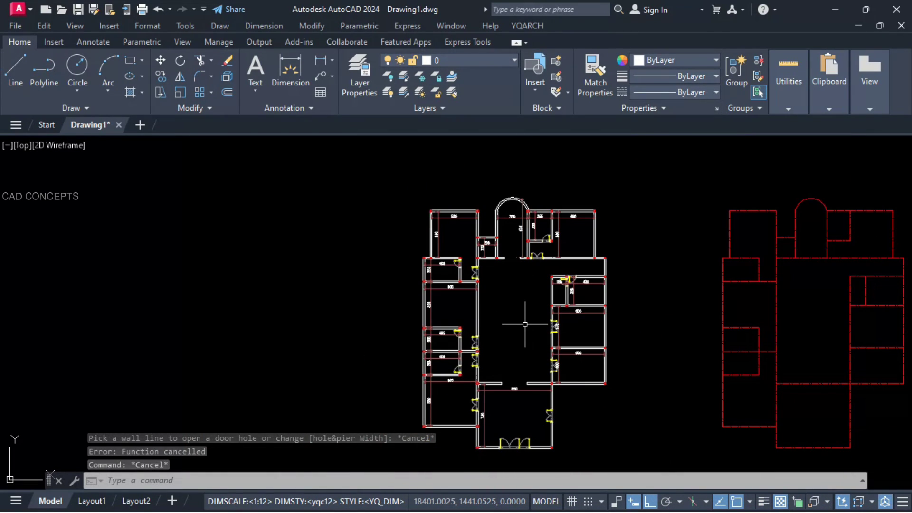
Start the YQArch AW window command with type WD_00_X1 and a 300 hole width placed at the middle of the wall
scroll(477, 200, "up", 4)
type("aw")
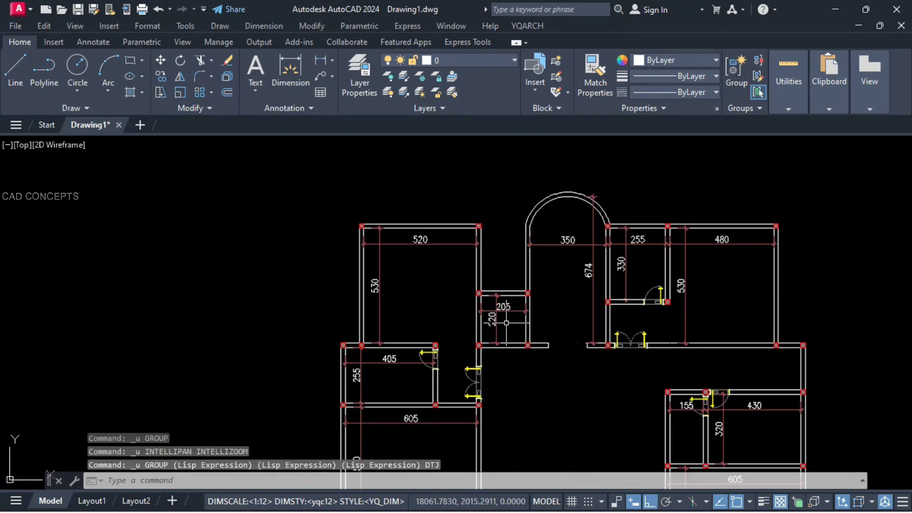
key("Return")
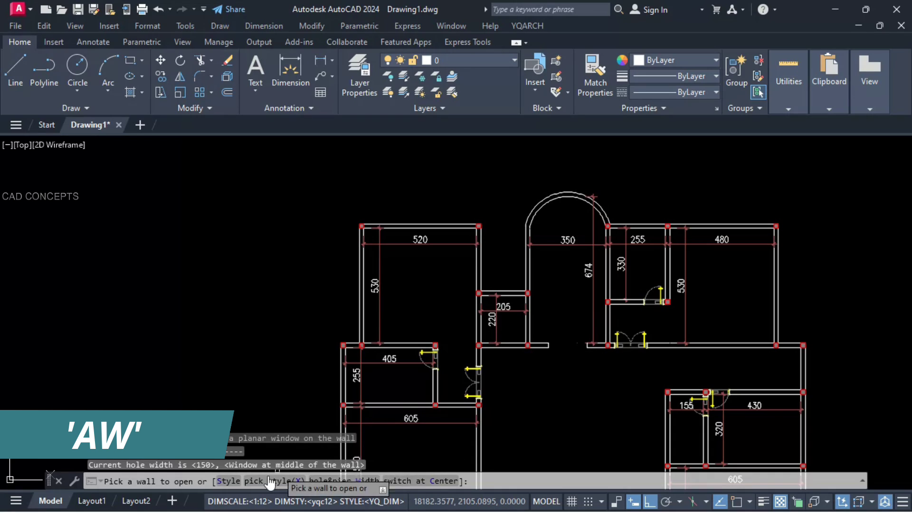
left_click(228, 481)
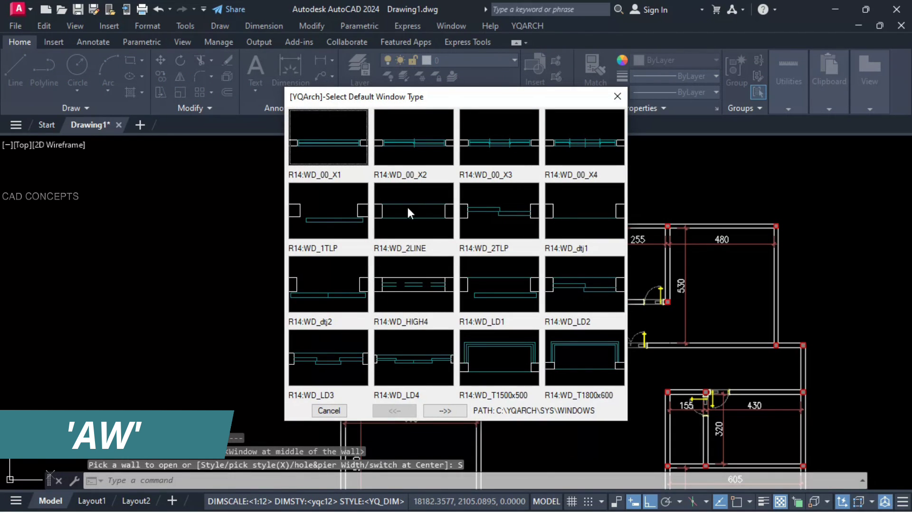
left_click(328, 143)
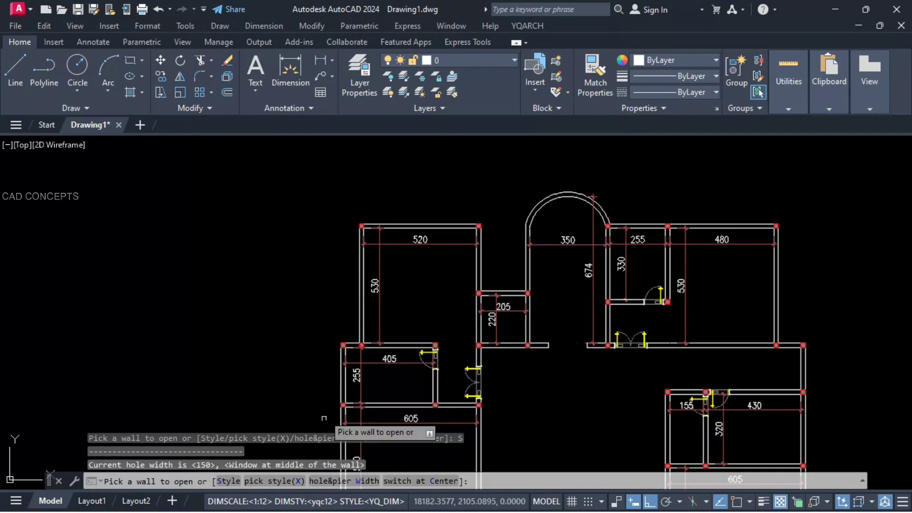
left_click(328, 481)
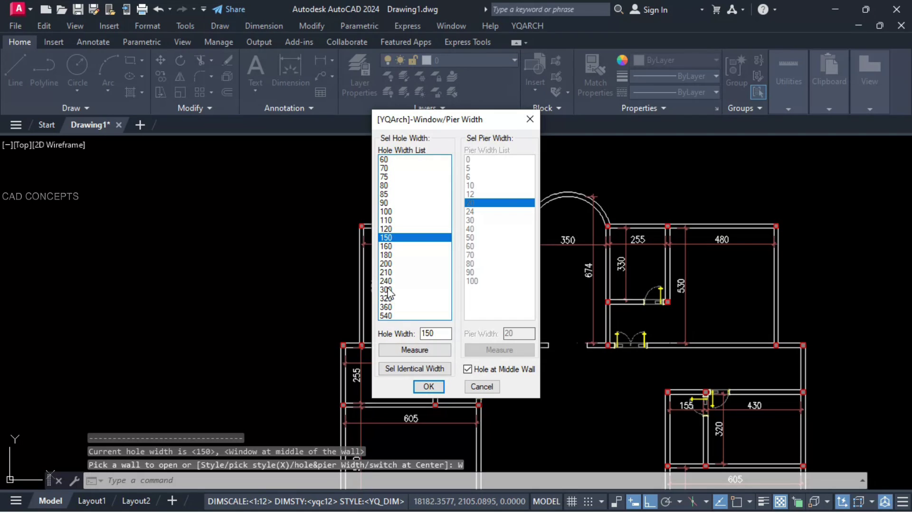
left_click(429, 388)
Insert 300-wide windows in the arched wall and in the upper walls of the 520-wide and 480-wide rooms
scroll(555, 204, "up", 2)
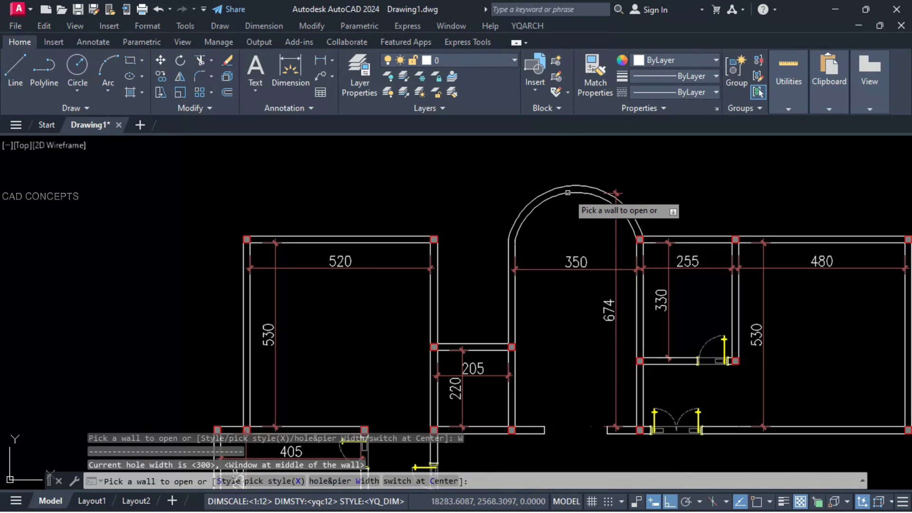
left_click(362, 243)
middle_click_drag(414, 306, 340, 274)
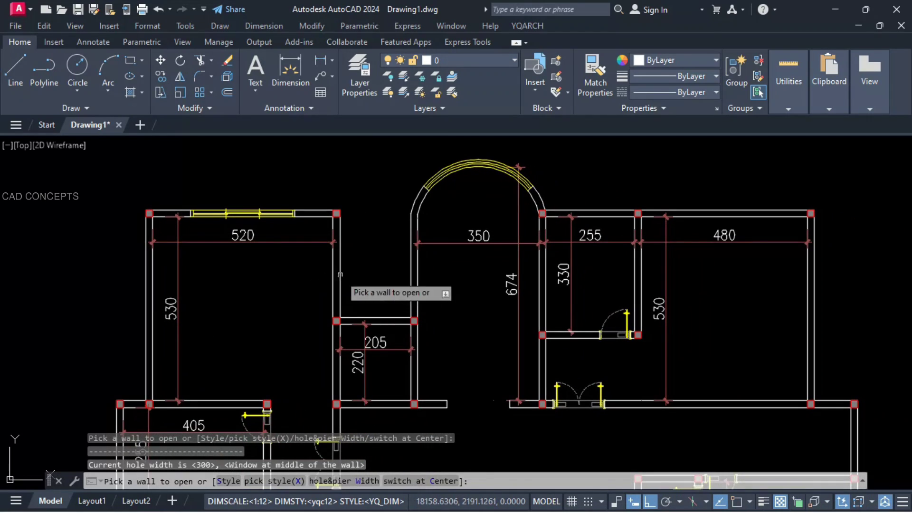
left_click(716, 216)
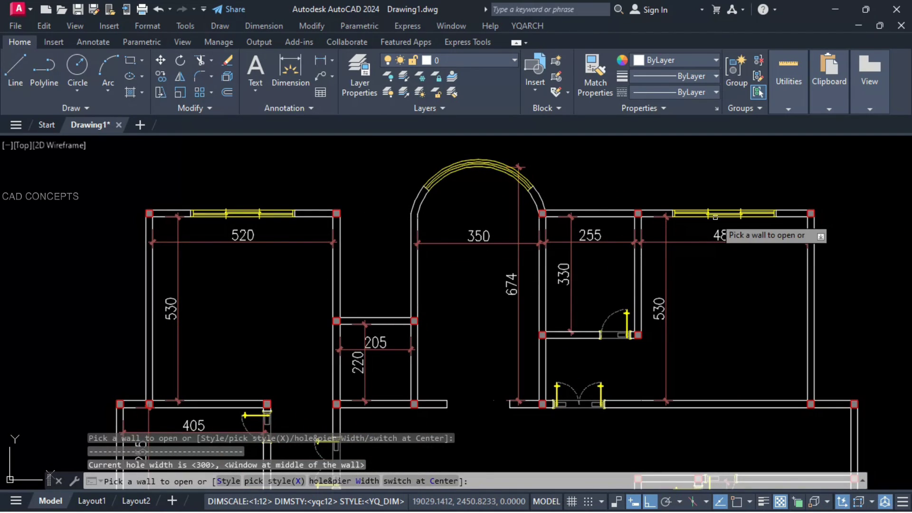
Insert 300-wide windows in the outer right walls of the 605x470 and 605x400 rooms
scroll(717, 229, "down", 6)
scroll(716, 404, "up", 4)
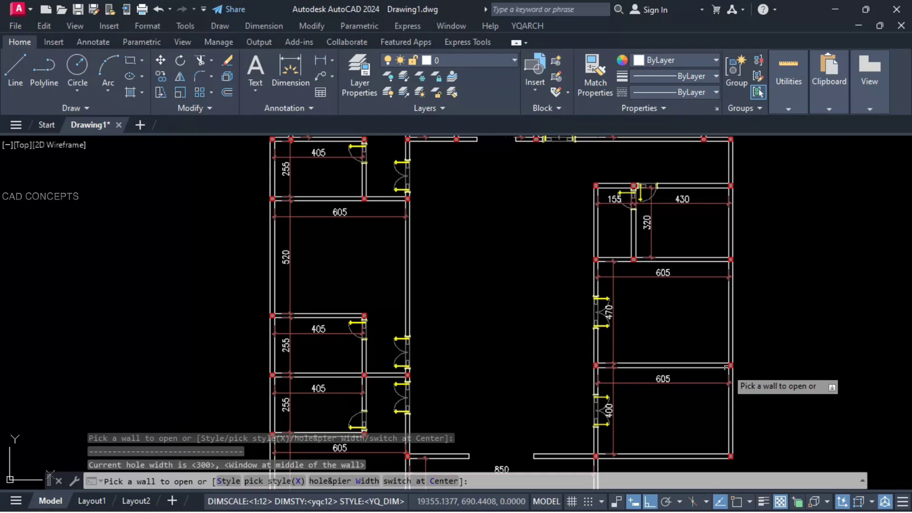
left_click(730, 332)
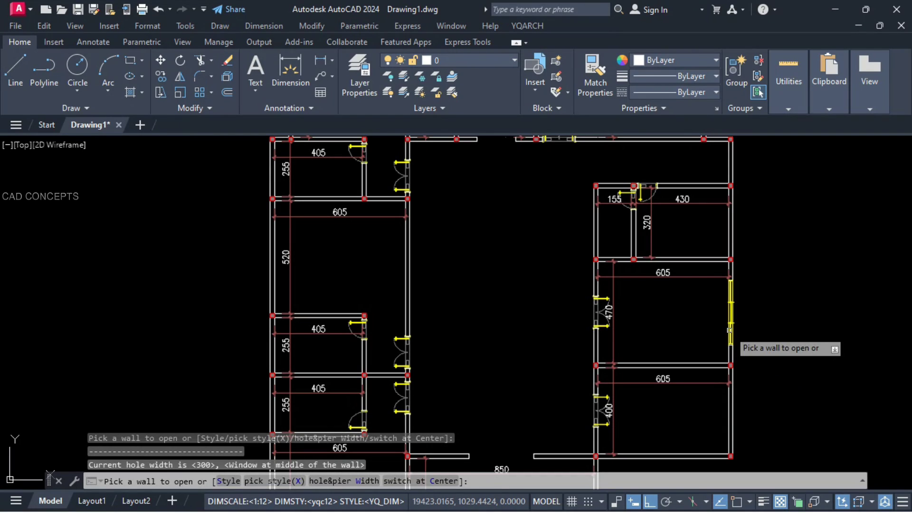
left_click(729, 402)
Insert 300-wide windows in the lower walls of the 580-deep and 400-deep rooms and the outer left wall of the 520-deep room
middle_click_drag(307, 468, 443, 297)
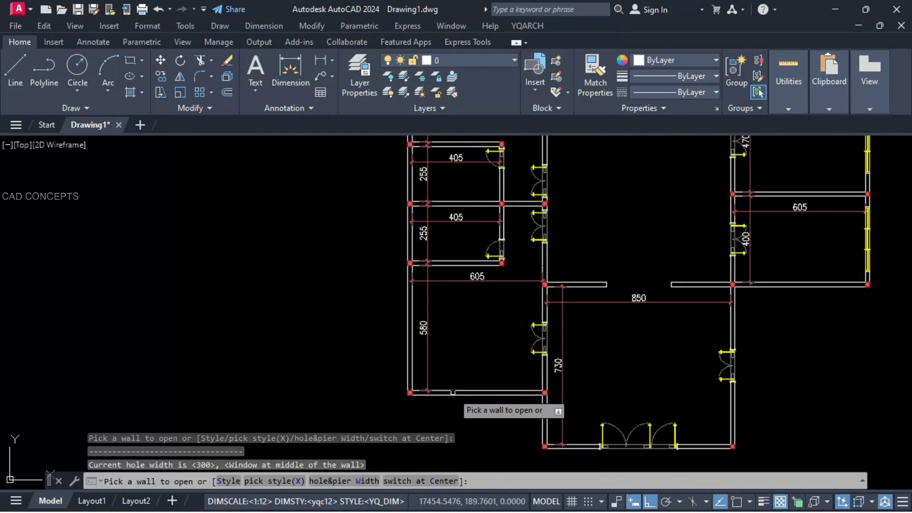
middle_click_drag(432, 175, 443, 367)
left_click(425, 265)
middle_click_drag(667, 218, 572, 323)
Set the window hole width to 100 and insert windows in the outer walls of the 405-wide rooms and the 255-wide room
right_click(572, 324)
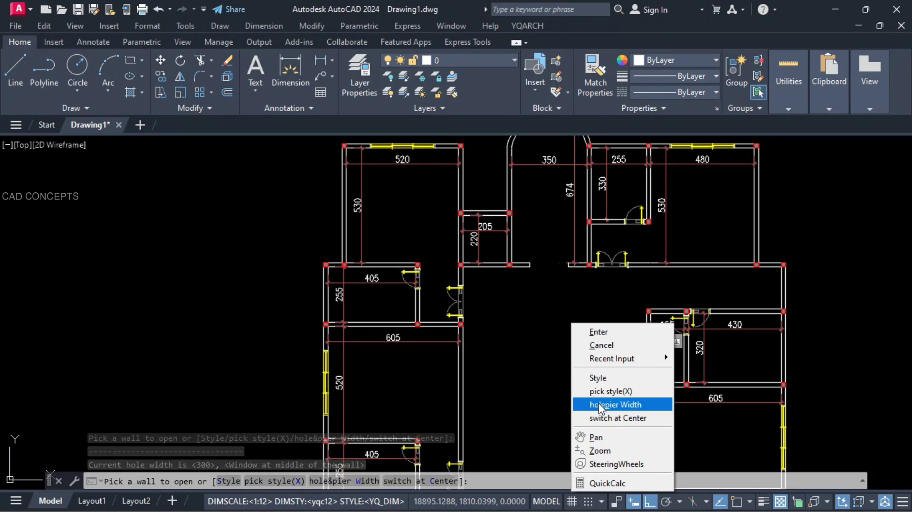
left_click(600, 405)
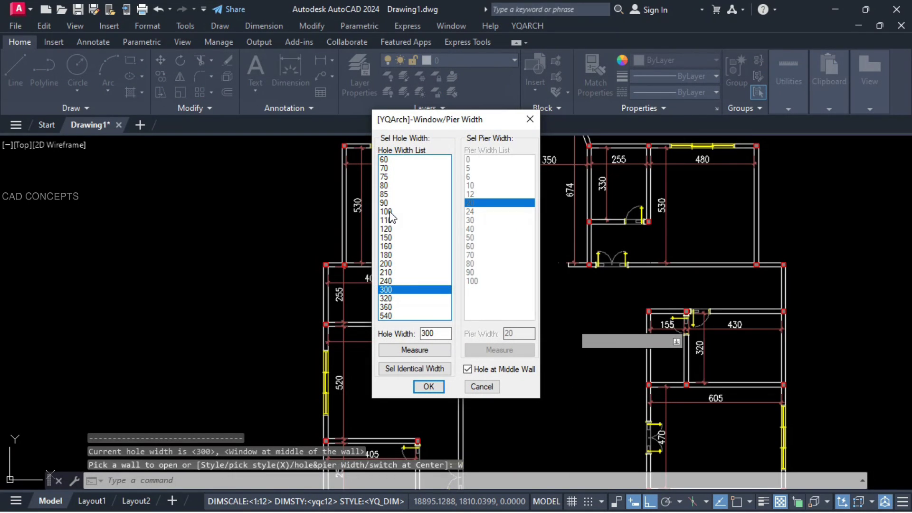
left_click(390, 212)
left_click(428, 387)
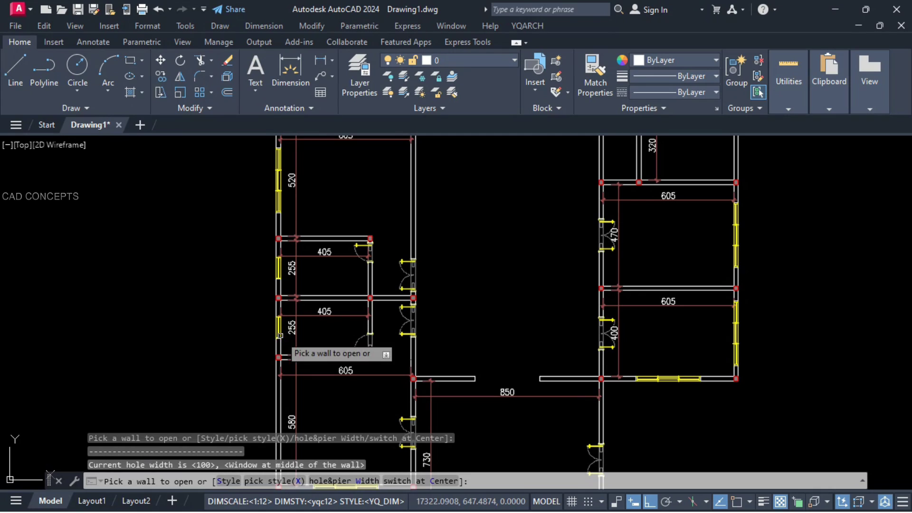
Set the window hole width to 150 and insert a window in the right wall of the 430x320 room
right_click(686, 247)
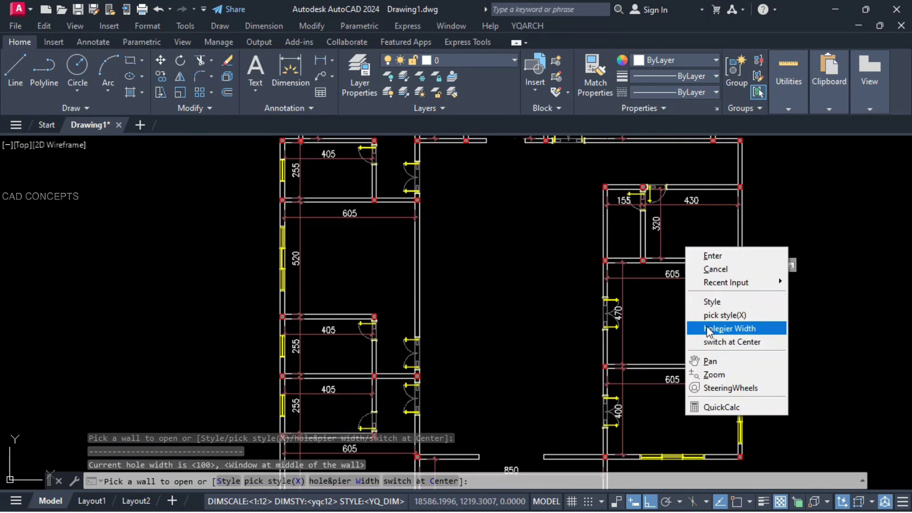
left_click(700, 324)
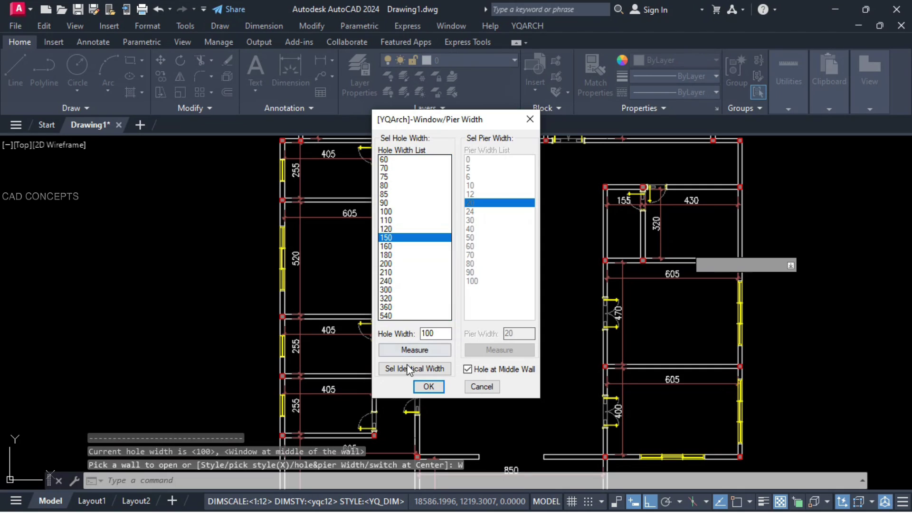
left_click(429, 387)
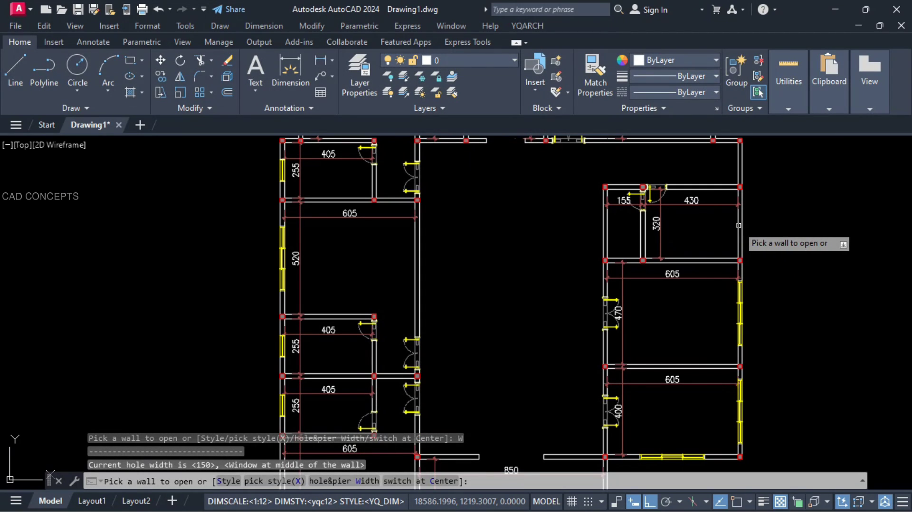
middle_click_drag(707, 241, 701, 303)
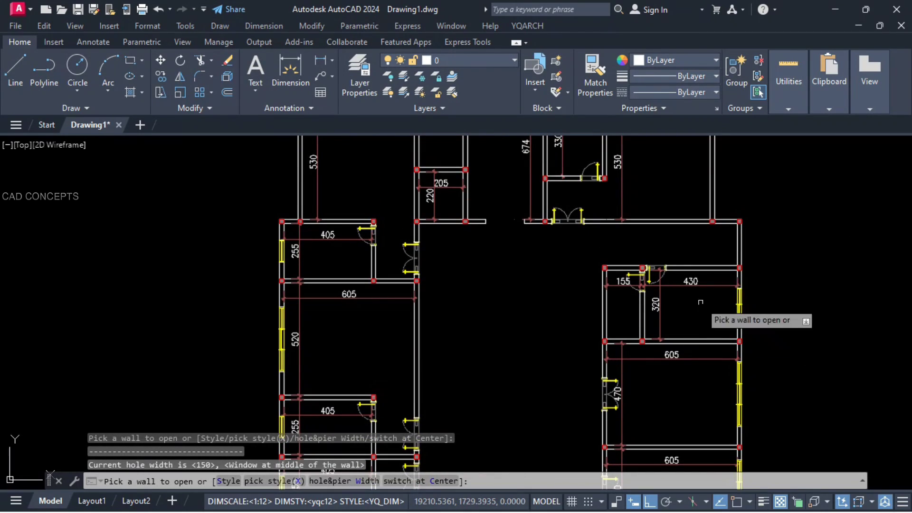
key("Escape")
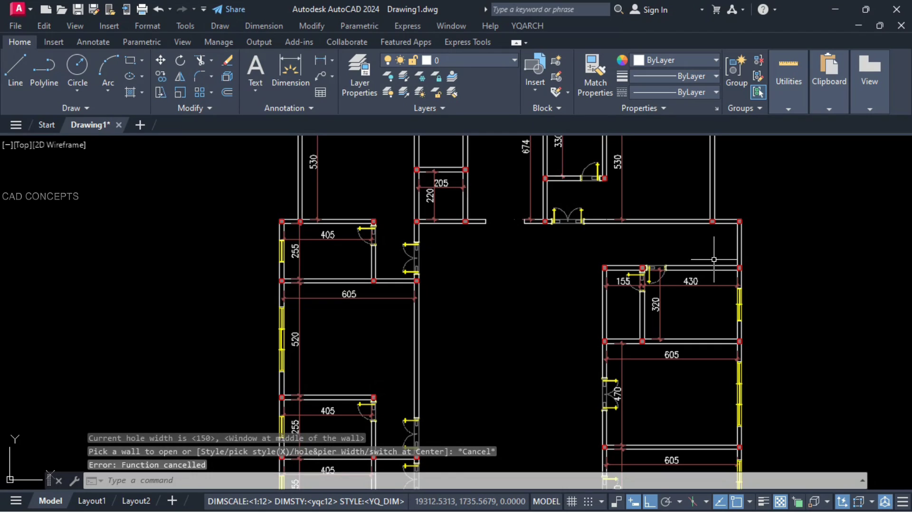
Insert a 180-wide double door with the YQArch ADT command in the right end wall of the corridor, opening inward
type("adt")
key("Return")
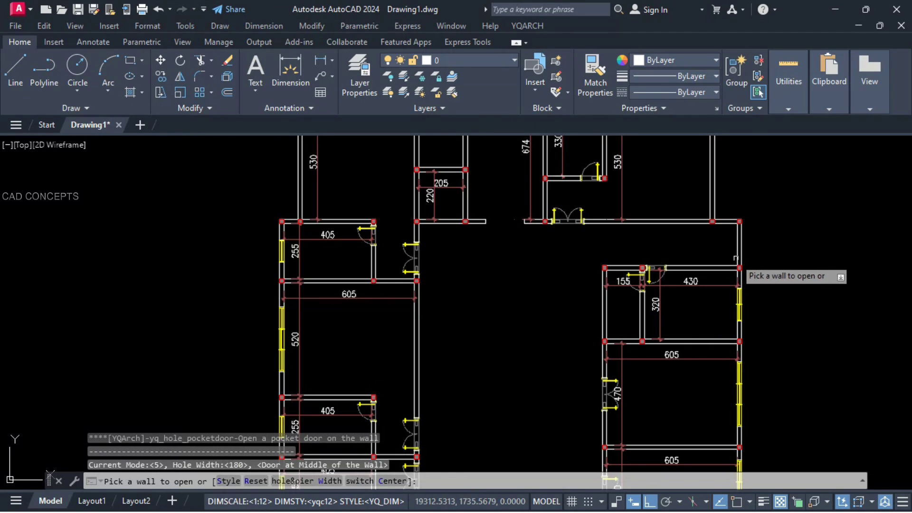
left_click(740, 262)
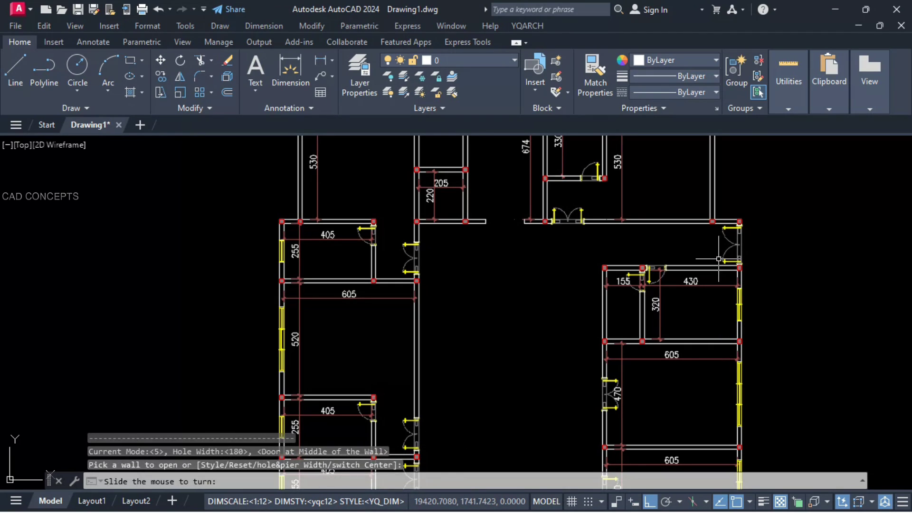
key("Escape")
key("Escape")
Draw an elevator with YQArch DTJ in the 205x220 room, counterweight on the left wall and 100-wide door on the right wall
scroll(548, 261, "down", 2)
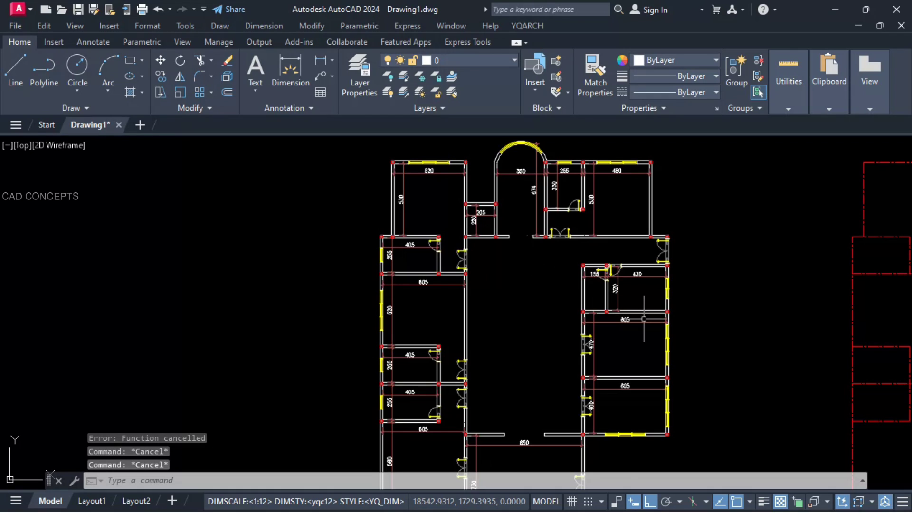
middle_click_drag(513, 210, 558, 228)
scroll(511, 227, "up", 6)
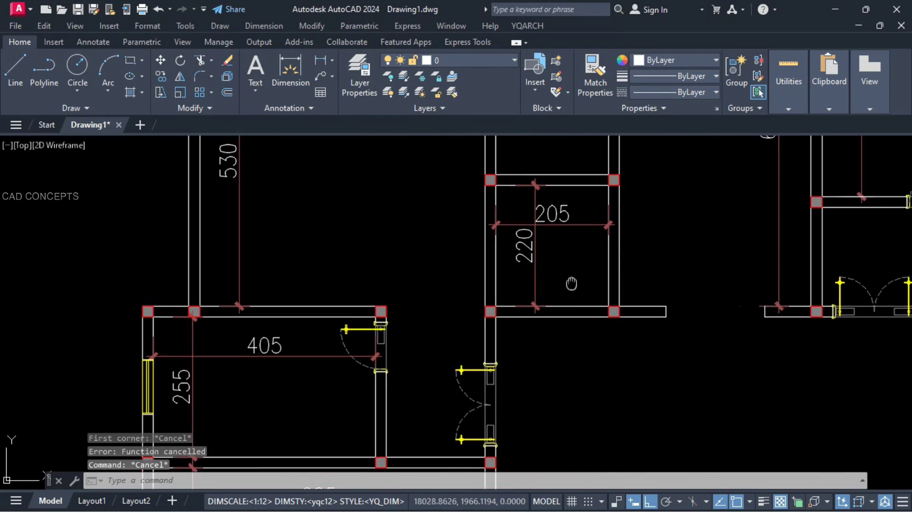
middle_click_drag(576, 279, 555, 293)
type("dtj")
key("Return")
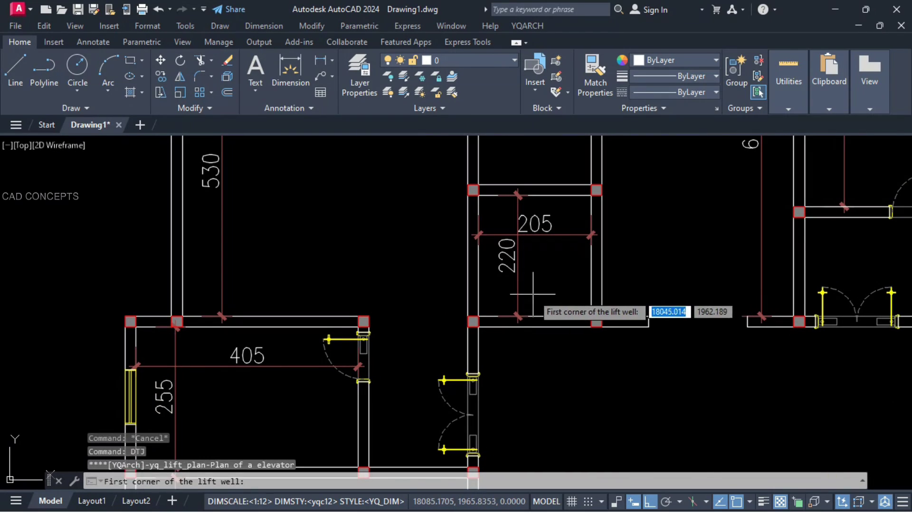
left_click(479, 316)
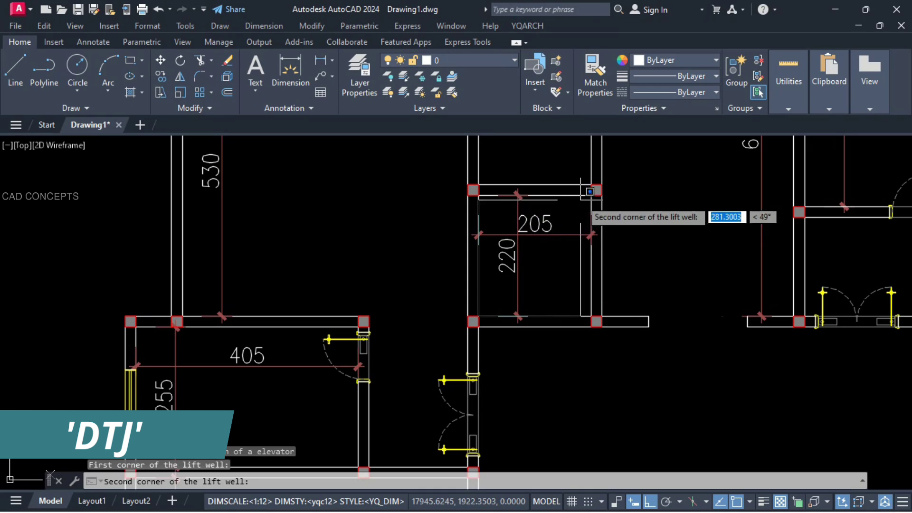
left_click(591, 194)
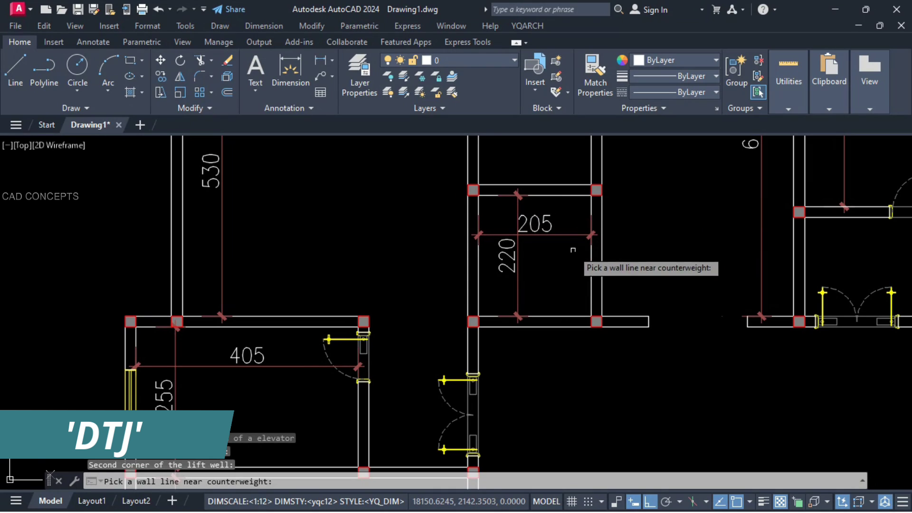
left_click(479, 279)
left_click(592, 279)
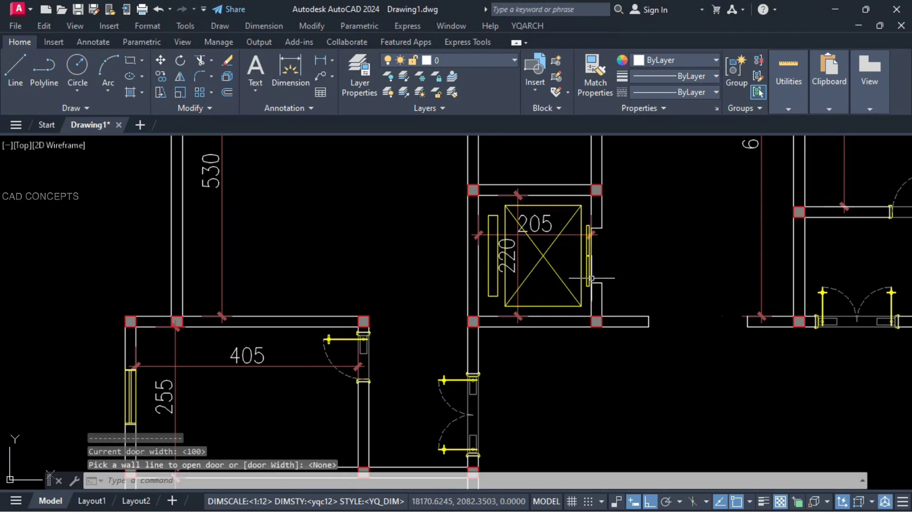
key("Escape")
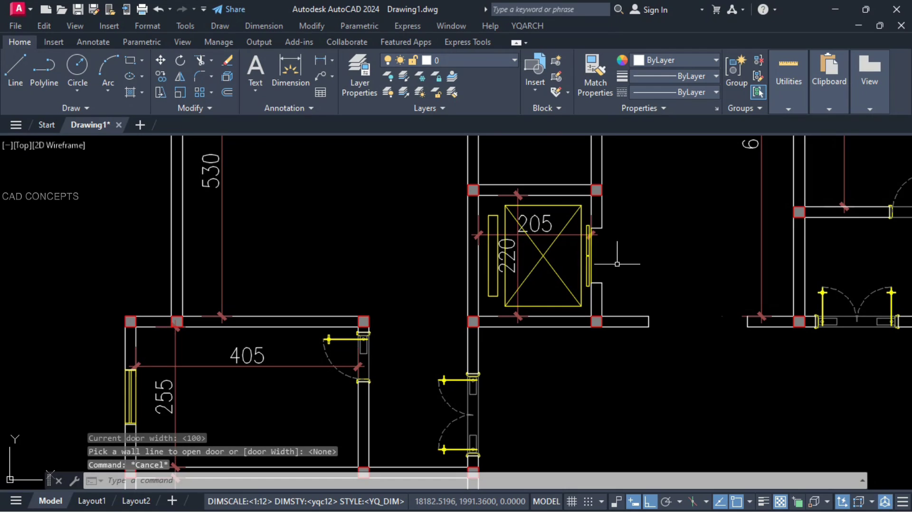
scroll(603, 277, "down", 4)
scroll(564, 319, "up", 1)
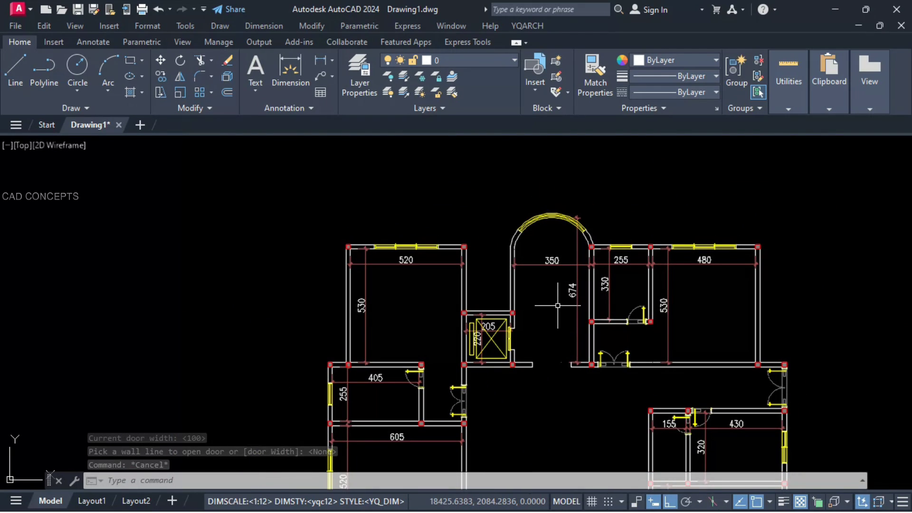
type("LTP")
key("Return")
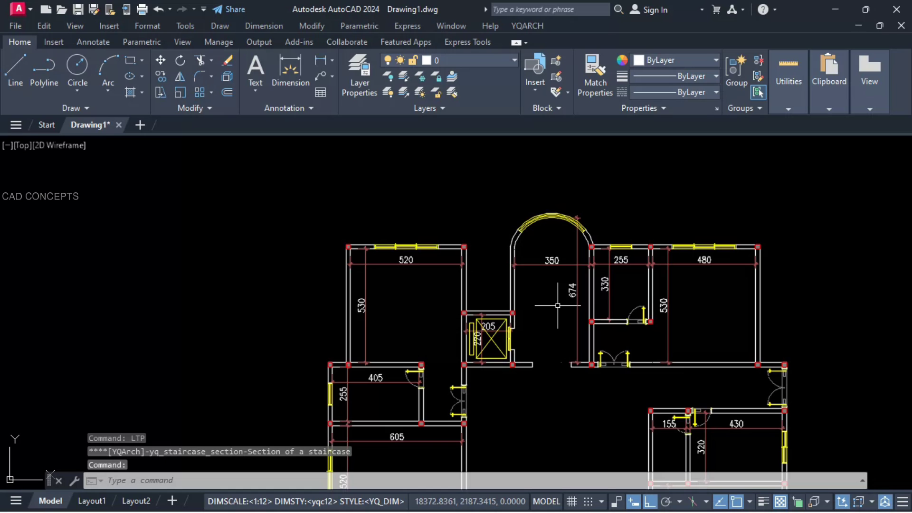
Define a standard-floor double-tread staircase with YQArch LTJ: total width 350, landing 120, stairwell 25, tread run 30, 22 steps, rotation 0, storey height 280
type("LTJ")
key("Return")
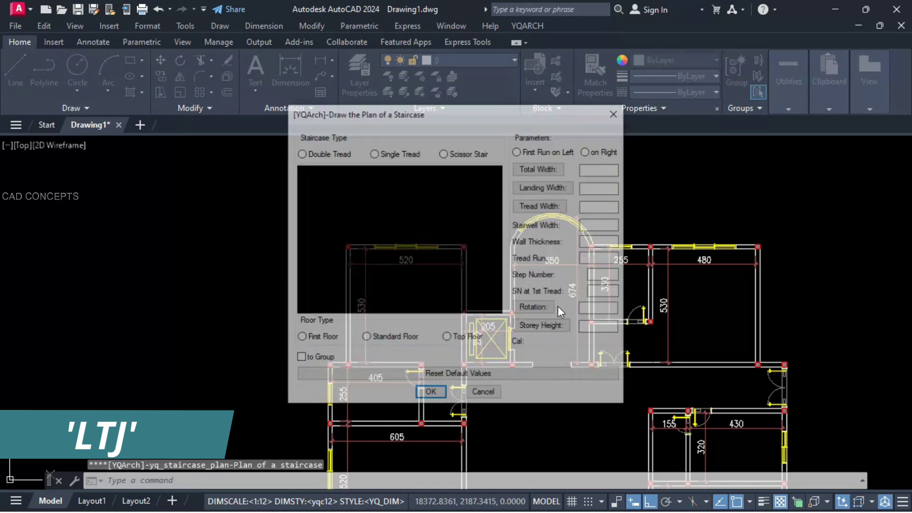
left_click(541, 169)
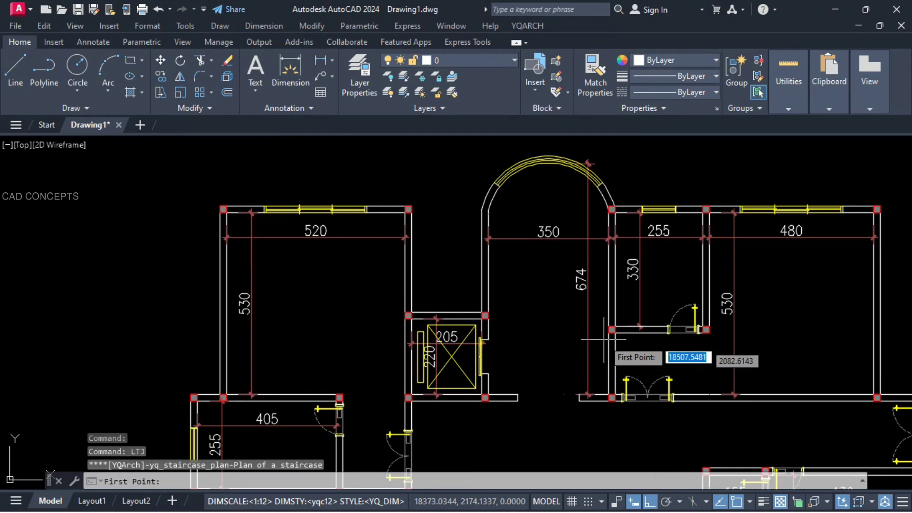
left_click(608, 292)
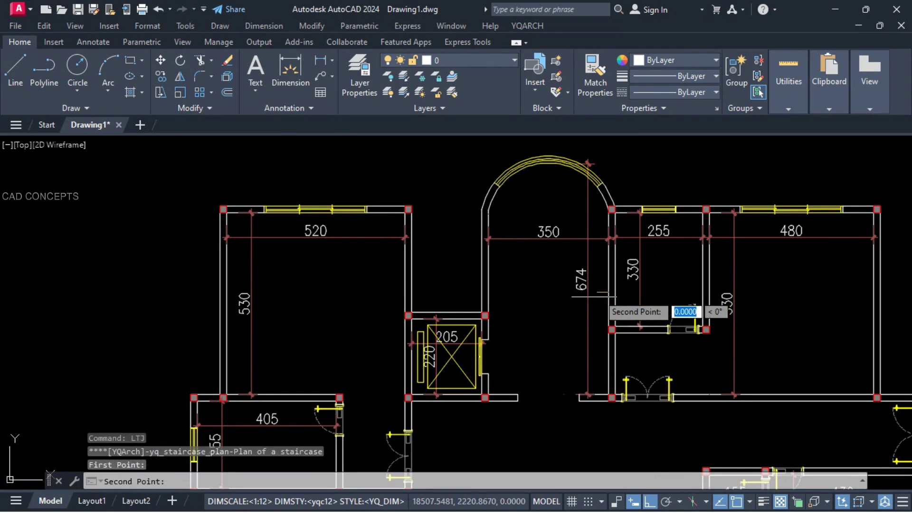
left_click(488, 292)
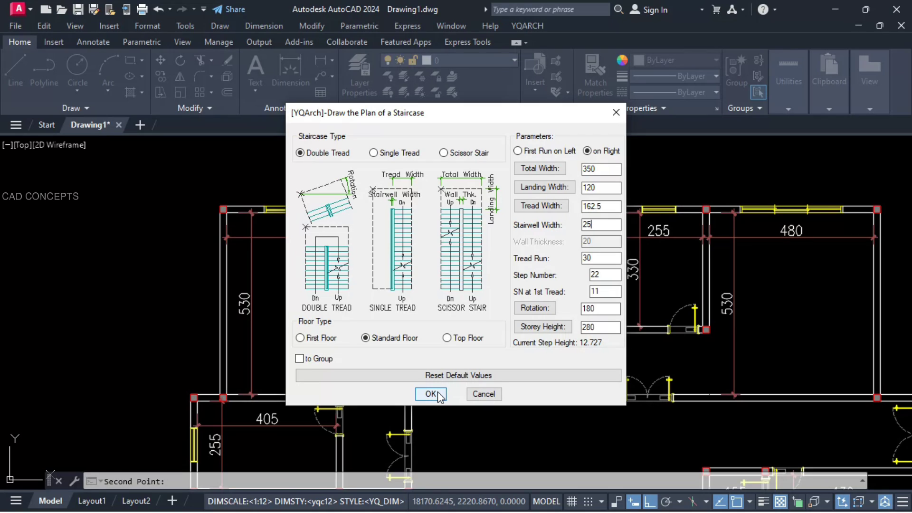
left_click(532, 308)
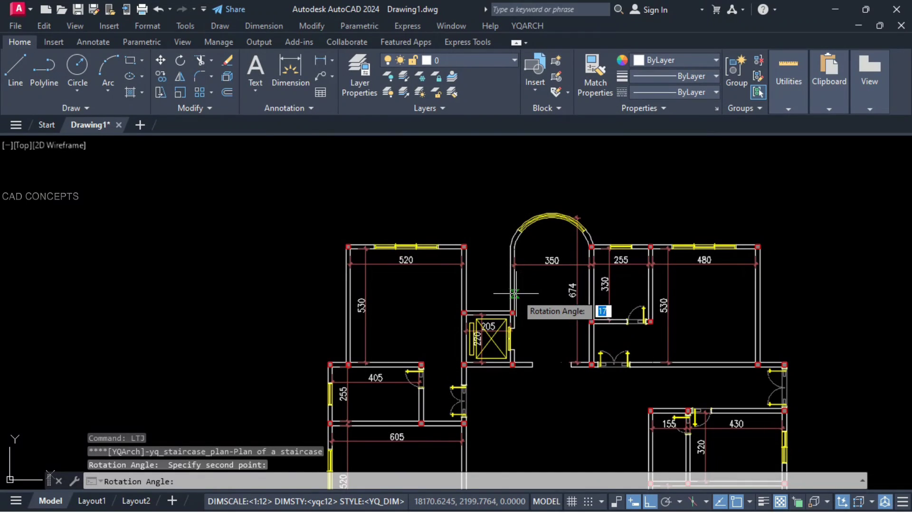
left_click(515, 294)
left_click(594, 297)
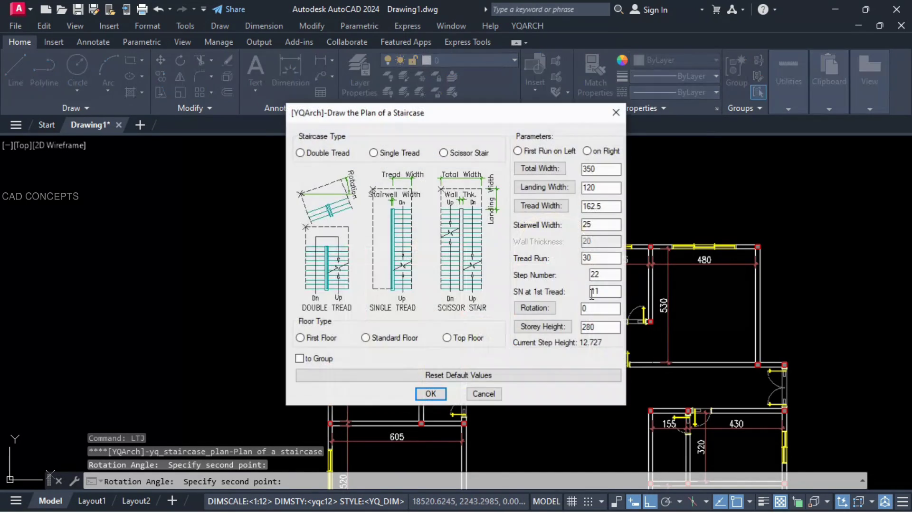
Insert the staircase in the arched 350-wide room and move it 100 up toward the arc
left_click(429, 396)
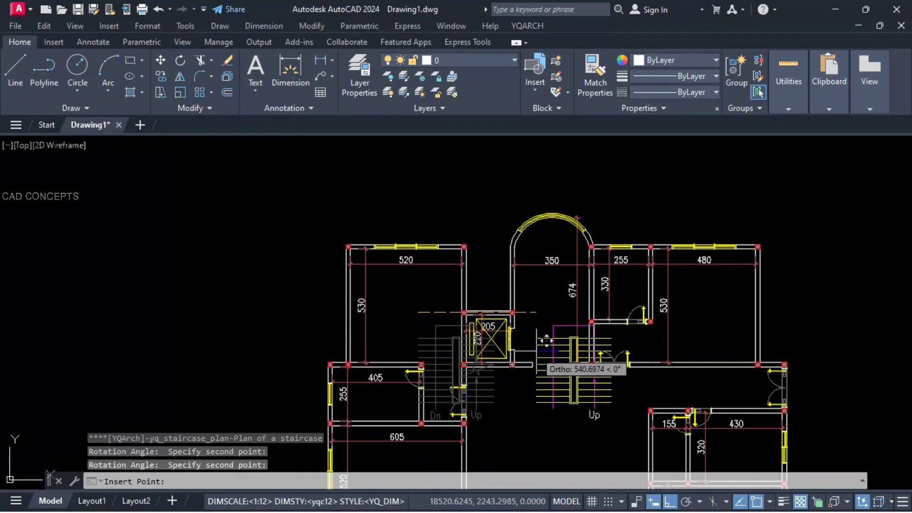
type("100")
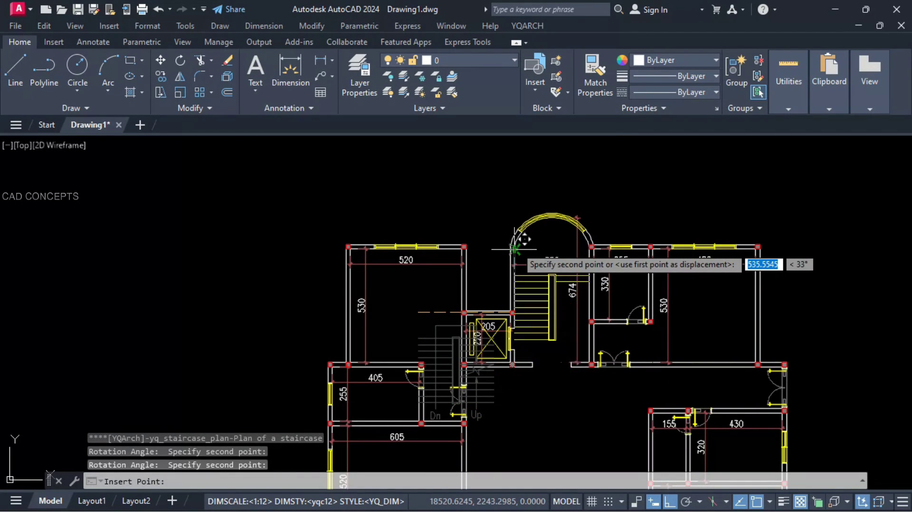
key("Return")
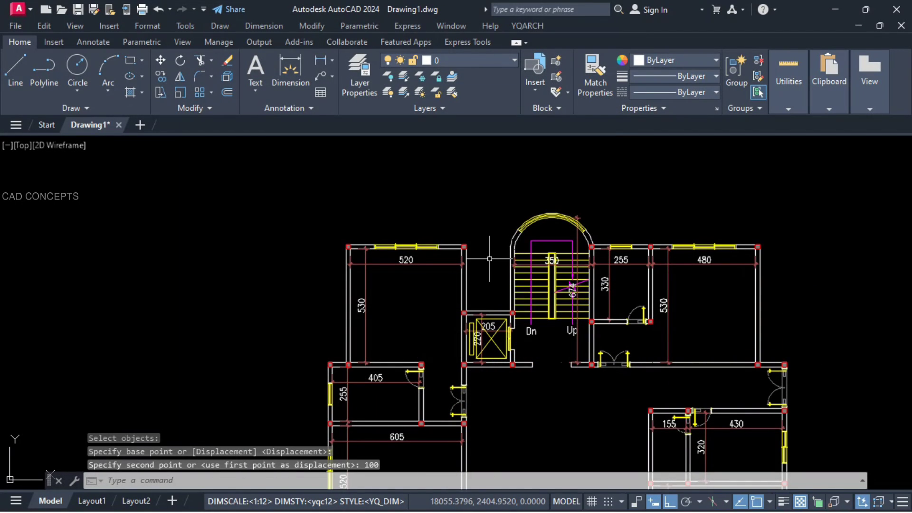
Copy the upper-right column of the 520x530 room horizontally to the start of the arc on the stair room's left wall
type("co")
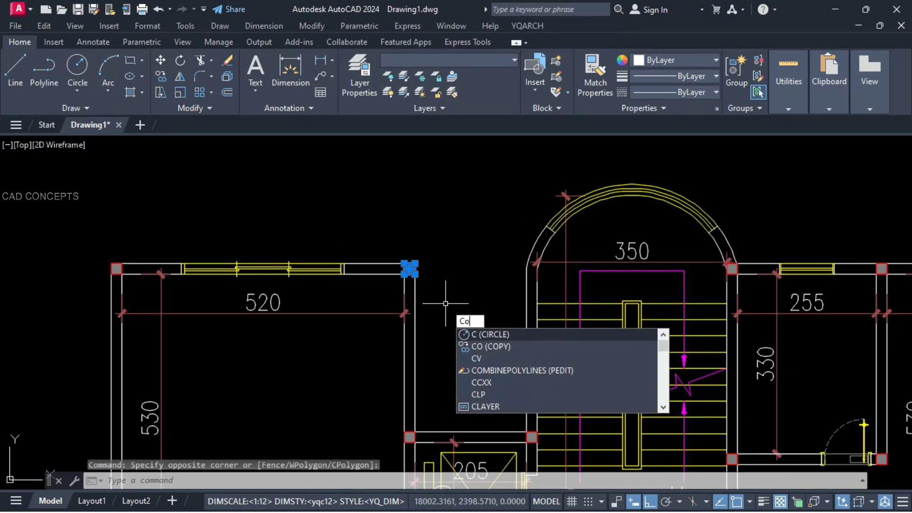
key("Return")
left_click(405, 272)
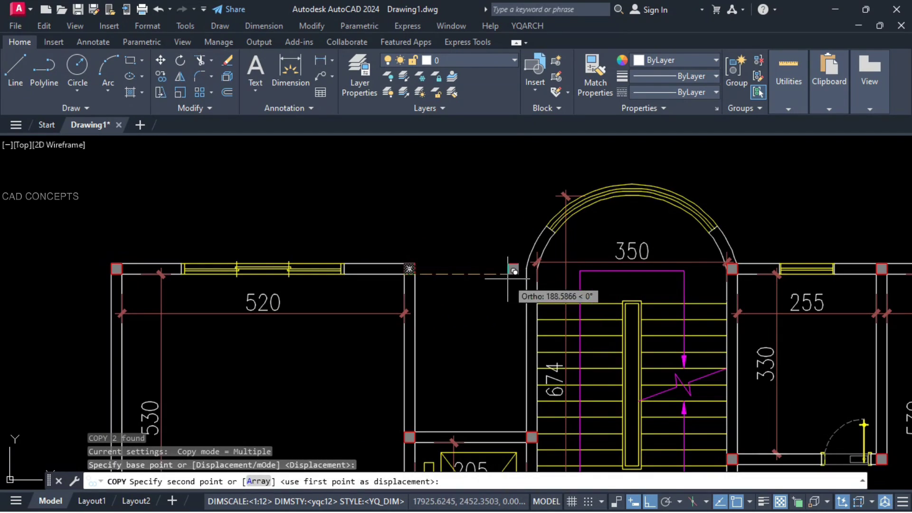
scroll(509, 265, "up", 4)
key("Return")
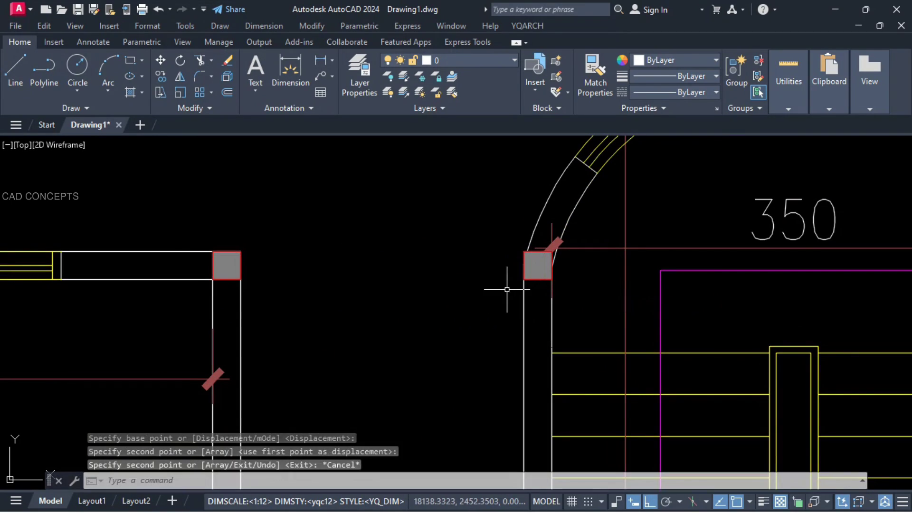
key("Escape")
Fill all walls and columns of the floor plan with solid hatch using YQArch WWF
scroll(538, 332, "down", 10)
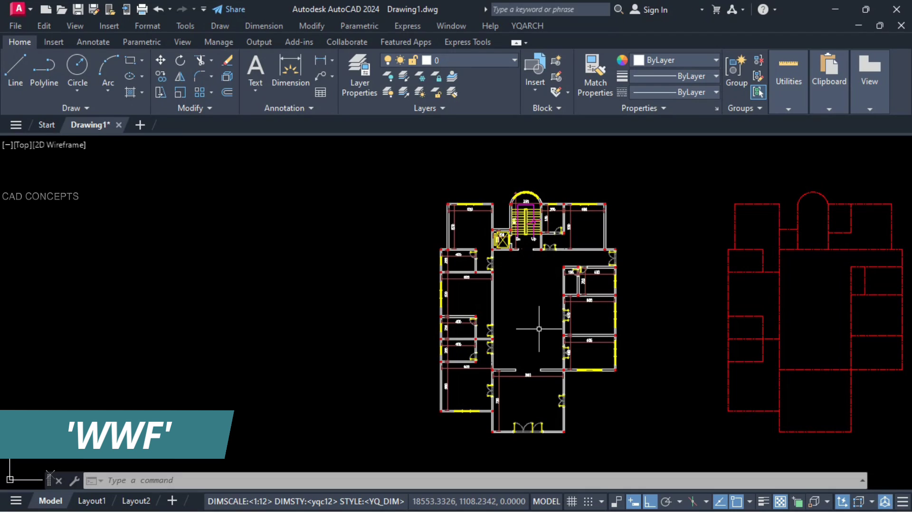
type("WWF")
key("Return")
left_click(410, 171)
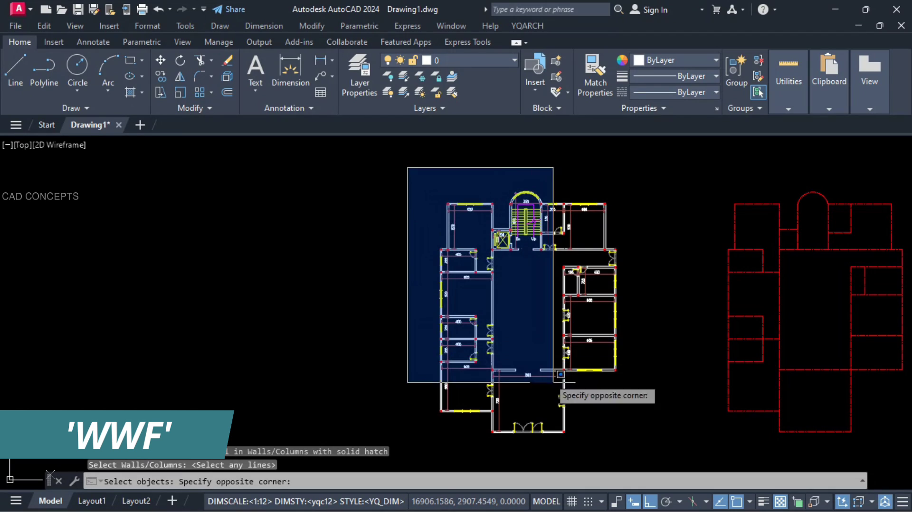
left_click(655, 463)
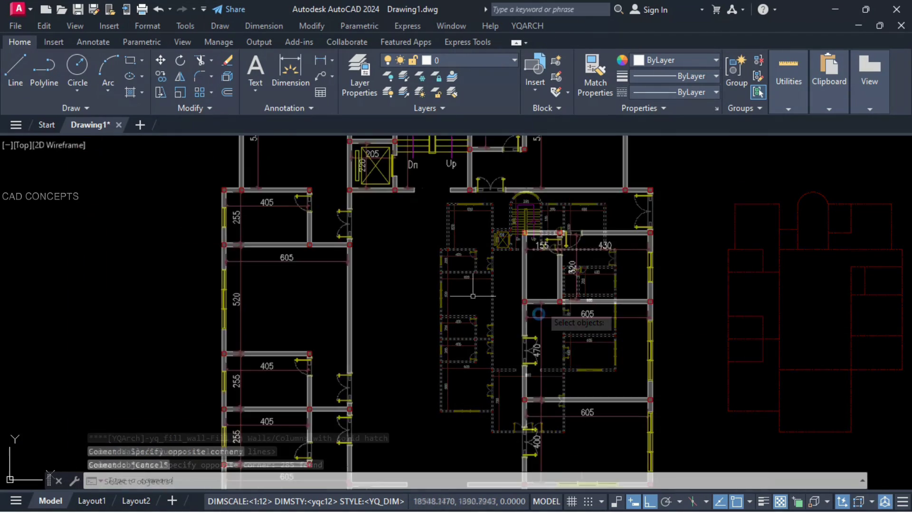
Start a Bedroom furniture arrangement in the 480x530 room with YQArch JJ, spanning its inner corners
scroll(473, 265, "down", 5)
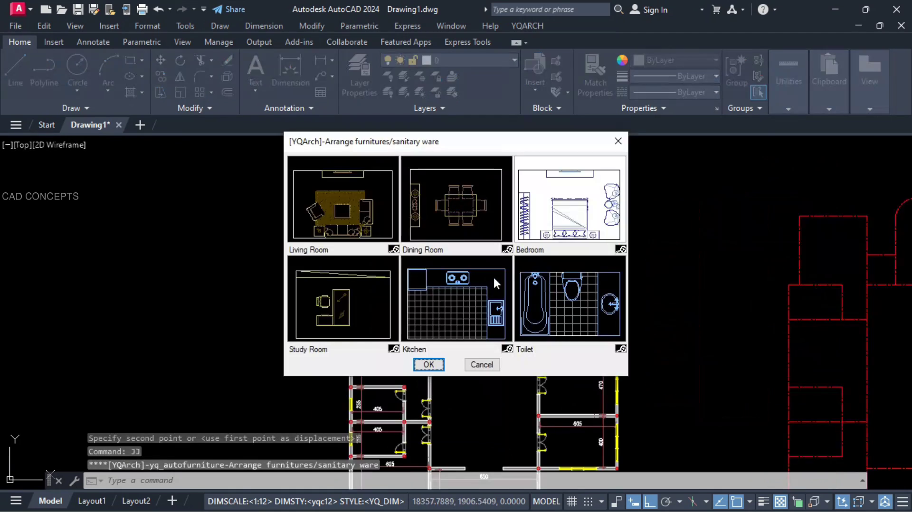
double_click(555, 227)
scroll(520, 166, "up", 5)
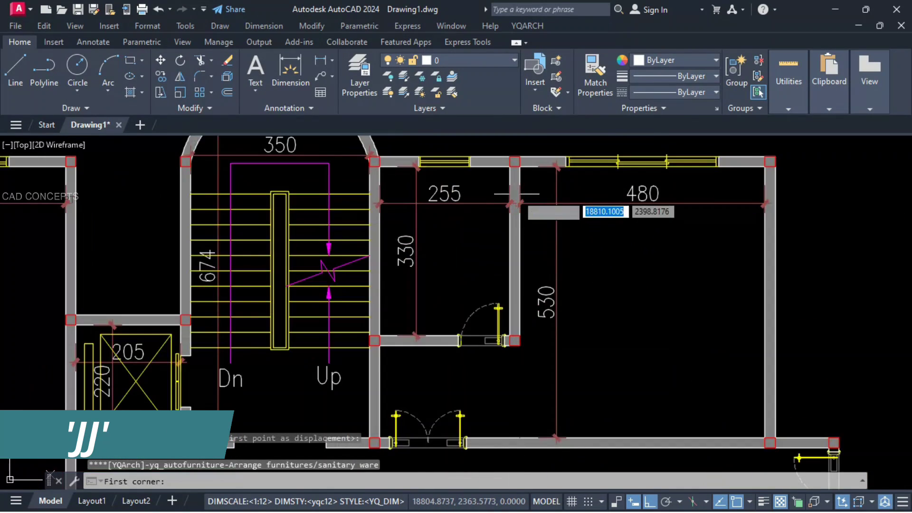
left_click(519, 165)
left_click(765, 438)
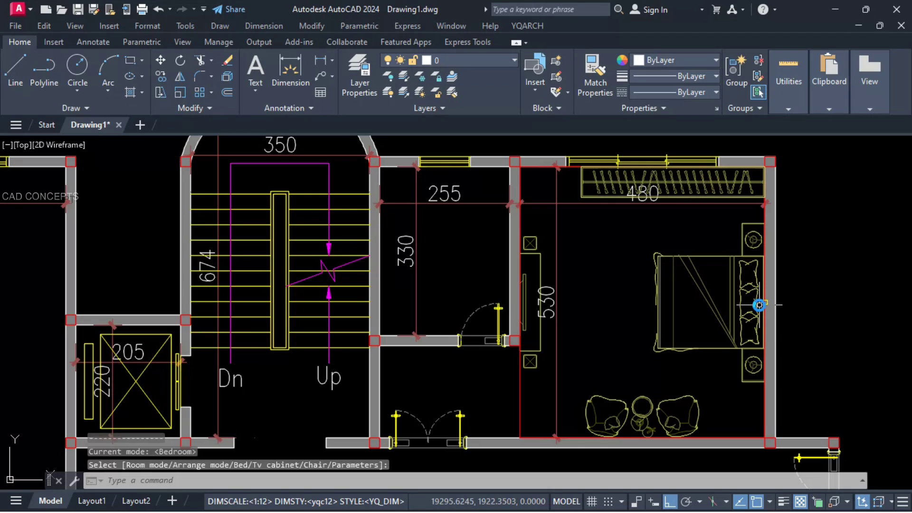
Arrange the chairs by the window, the wardrobe along the lower wall and a bed with rug against the right wall
left_click(759, 312)
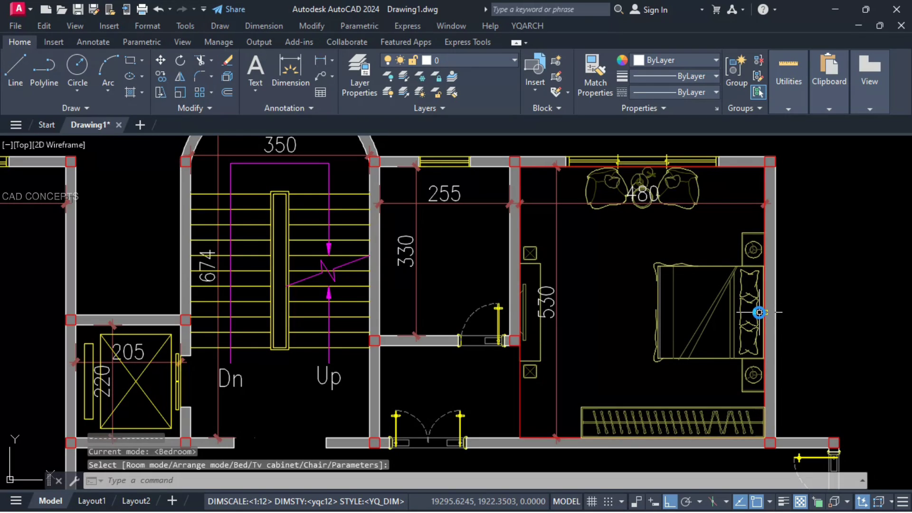
left_click(759, 312)
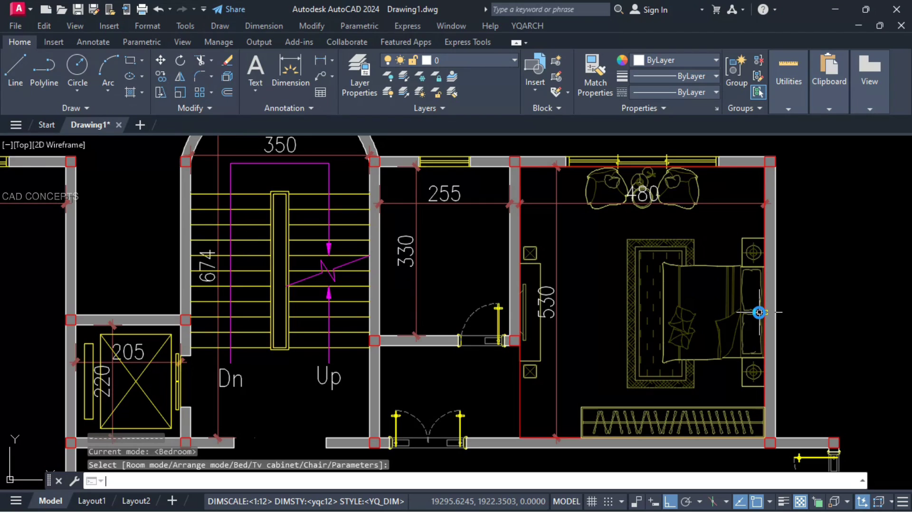
left_click(760, 312)
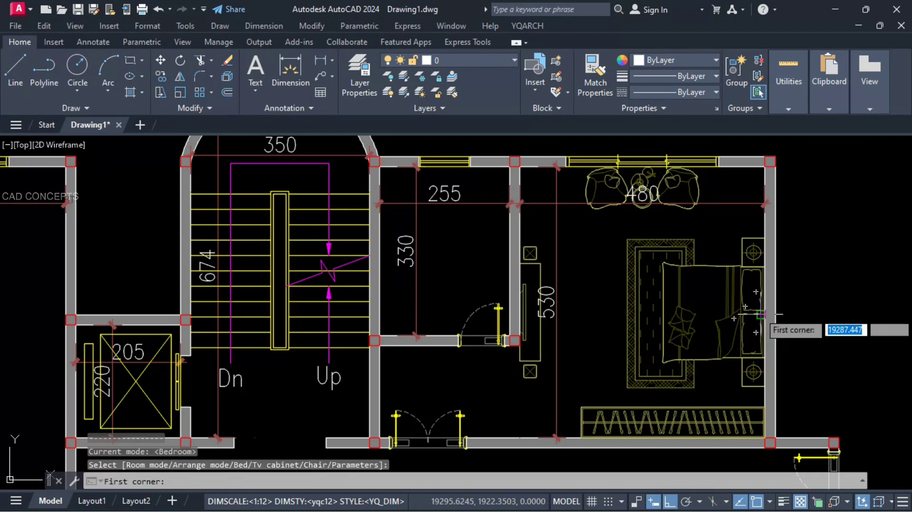
key("Escape")
Move the bed and the TV cabinet up slightly in the 480x530 bedroom, keeping the cabinet along the left wall
left_click(697, 309)
left_click(540, 336)
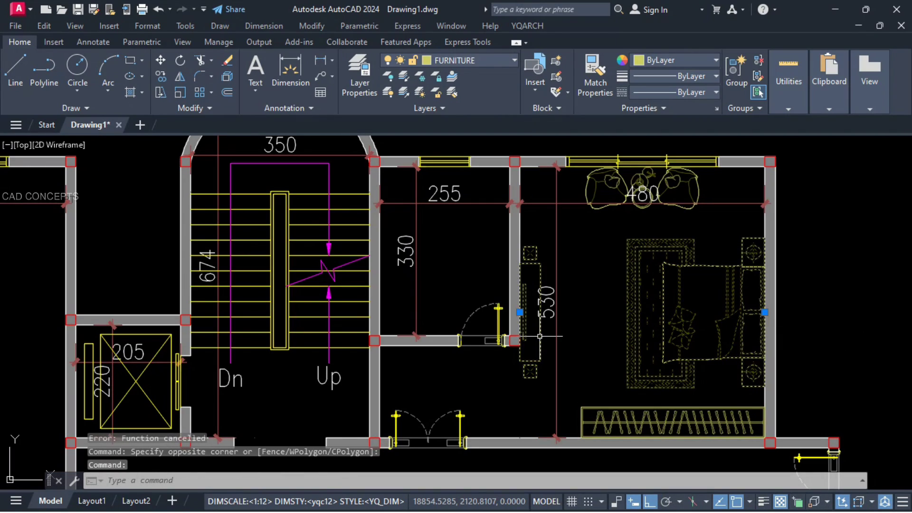
type("m")
key("Return")
left_click(608, 333)
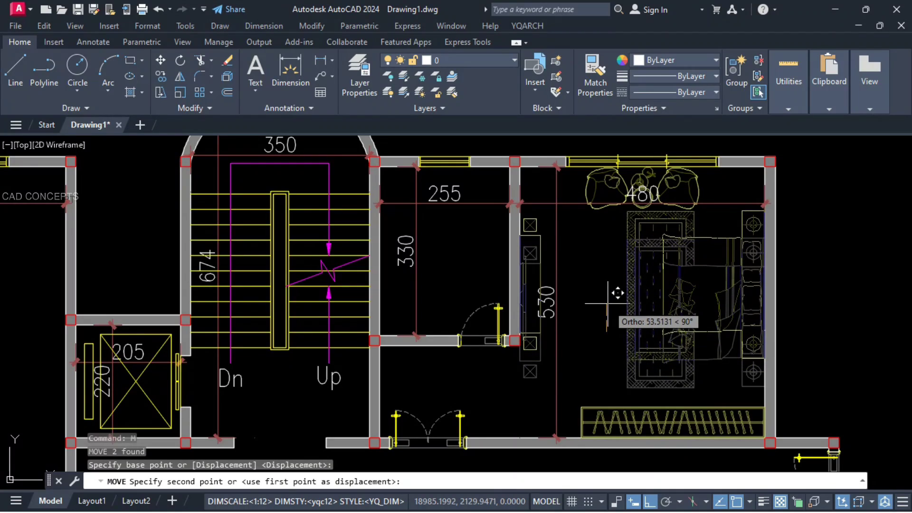
left_click(590, 348)
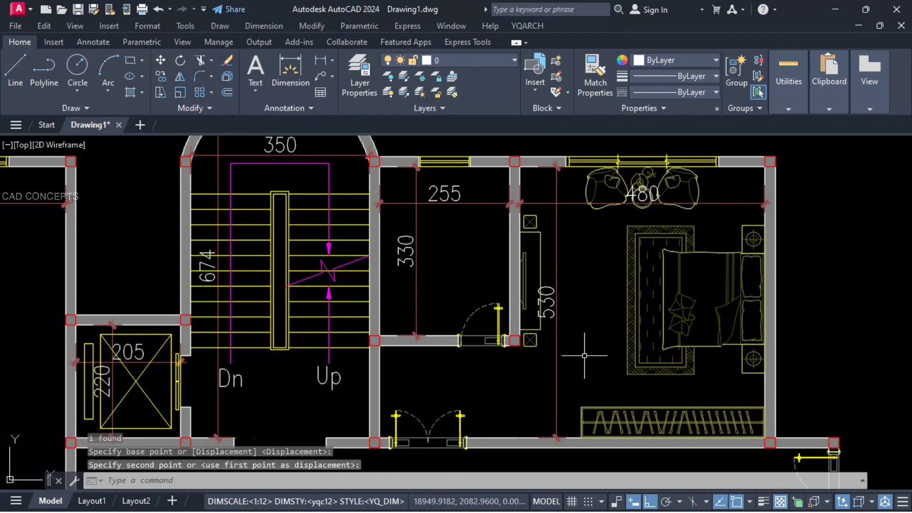
Mirror the bedroom furniture about the staircase's vertical centre line into the 520x530 room, keeping the source objects
left_click(606, 338)
left_click(535, 336)
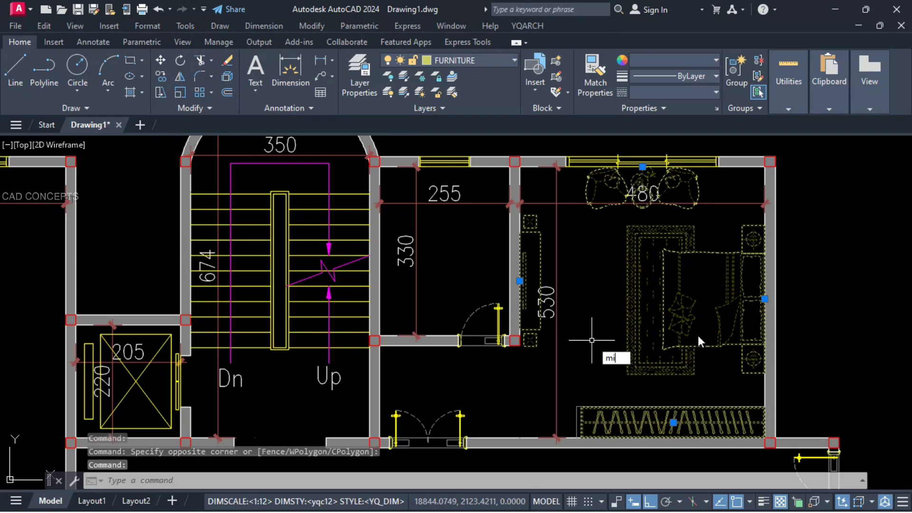
type("mi")
key("Return")
scroll(702, 339, "down", 2)
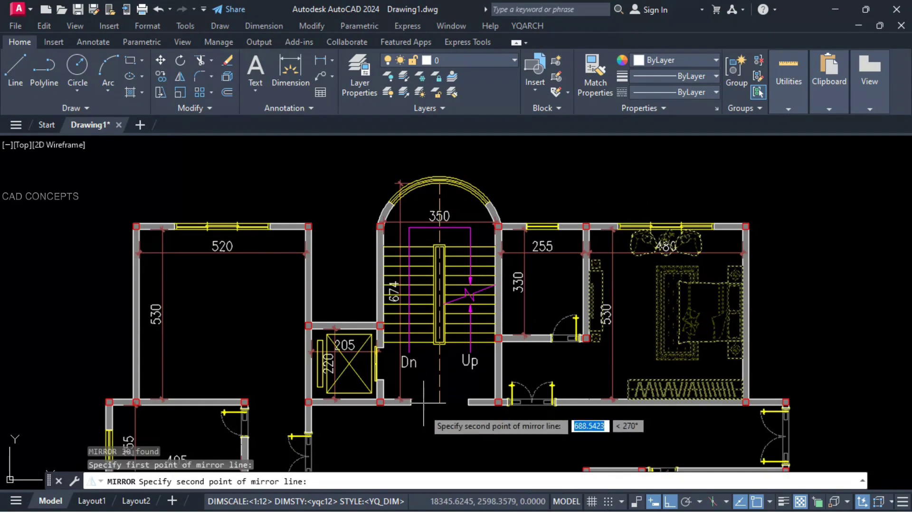
left_click(423, 403)
type("n")
key("Return")
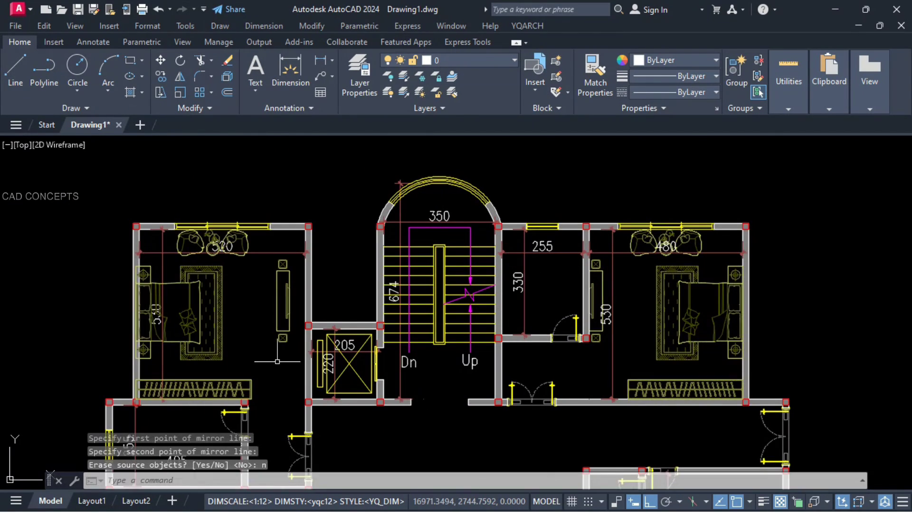
Move the mirrored TV cabinet horizontally against the right wall of the 520x530 room
middle_click_drag(274, 356, 447, 341)
left_click(449, 315)
key("Escape")
left_click(451, 315)
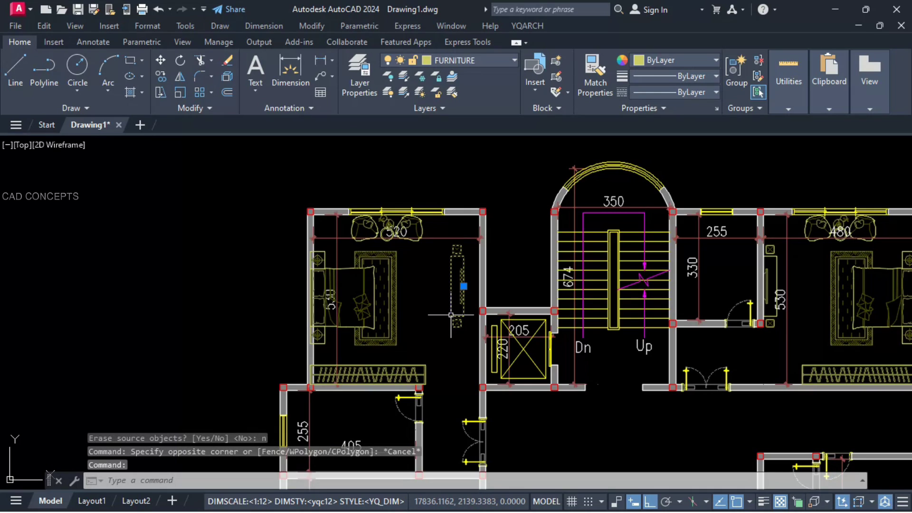
key("m")
key("Return")
scroll(457, 320, "up", 3)
left_click(476, 312)
left_click(515, 314)
Erase the mirrored wardrobe along the lower wall of the 520x530 room
scroll(525, 310, "down", 3)
left_click(404, 368)
key("e")
key("Return")
Draw a 60-thick wardrobe with YQArch YG along the 520x530 room's lower wall, from the left wall to the wall's right end
left_click(415, 333)
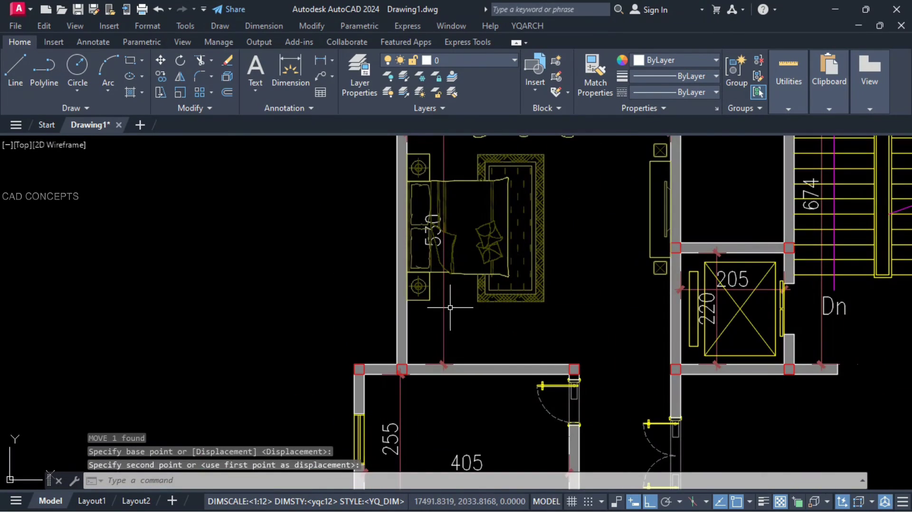
type("yg")
key("Return")
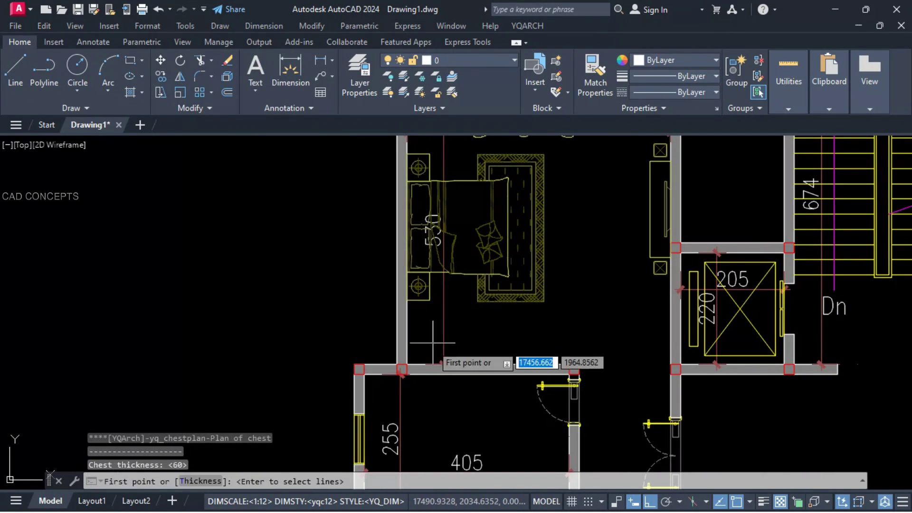
left_click(407, 364)
left_click(579, 365)
key("Return")
left_click(578, 327)
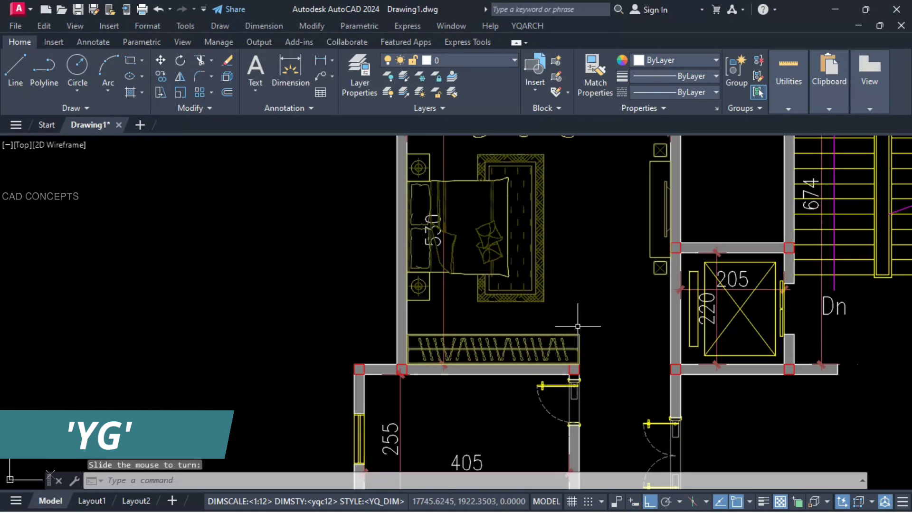
key("Escape")
Arrange a bedroom layout with YQArch JJ in the 605x520 room, with the bed against the upper wall and the wardrobe on the right wall
scroll(524, 343, "down", 4)
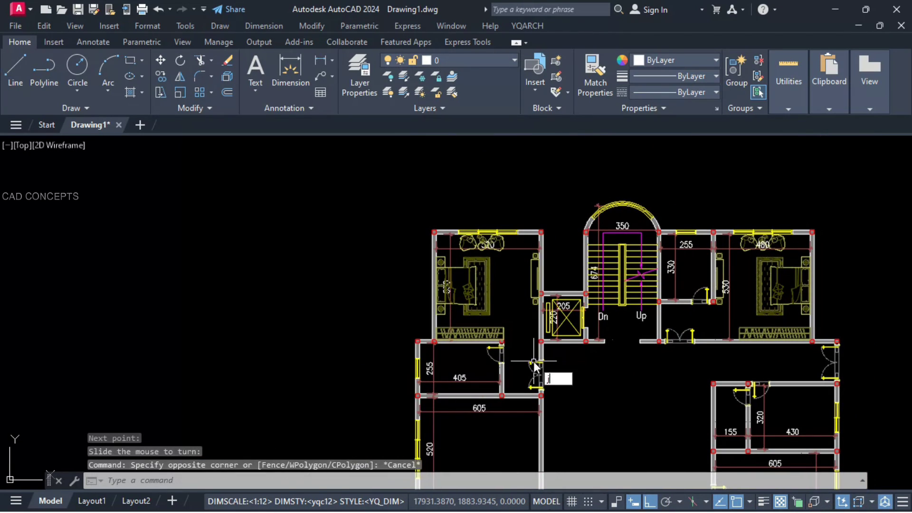
type("j")
key("Return")
left_click(429, 365)
scroll(494, 253, "down", 2)
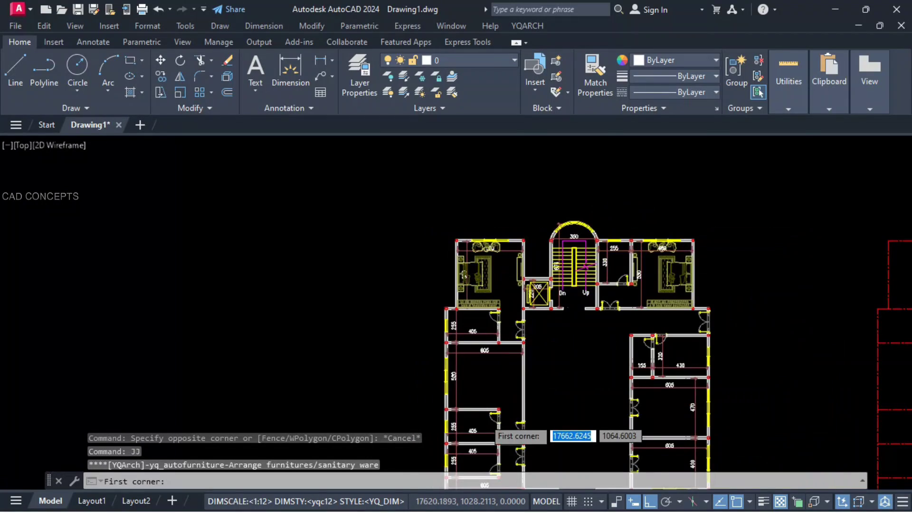
scroll(485, 420, "up", 4)
left_click(373, 394)
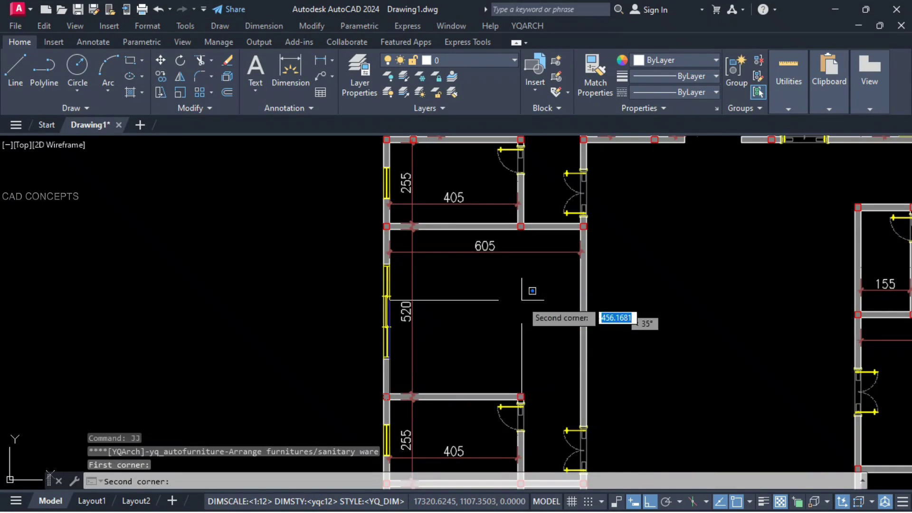
left_click(583, 227)
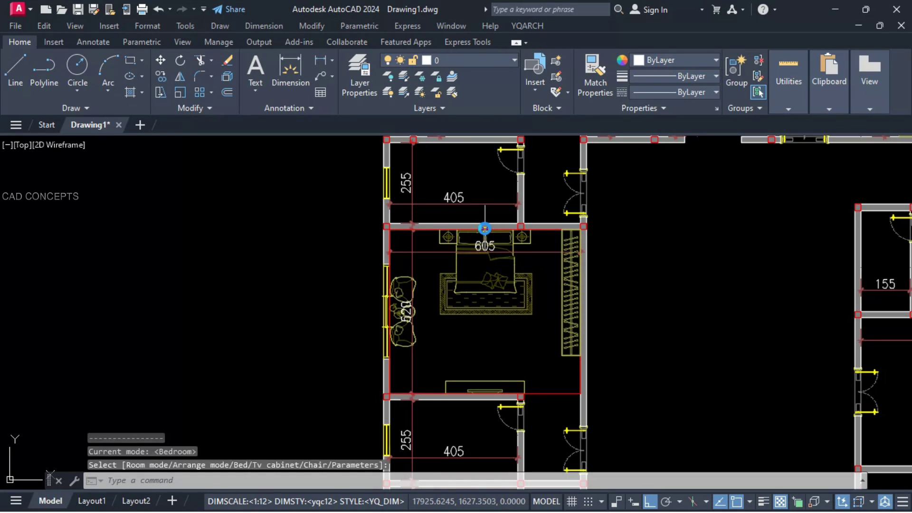
left_click(484, 231)
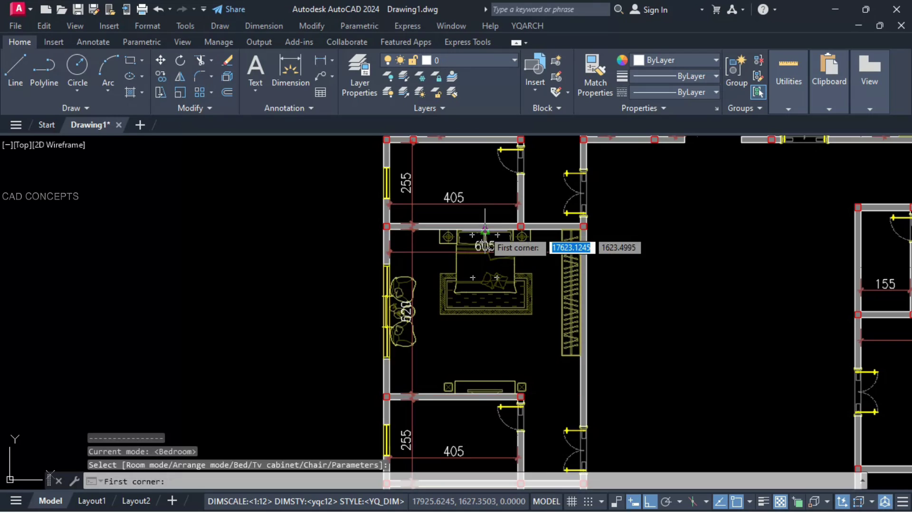
key("Escape")
Move the bed set and the TV cabinet of the 605x520 room together slightly to the left
left_click(485, 380)
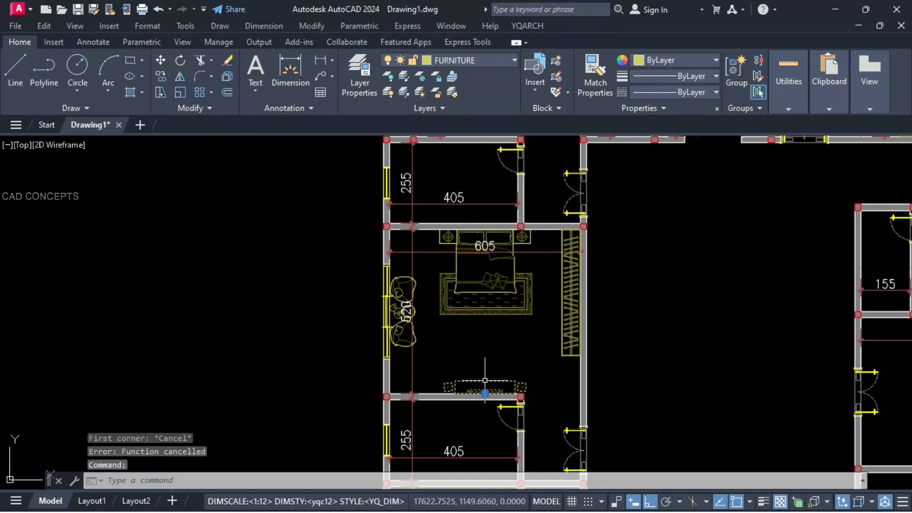
left_click(495, 300)
type("m")
key("space")
left_click(487, 321)
left_click(482, 320)
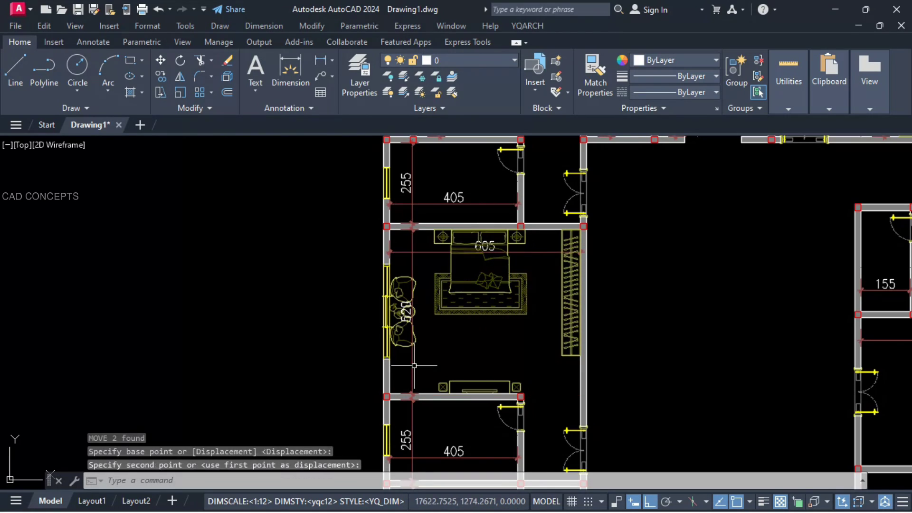
Move the vertical 520 dimension and the 255 dimension above it to the right, inside their rooms
left_click(412, 367)
key("space")
key("Escape")
Arrange a kitchen layout with YQArch JJ in the 605x470 room, with the counter along the lower and right walls and the sink under the window
scroll(418, 183, "down", 3)
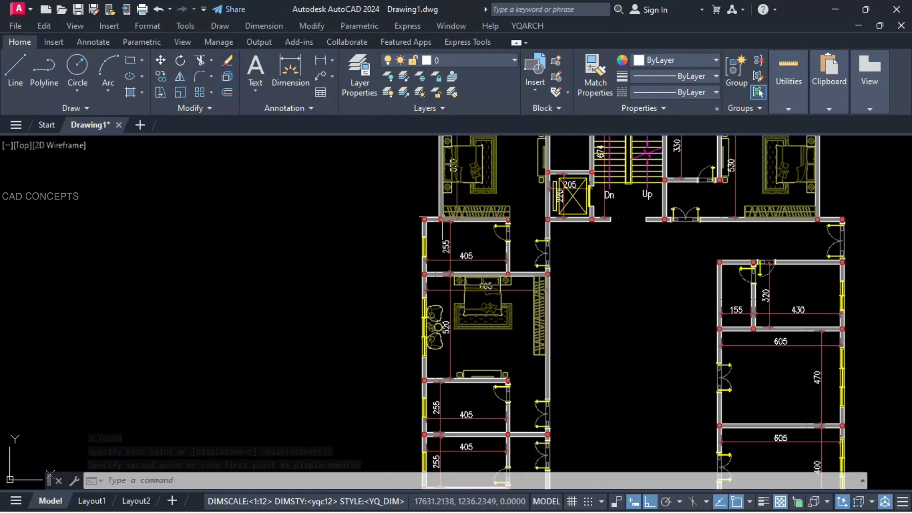
type("jj")
key("Return")
double_click(490, 312)
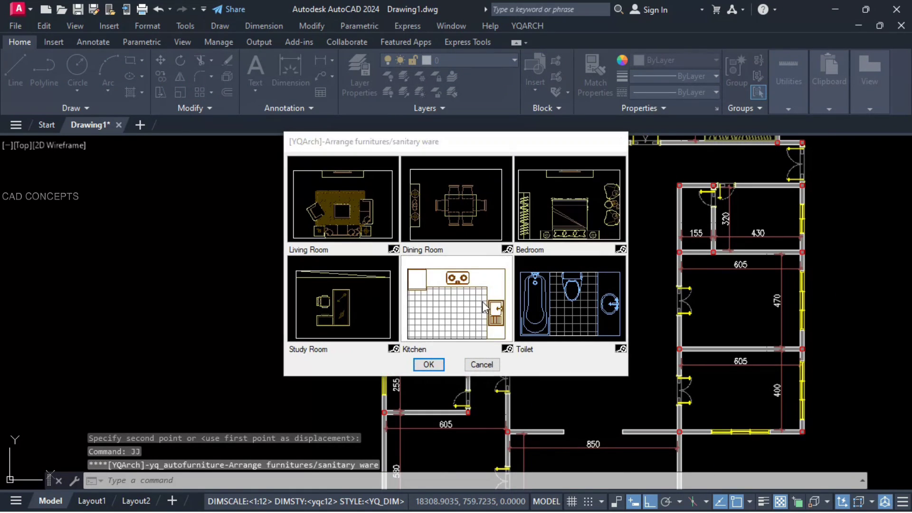
scroll(779, 337, "up", 2)
left_click(814, 353)
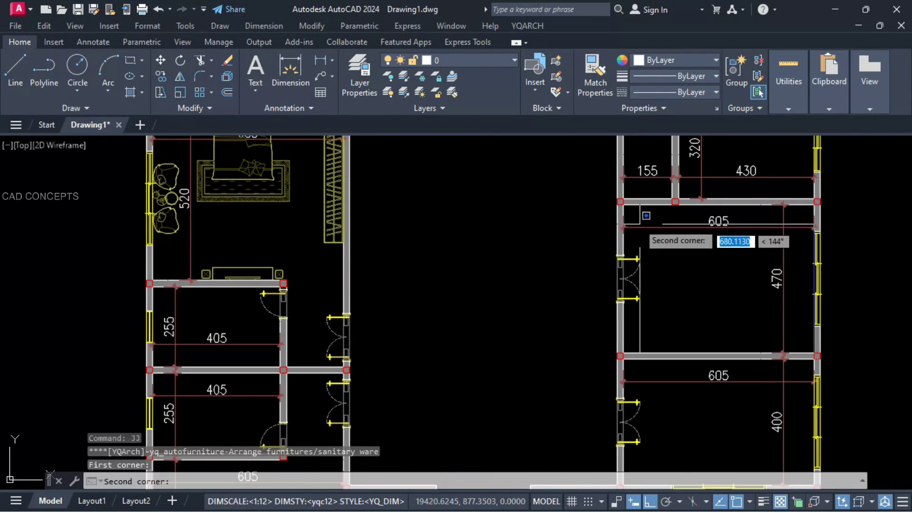
left_click(625, 204)
left_click(749, 301)
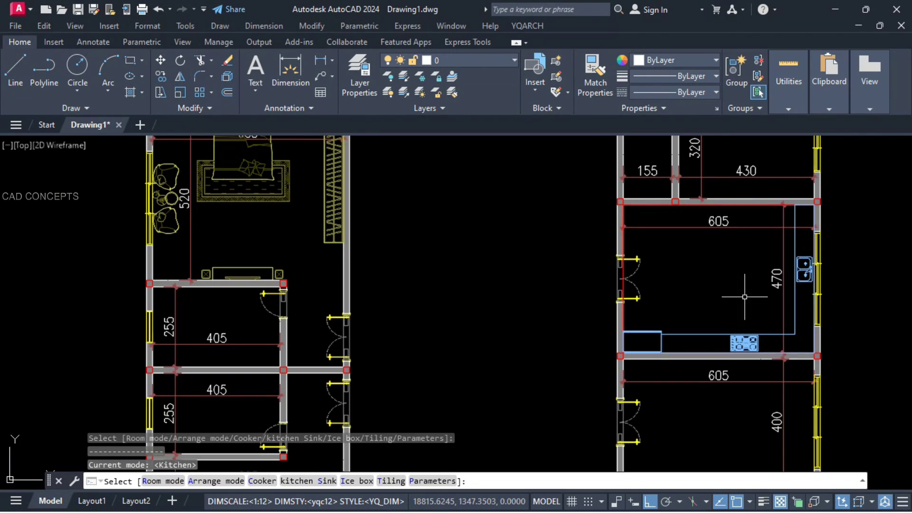
key("Return")
key("Escape")
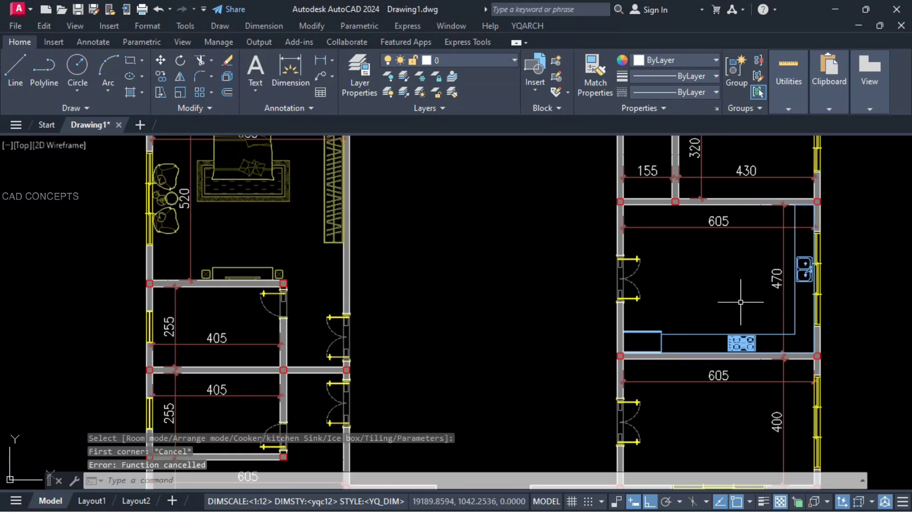
Start a dining room layout with YQArch JJ spanning opposite corners of the 605x400 room below the kitchen
scroll(687, 278, "down", 6)
scroll(706, 312, "up", 4)
type("j")
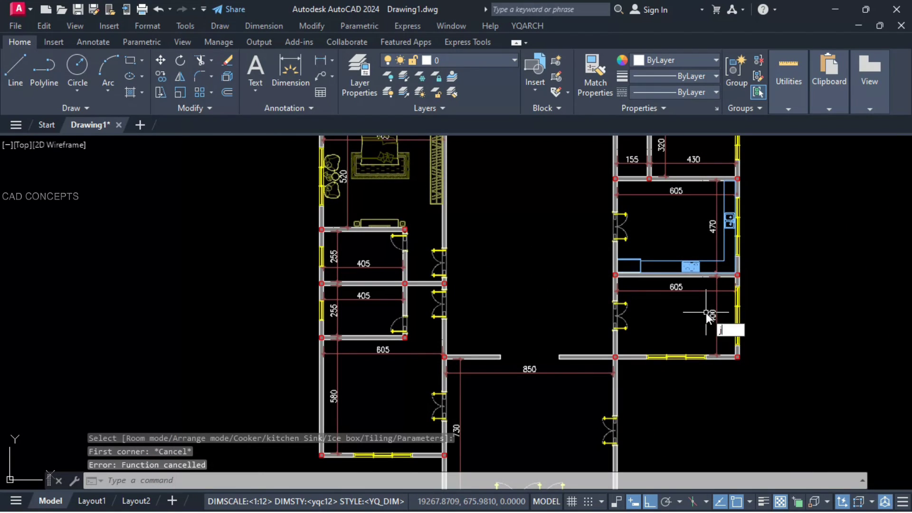
type("j")
key("Return")
left_click(449, 223)
scroll(626, 347, "up", 2)
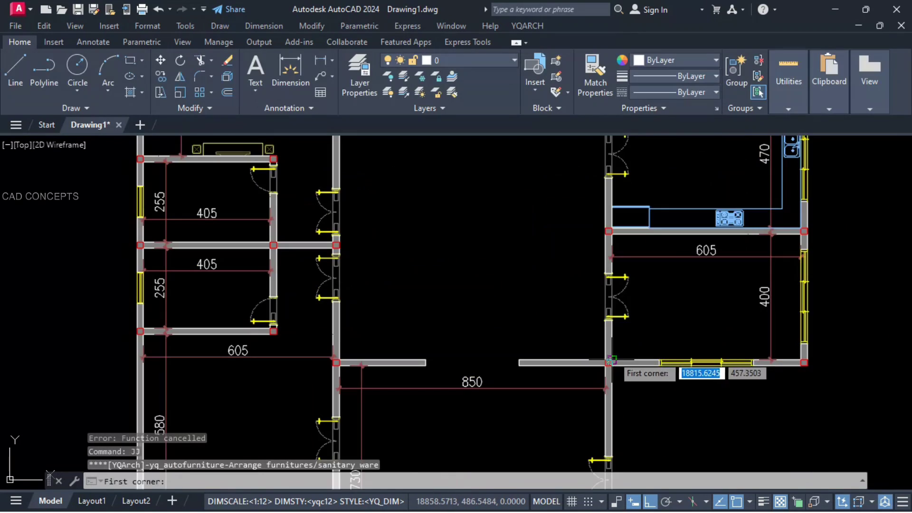
left_click(612, 360)
left_click(801, 235)
Switch the dining table to the rectangular eight-chair style and place the layout with the cupboard against the right wall
key("t")
key("t")
key("t")
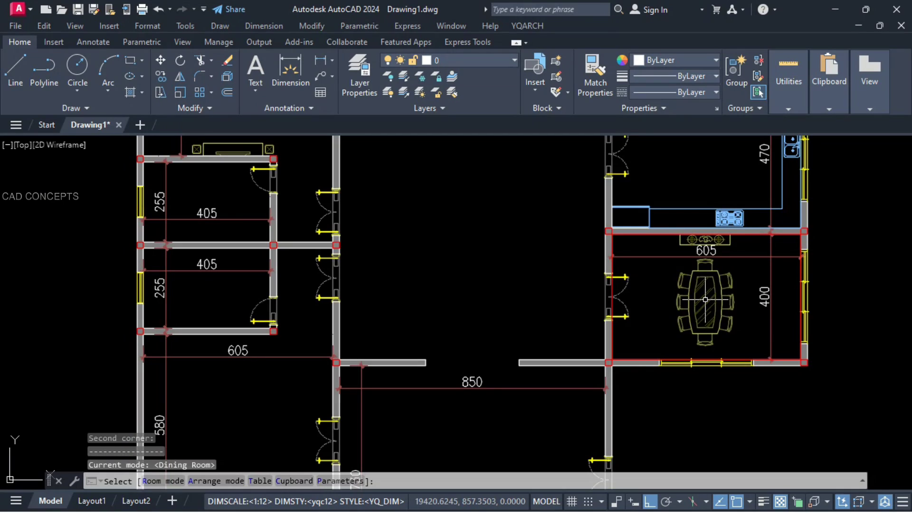
key("Tab")
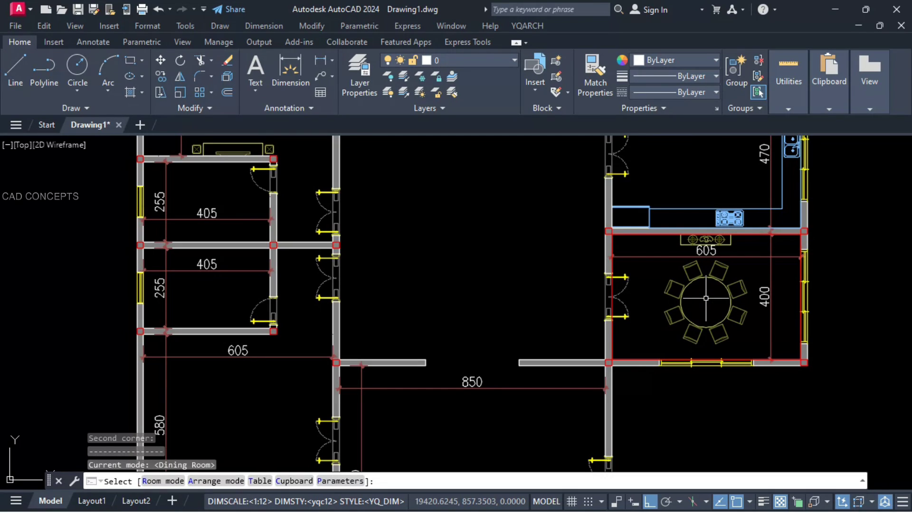
key("t")
Start a living room layout with YQArch JJ spanning opposite corners of the 605x580 room
scroll(707, 298, "up", 2)
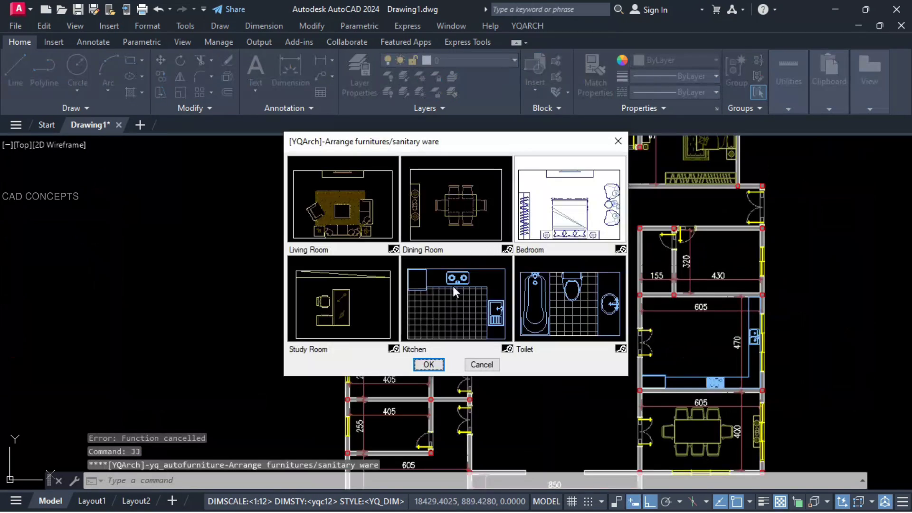
left_click(343, 311)
middle_click_drag(507, 409, 543, 191)
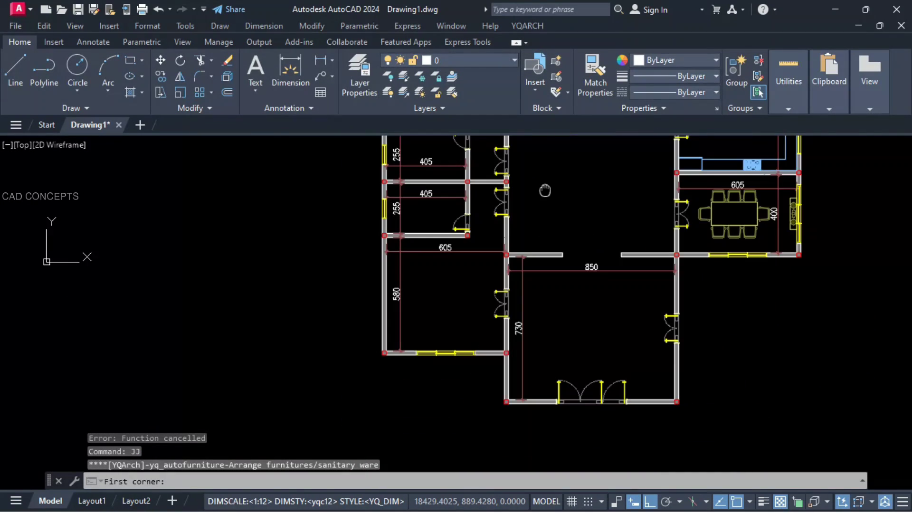
left_click(505, 352)
scroll(394, 263, "up", 2)
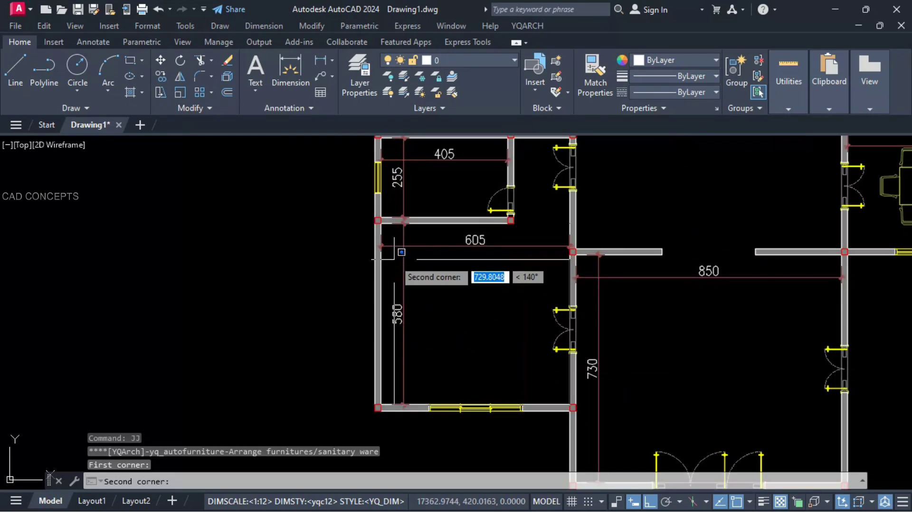
left_click(380, 222)
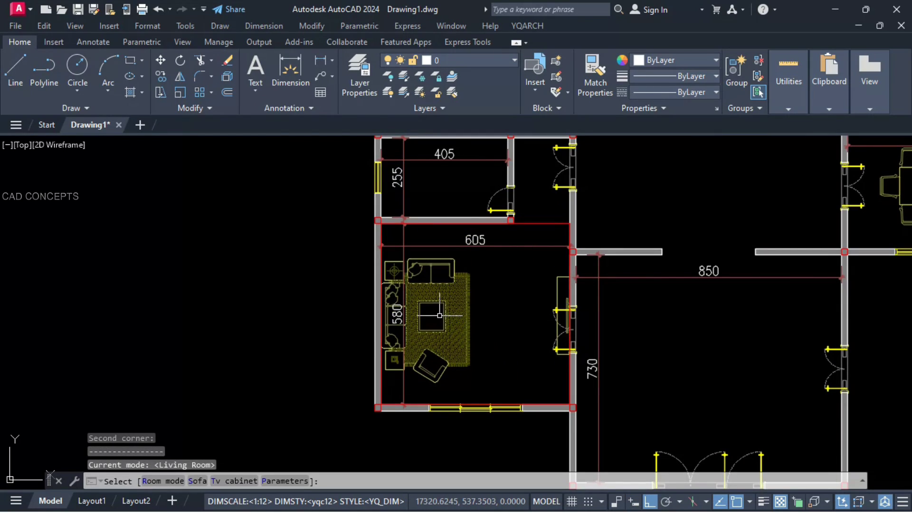
Switch the TV cabinet and sofa styles, then place the three-sided sofa set against the lower wall facing the cabinet on the upper wall
key("t")
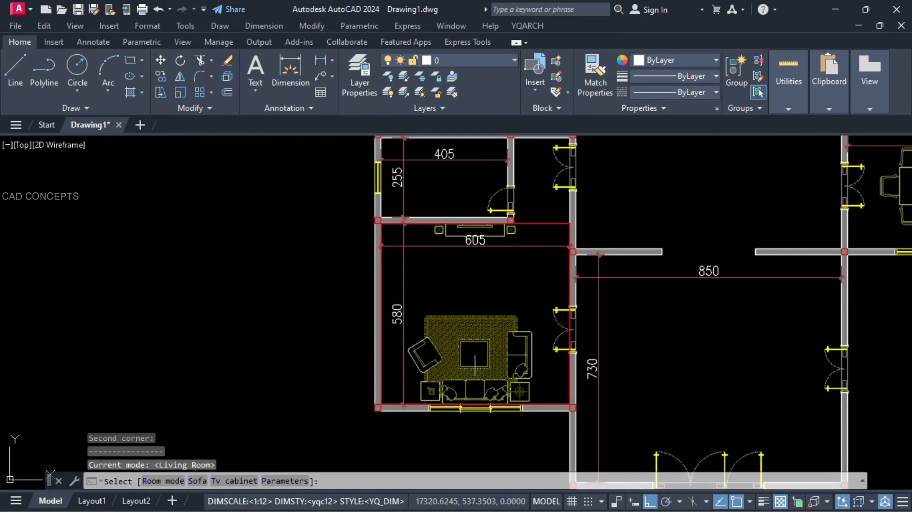
key("s")
key("s")
left_click(475, 354)
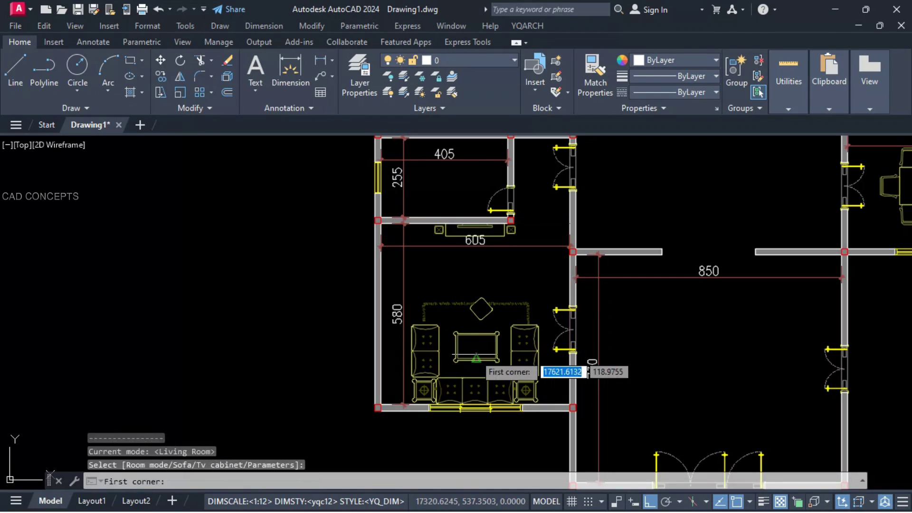
key("Escape")
Arrange a toilet layout with YQArch JJ in the 255x330 room, with bathtub, closestool and corner sink along the left wall and no floor tiling
type("JJ")
key("Return")
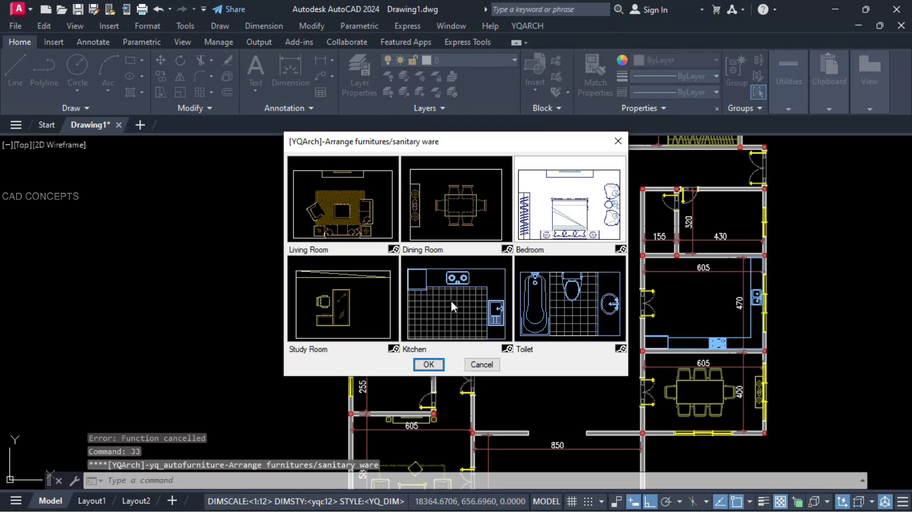
left_click(429, 364)
middle_click_drag(535, 241, 534, 396)
scroll(635, 240, "up", 5)
middle_click_drag(632, 176, 631, 233)
left_click(639, 201)
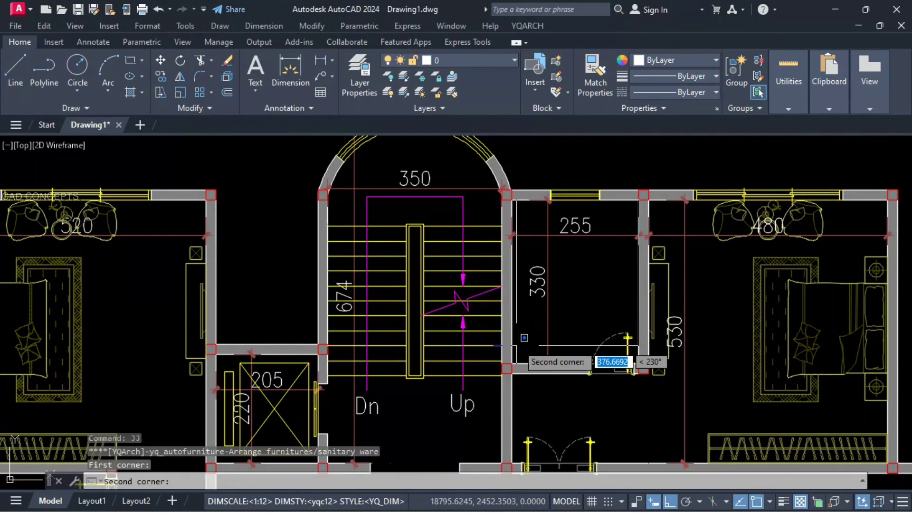
left_click(511, 367)
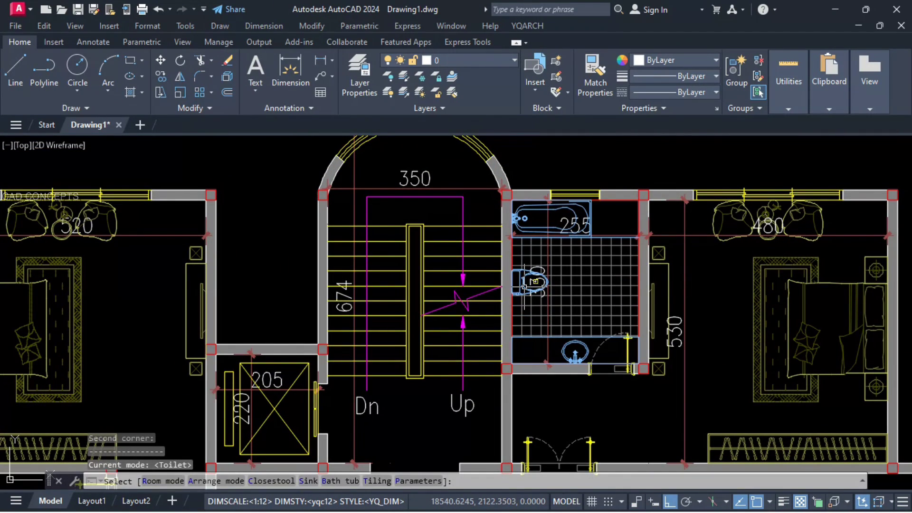
left_click(524, 286)
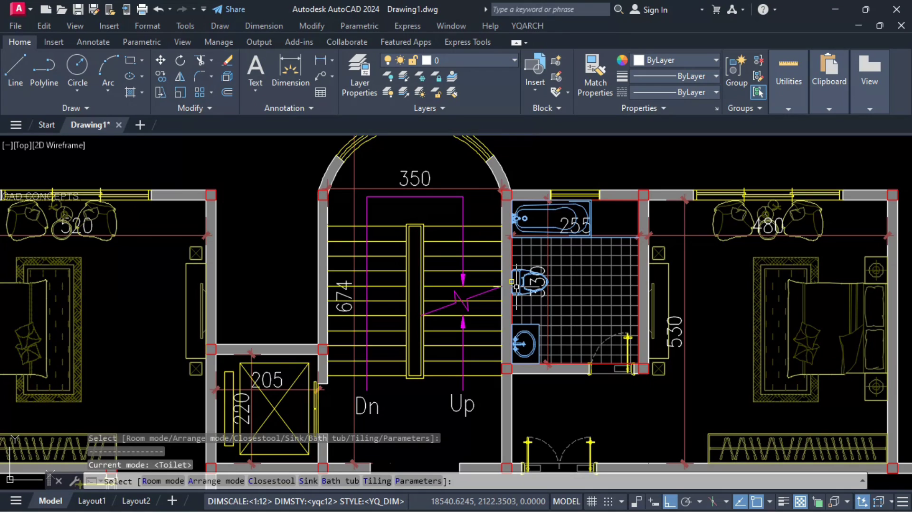
key("space")
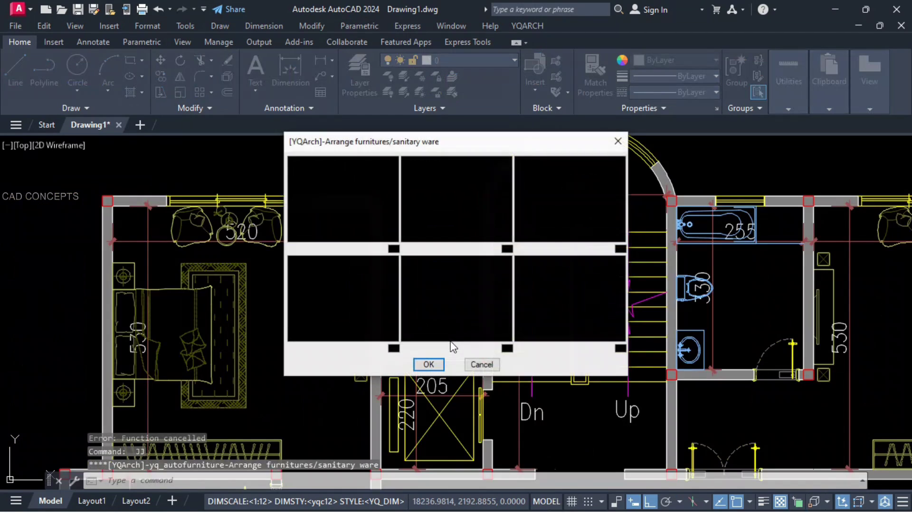
Arrange a toilet layout in the upper 405x255 room, with the bathtub on the left wall, closestool on the lower wall and sink in the lower-right corner
left_click(536, 233)
left_click(464, 311)
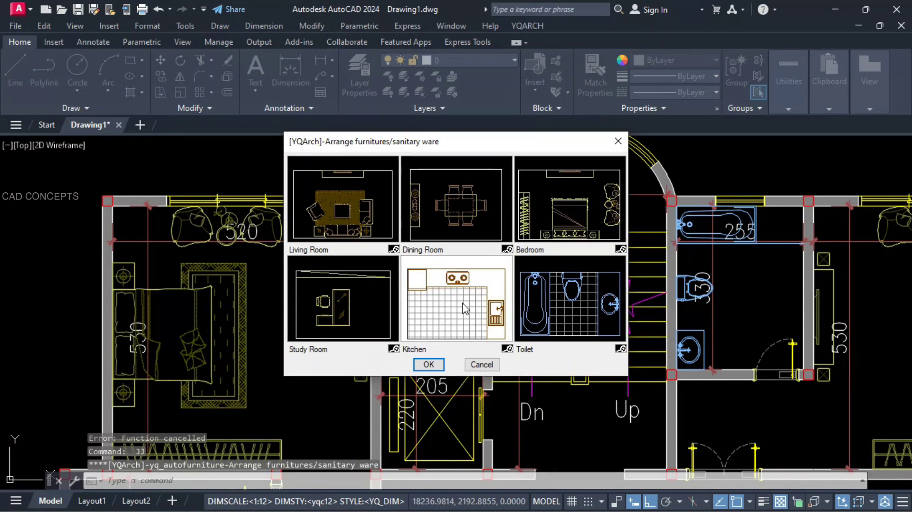
key("Escape")
key("Escape")
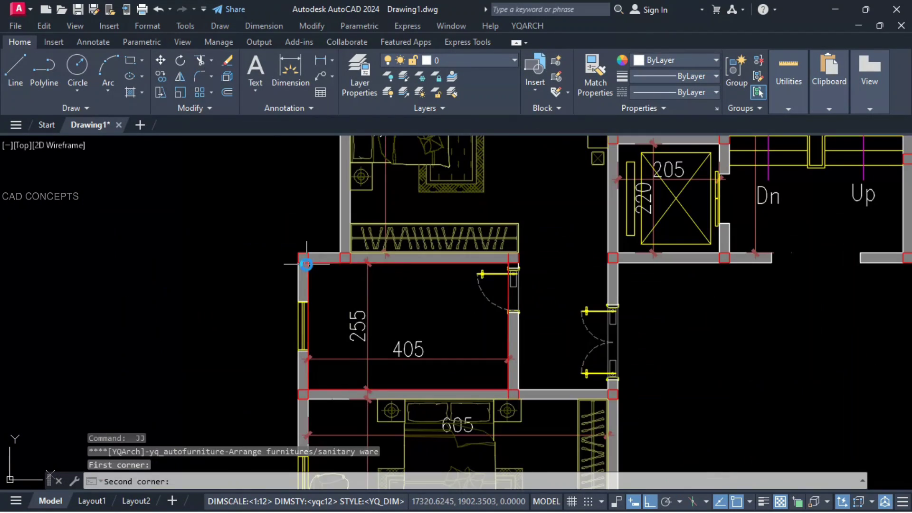
left_click(509, 388)
left_click(409, 372)
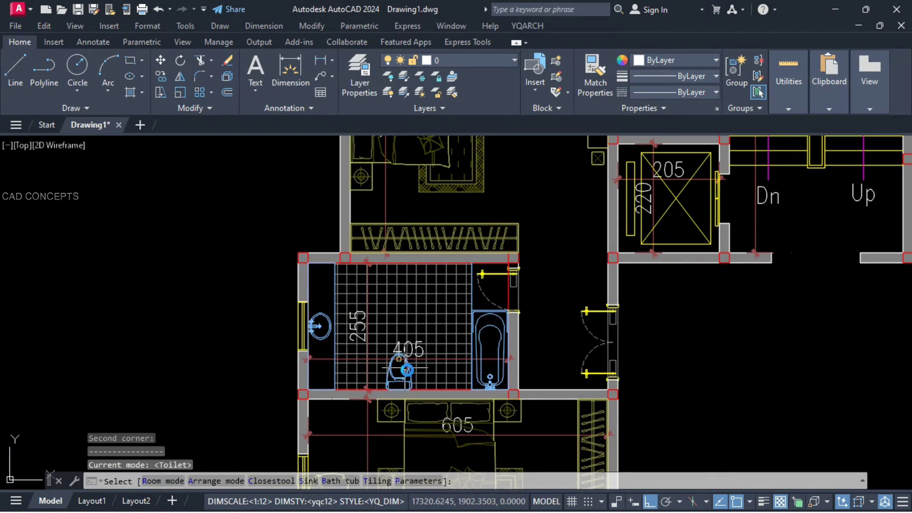
left_click(410, 372)
left_click(411, 373)
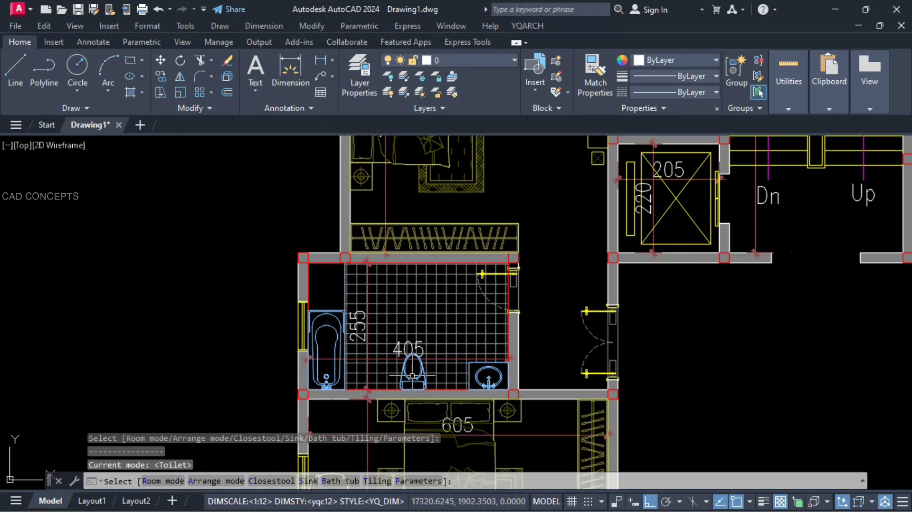
key("space")
key("Escape")
Arrange a tiled toilet layout with YQArch JJ in the middle 405x255 room, with bathtub at left, closestool on the lower wall and sink in the lower-right corner
middle_click_drag(440, 420, 508, 206)
scroll(507, 207, "down", 2)
middle_click_drag(512, 454, 507, 368)
type("JJ")
key("space")
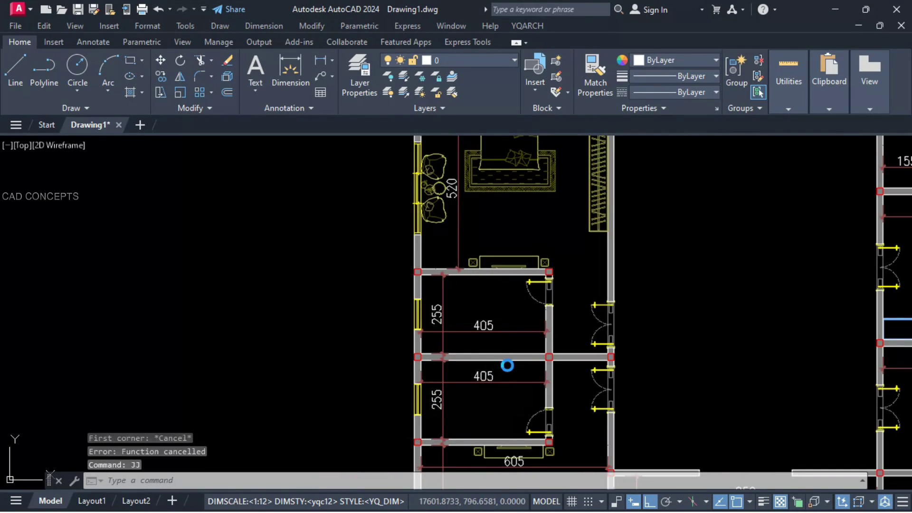
double_click(546, 319)
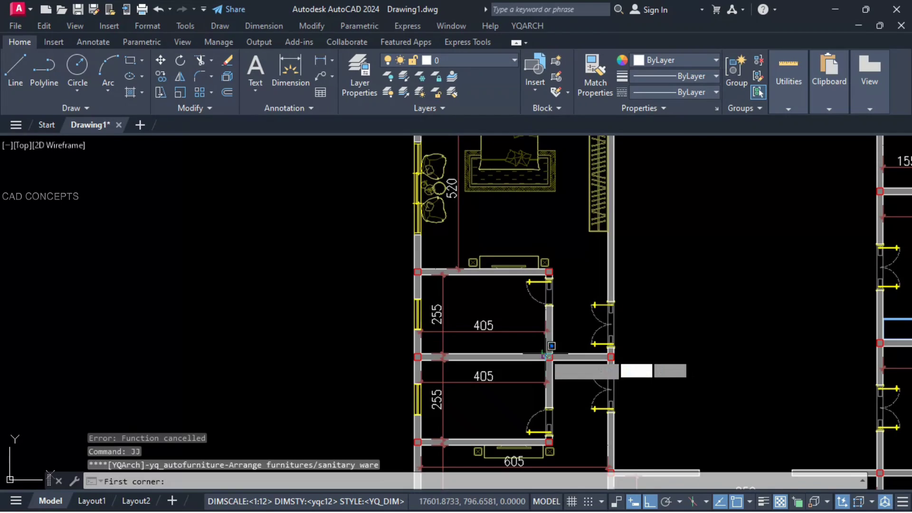
left_click(549, 357)
left_click(418, 274)
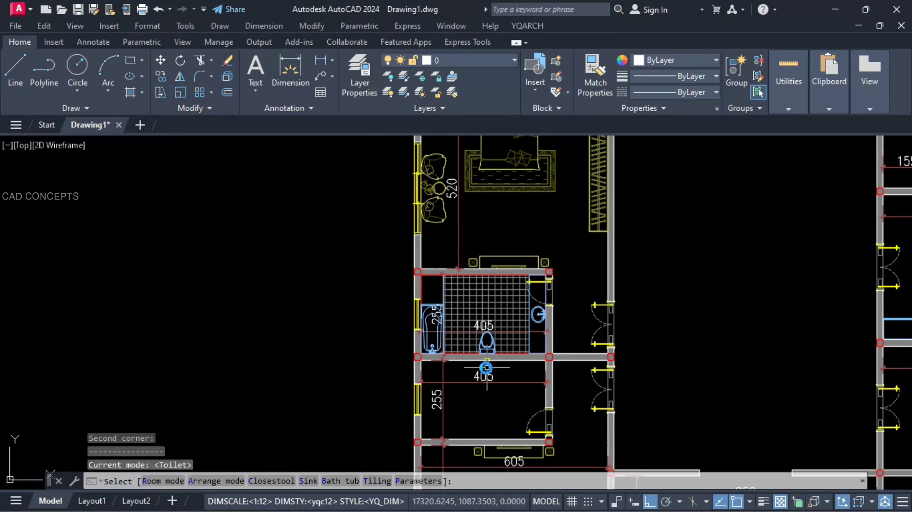
key("Escape")
Arrange a tiled toilet layout in the lower 405x255 room, with bathtub at left, closestool on the upper wall and sink in the upper-right corner
key("space")
left_click(546, 361)
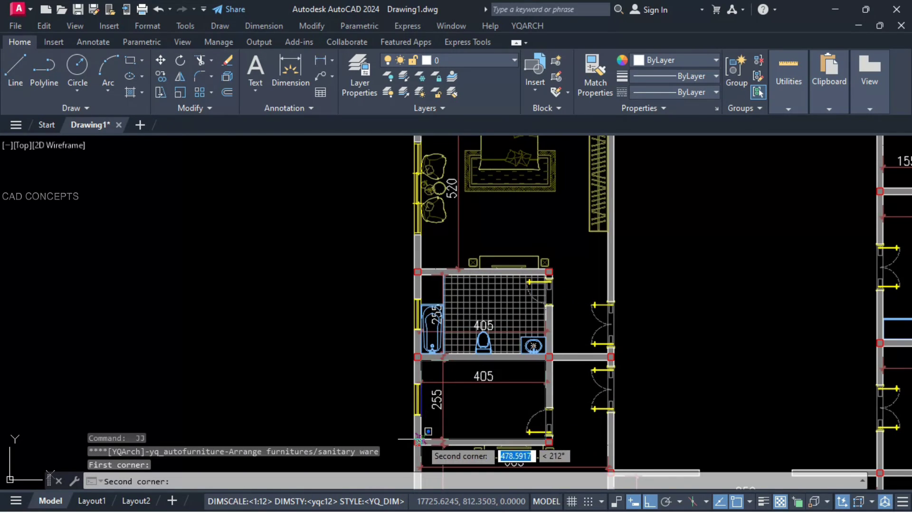
left_click(421, 439)
scroll(474, 459, "up", 2)
middle_click_drag(475, 459, 483, 358)
left_click(492, 205)
key("Escape")
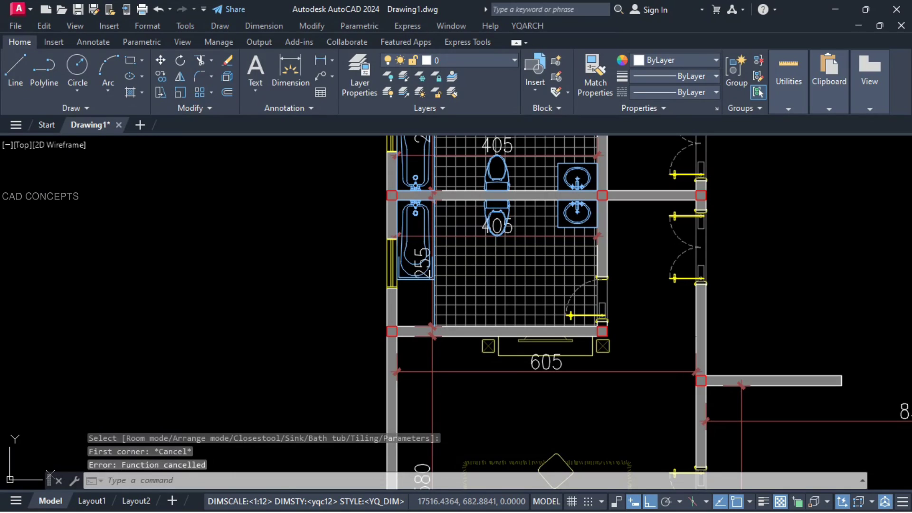
Erase the floor tiling from the three 405x255 toilets, keeping their sanitary fixtures
left_click(538, 206)
left_click(537, 161)
left_click(527, 286)
type("e")
key("Return")
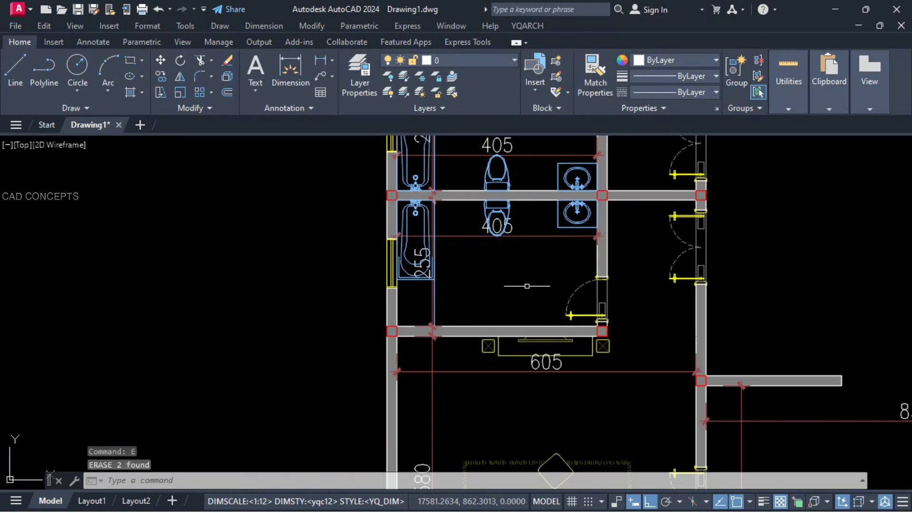
scroll(504, 302, "down", 6)
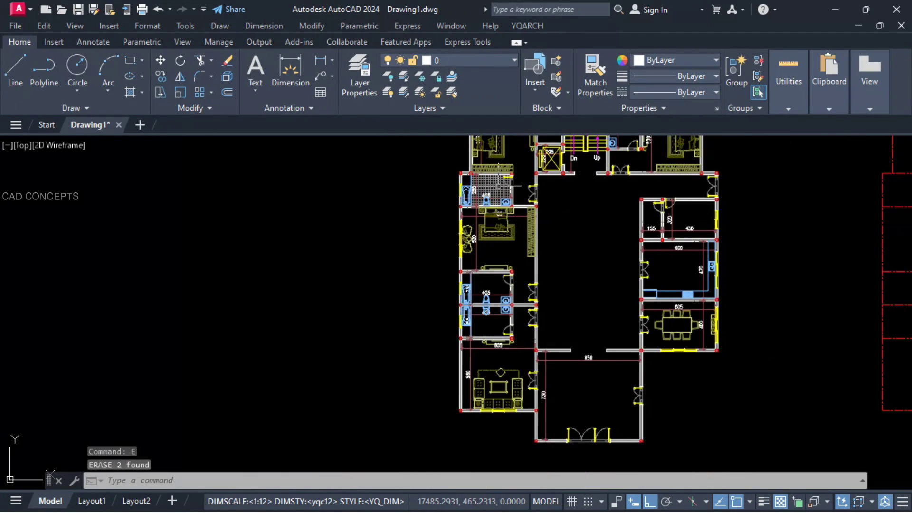
Arrange a tiled toilet with YQArch JJ in the 155x320 room, with sink in the upper-left corner, closestool on the left wall and bathtub along the lower wall
type("jj")
key("Return")
left_click(570, 304)
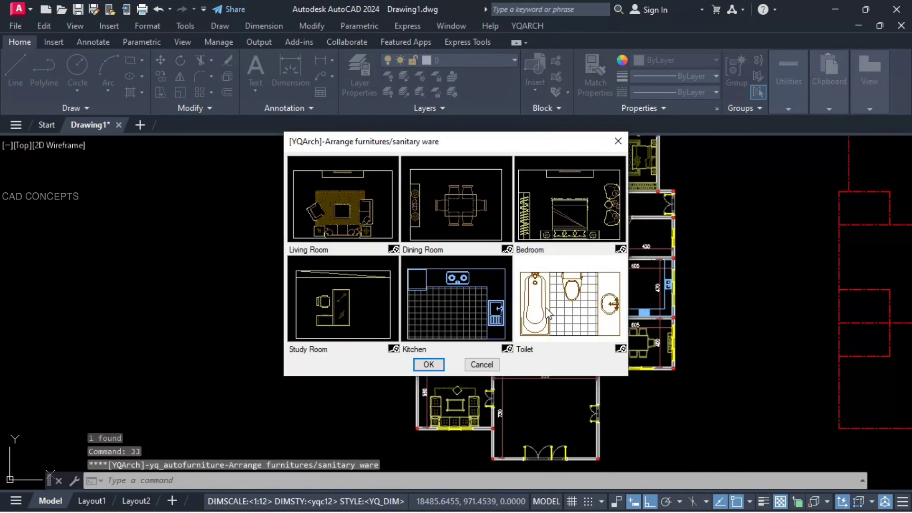
left_click(428, 365)
scroll(606, 226, "up", 5)
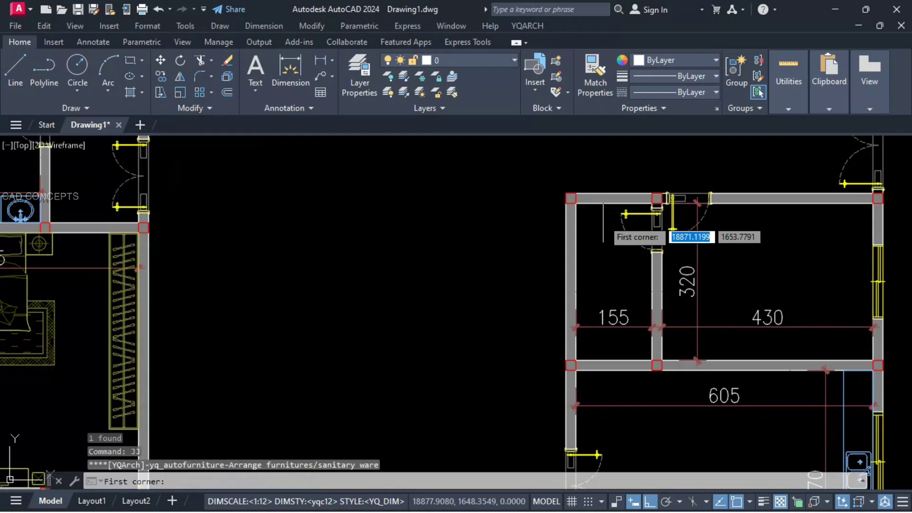
left_click(576, 202)
left_click(652, 359)
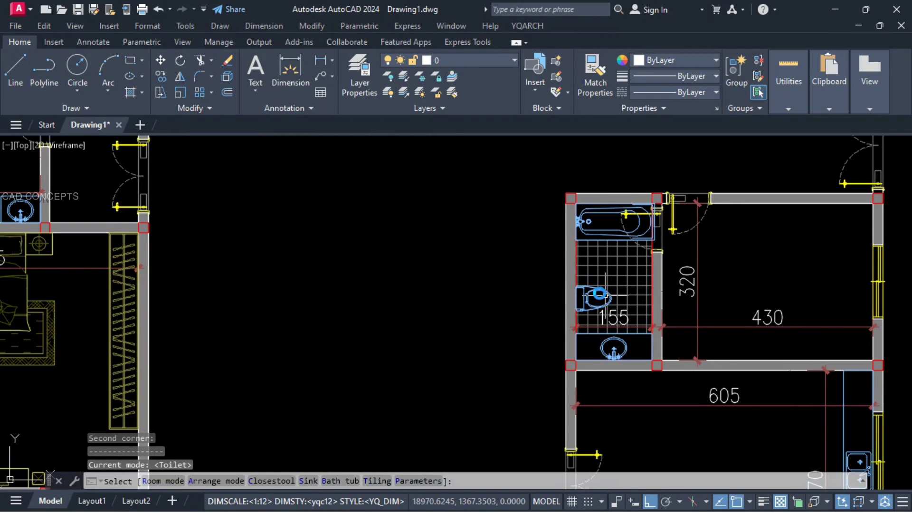
key("b")
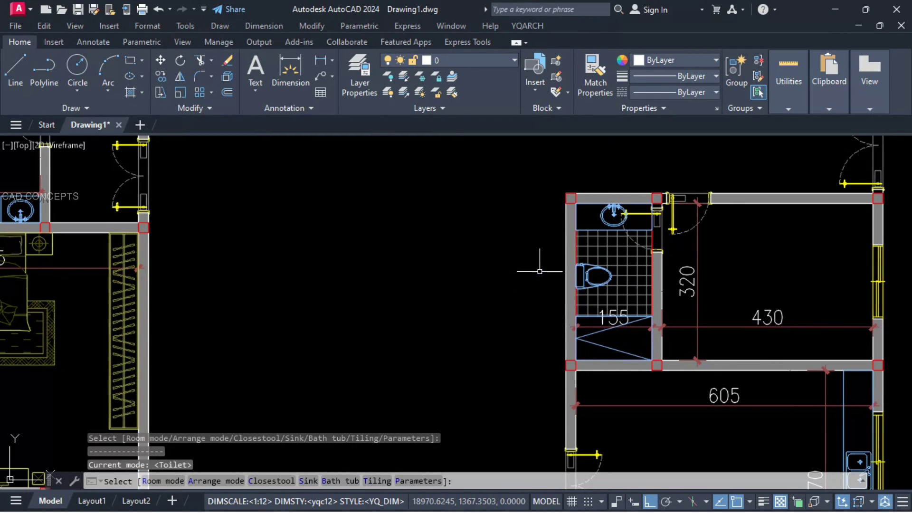
key("Return")
key("Return")
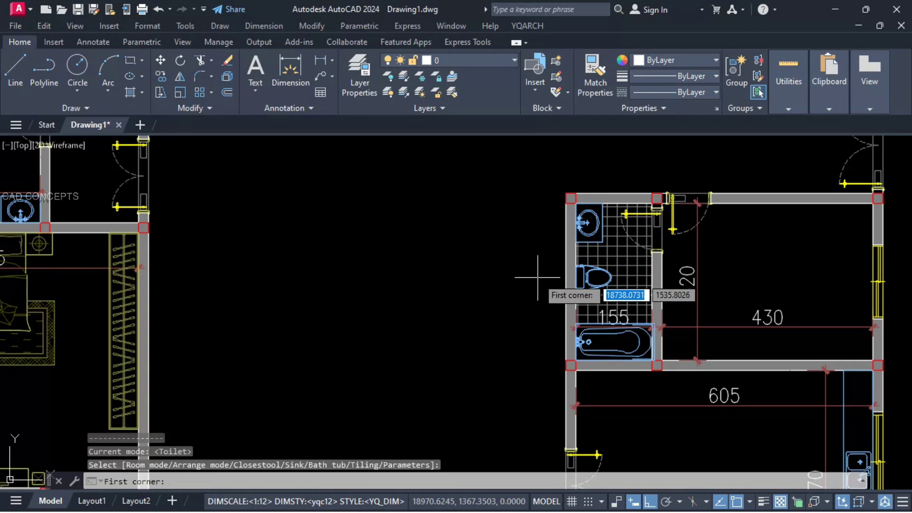
key("Escape")
Arrange a bedroom layout with YQArch JJ in the 430x320 room, with the bed against the lower wall and the wardrobe along the left wall
scroll(489, 280, "down", 3)
scroll(578, 287, "up", 2)
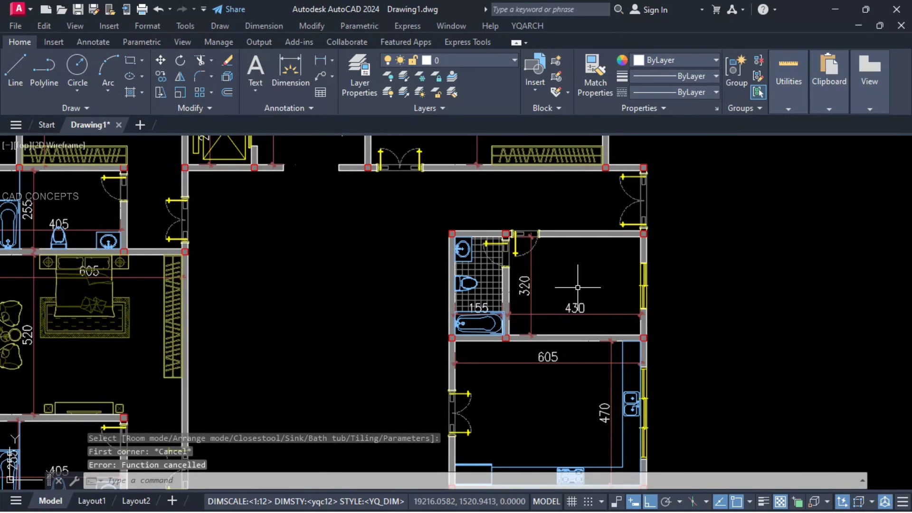
type("jj")
key("Return")
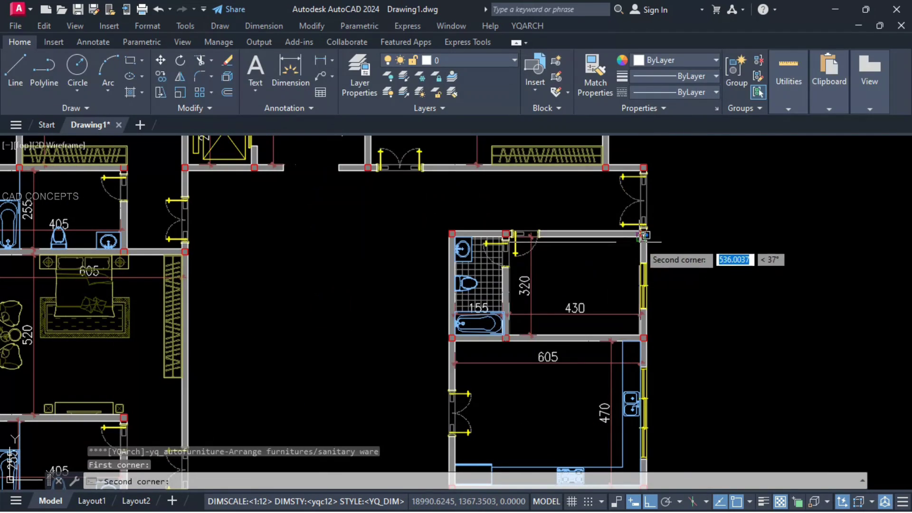
left_click(643, 236)
key("Return")
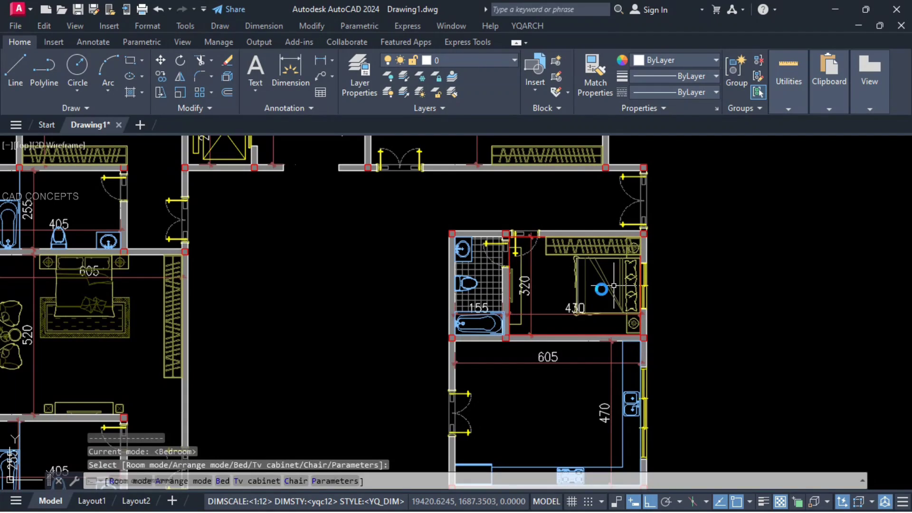
key("Return")
key("Escape")
scroll(601, 288, "down", 4)
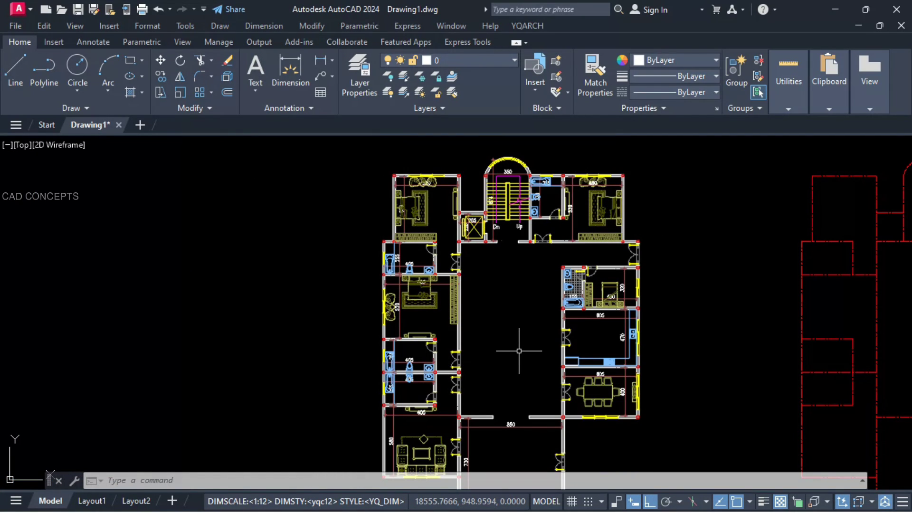
Draw a rectangle over the 850-wide central hall, from its lower-right inner corner to its upper-left inner corner
type("rec")
key("Return")
scroll(553, 420, "up", 6)
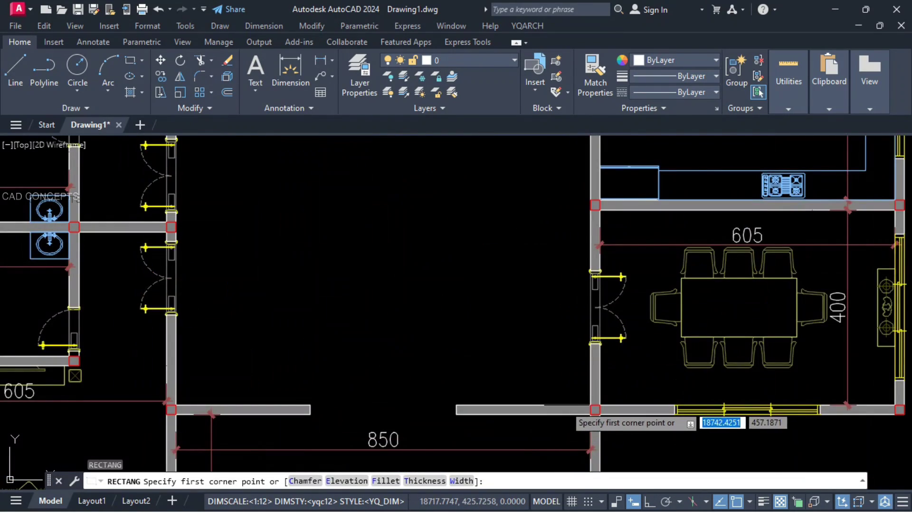
left_click(581, 423)
scroll(582, 423, "down", 4)
scroll(428, 142, "up", 2)
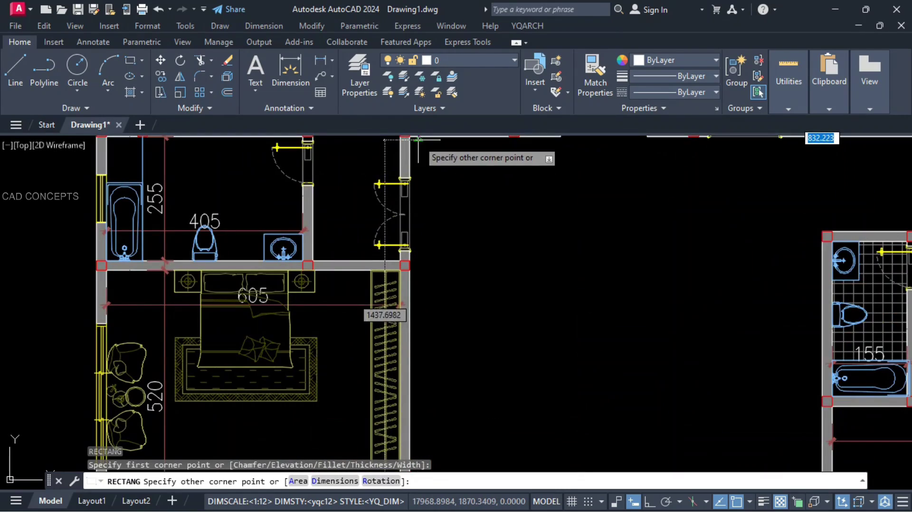
left_click(418, 146)
scroll(409, 198, "down", 2)
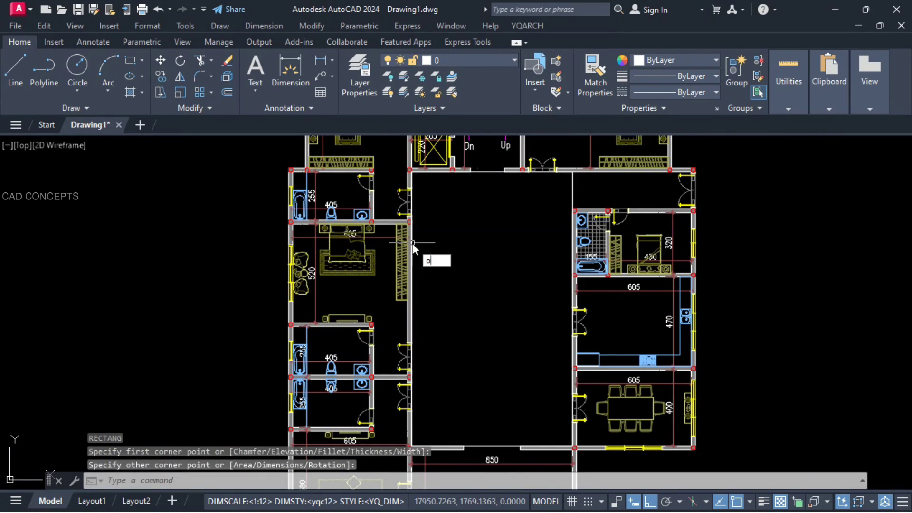
Offset the hall rectangle by 180 and keep only the inner copy, erasing the original and the outer one
type("o")
key("Return")
type("180")
key("Return")
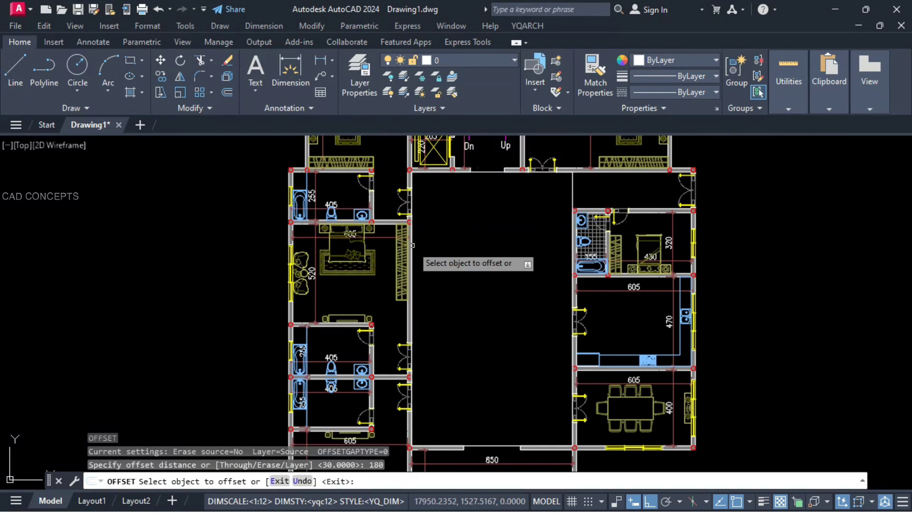
left_click(412, 243)
left_click(366, 250)
left_click(412, 265)
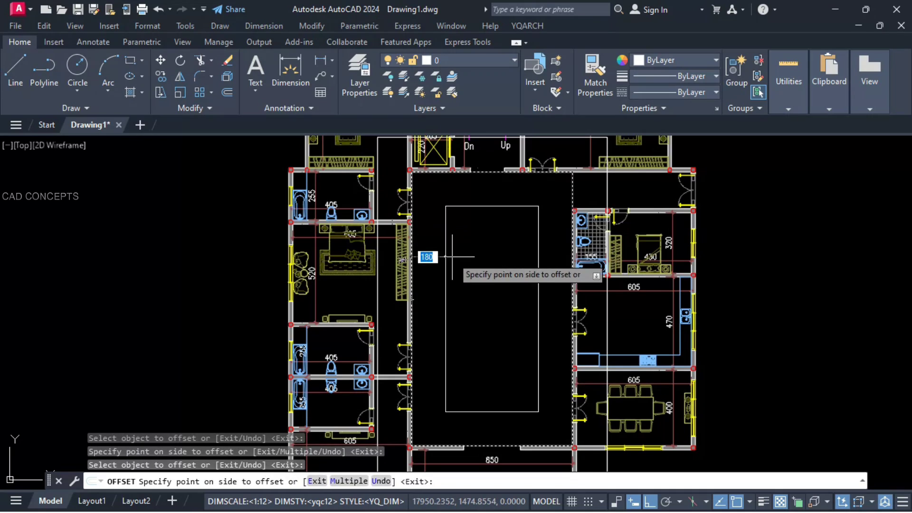
left_click(428, 259)
key("Escape")
left_click(414, 266)
key("Escape")
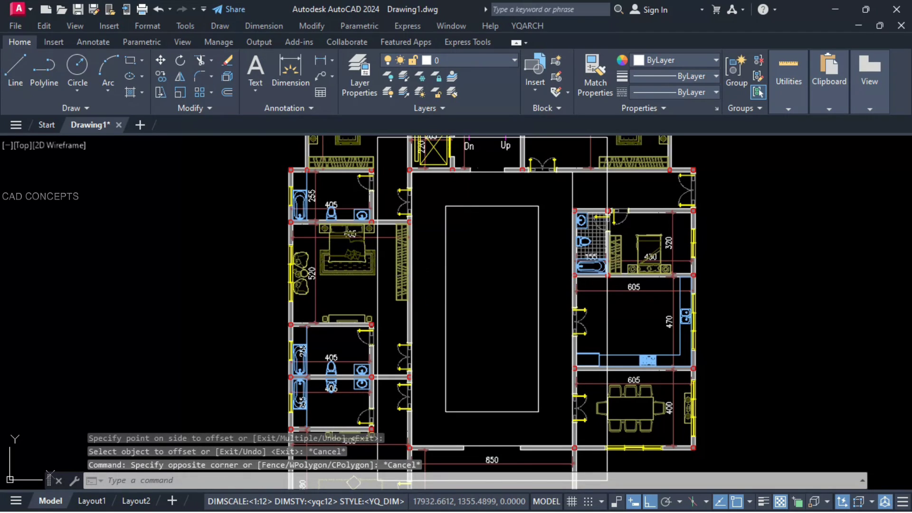
left_click(412, 273)
Assign the HIDDEN linetype to the inner hall rectangle and adjust its dashes with the YQArch XX linetype command
left_click(703, 78)
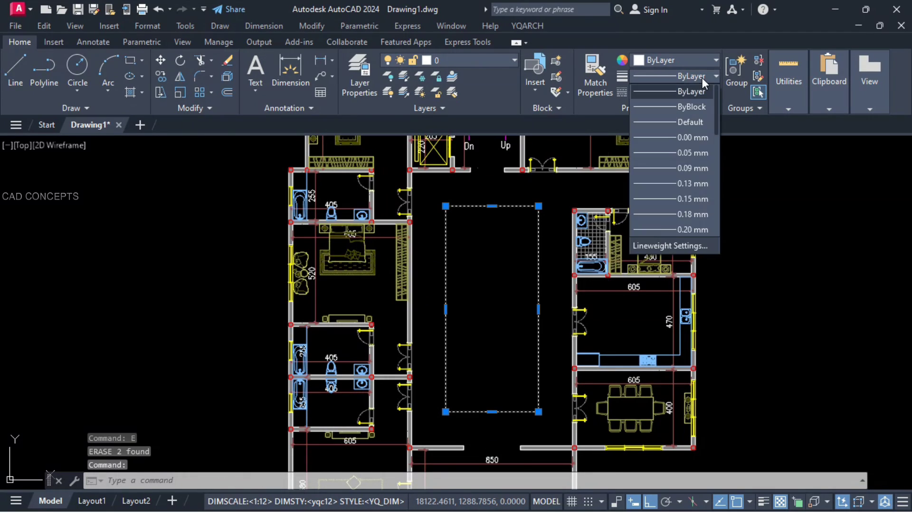
left_click(703, 79)
left_click(702, 93)
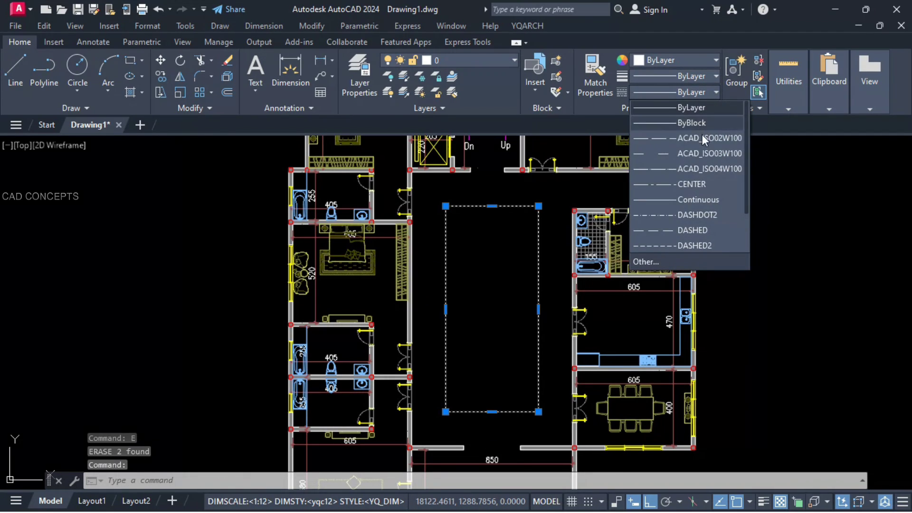
scroll(694, 241, "down", 1)
left_click(694, 240)
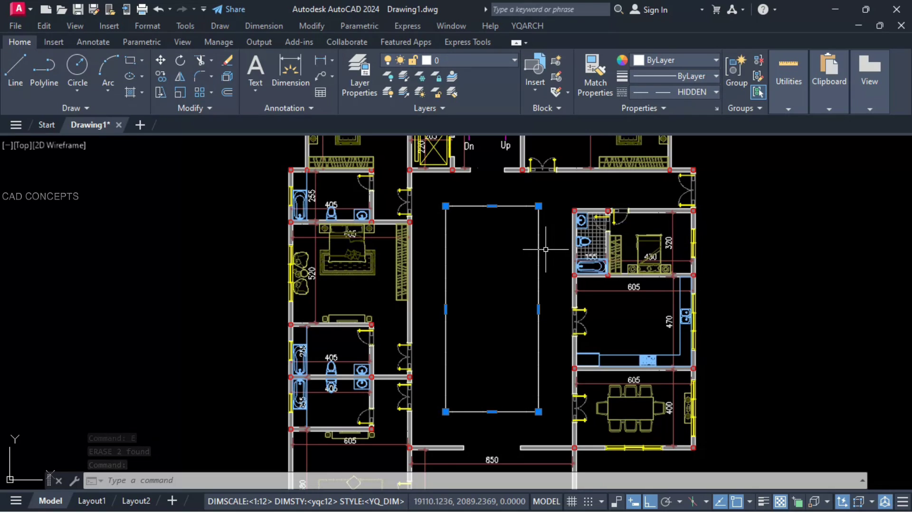
type("xx")
key("Return")
left_click(520, 285)
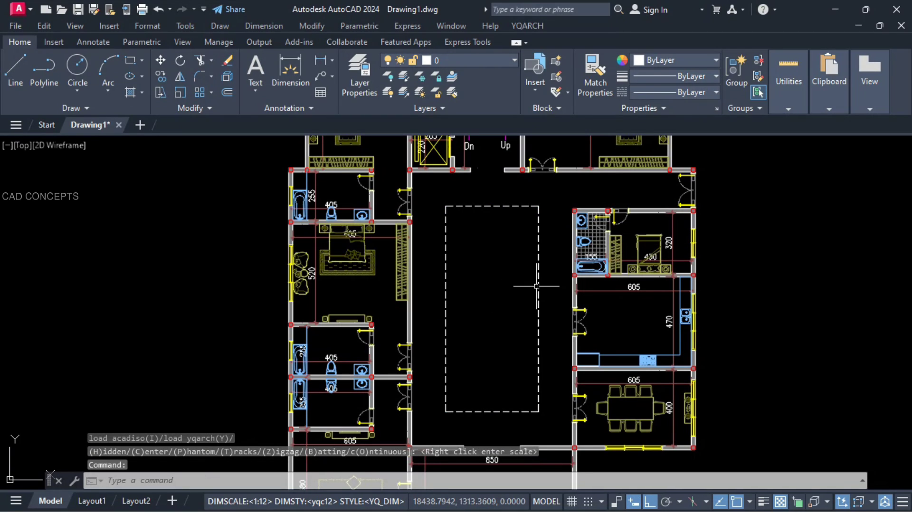
Offset the dashed hall rectangle 5 inward to make a double outline
type("o")
key("Return")
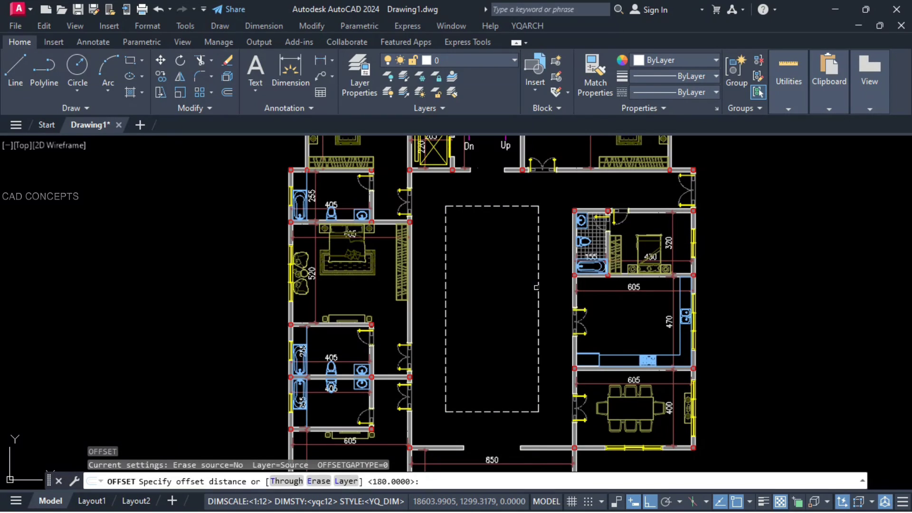
type("5")
key("Return")
left_click(538, 292)
left_click(492, 308)
key("Return")
Offset the dashed double outline another 35 inward to form the inner border of the hall design
scroll(536, 342, "up", 6)
key("Return")
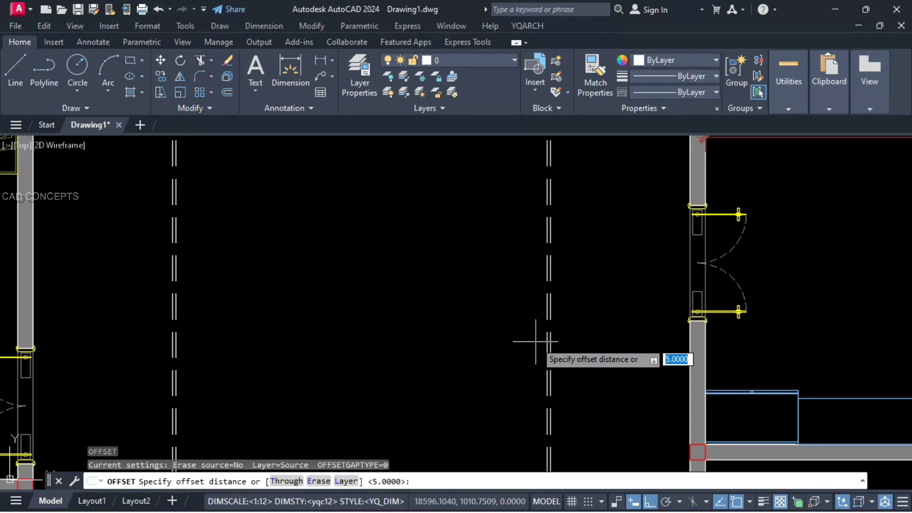
type("35")
key("Return")
left_click(548, 341)
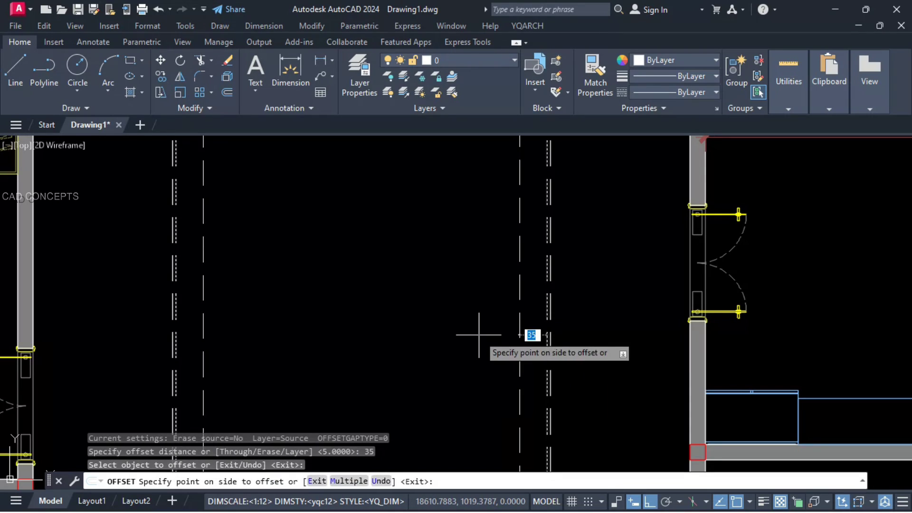
left_click(490, 330)
key("Return")
Offset the innermost dashed rectangle 5 inward, taking the distance from the gap of the outer pair
key("Return")
left_click(548, 302)
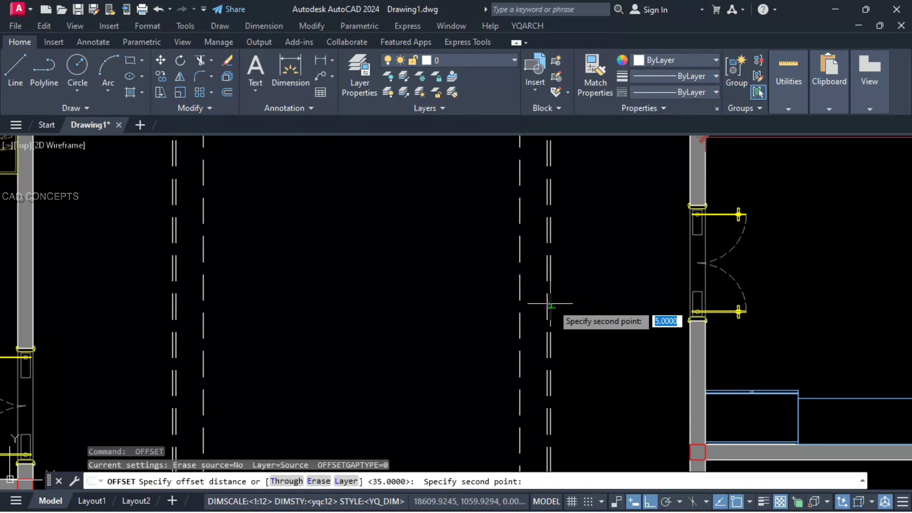
left_click(520, 316)
left_click(519, 321)
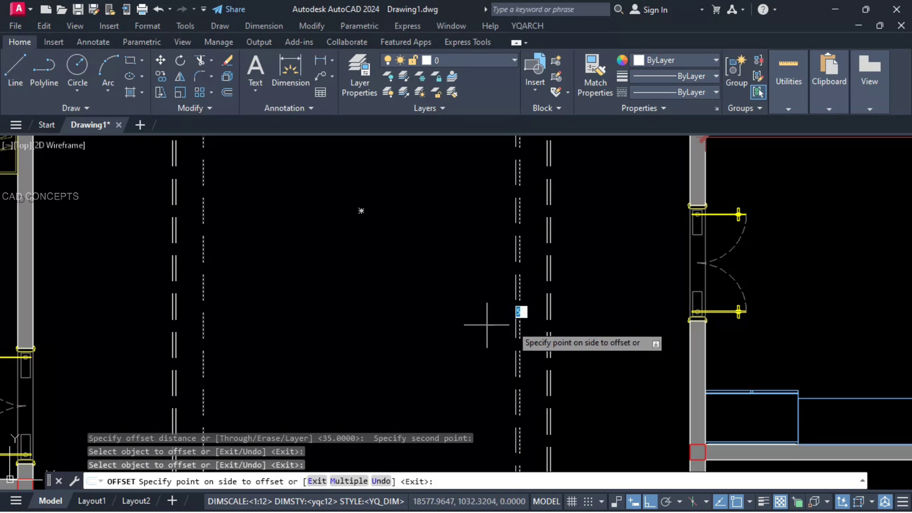
key("Escape")
key("Escape")
scroll(532, 276, "down", 6)
middle_click_drag(501, 281, 513, 306)
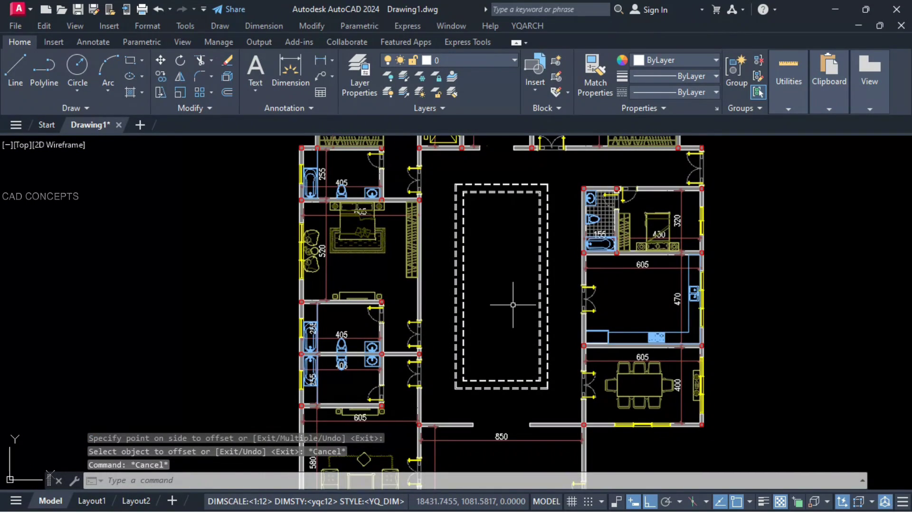
Draw a diagonal construction line across the innermost dashed rectangle, from its lower-left to its upper-right corner
type("l")
key("Return")
left_click(464, 380)
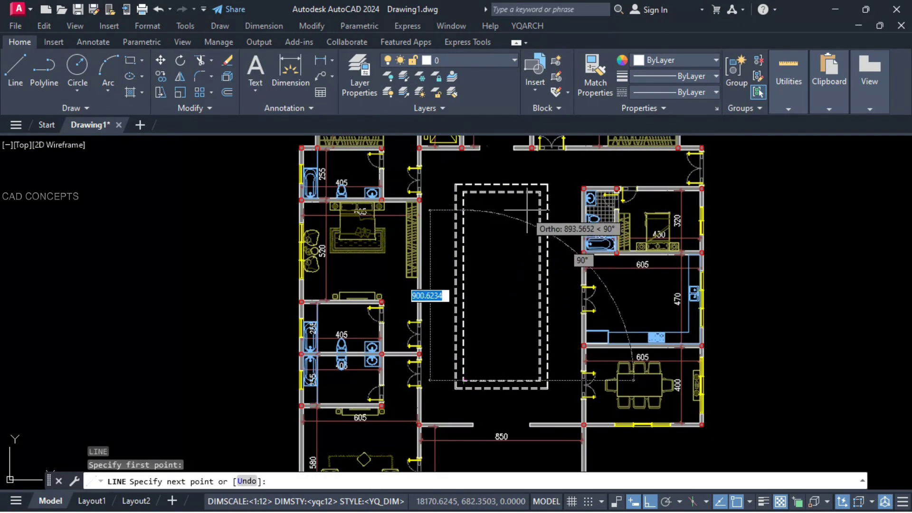
left_click(539, 193)
key("Escape")
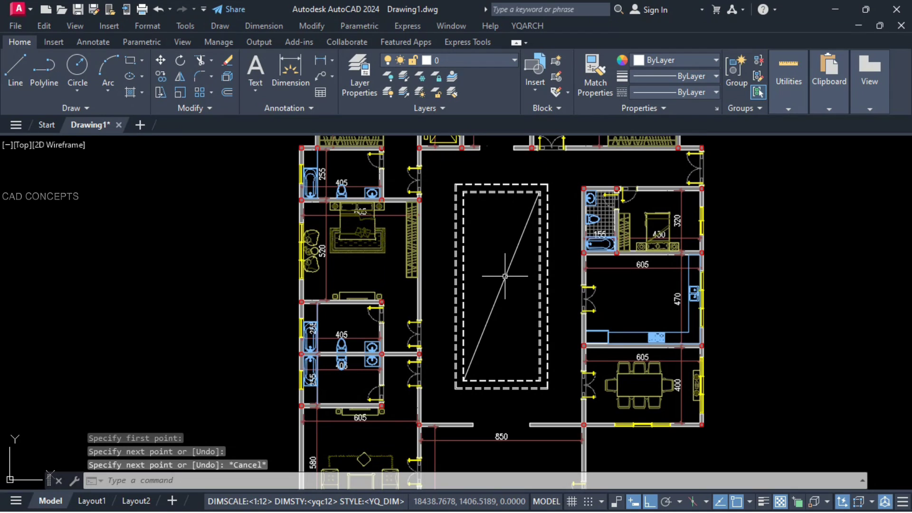
Draw a circle of radius 200 centered on the diagonal's midpoint and erase the diagonal line
type("c")
key("Return")
left_click(501, 286)
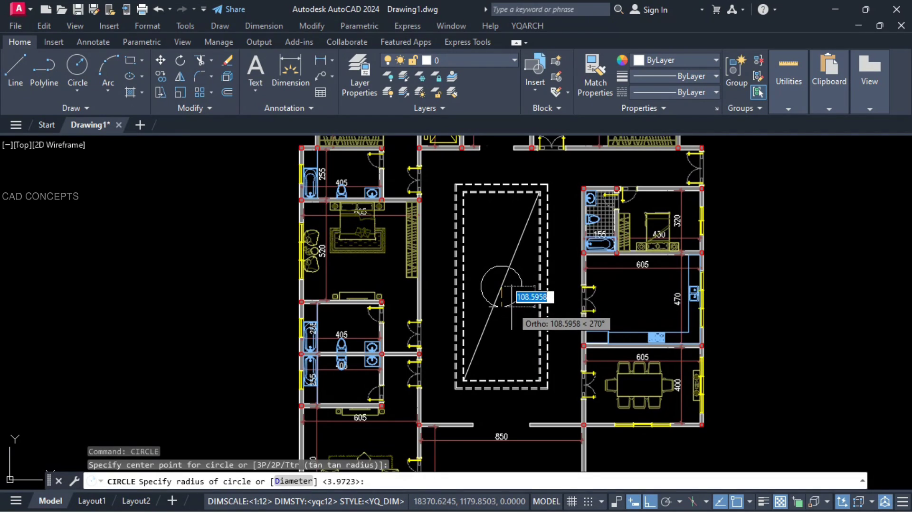
scroll(537, 288, "up", 2)
left_click(540, 285)
left_click(477, 287)
type("e")
key("Return")
Offset the hall's central circle 5 inward to form a double ring
scroll(534, 264, "up", 6)
type("o")
key("Return")
left_click(562, 233)
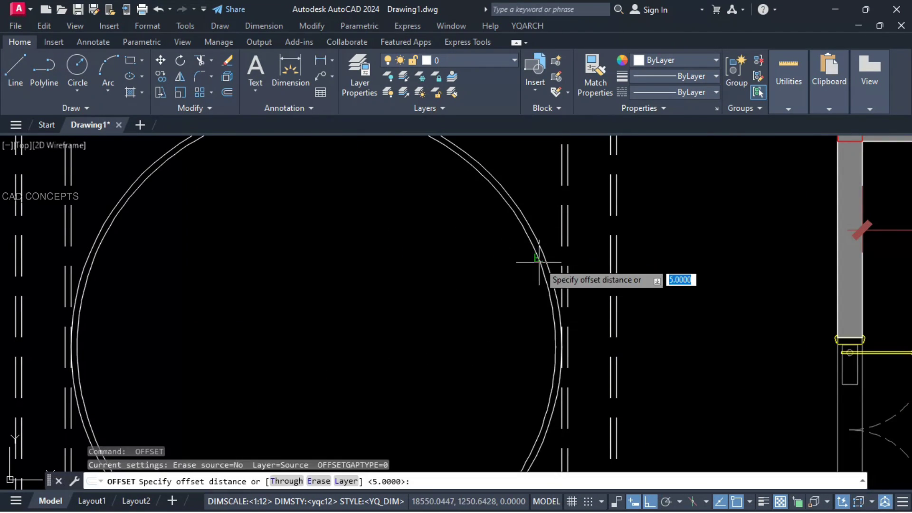
Draw a small circle centered inside the hall's large double ring
scroll(540, 285, "down", 4)
type("c")
key("Return")
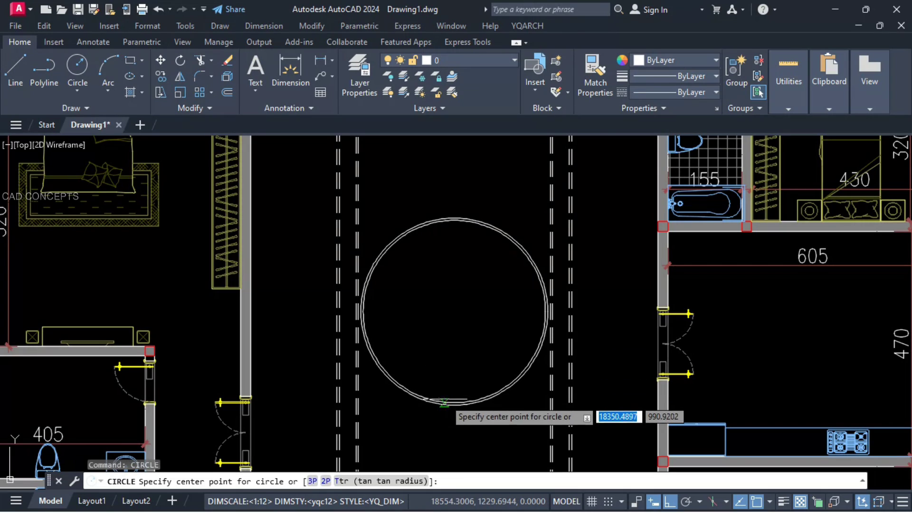
scroll(454, 311, "up", 2)
left_click(454, 311)
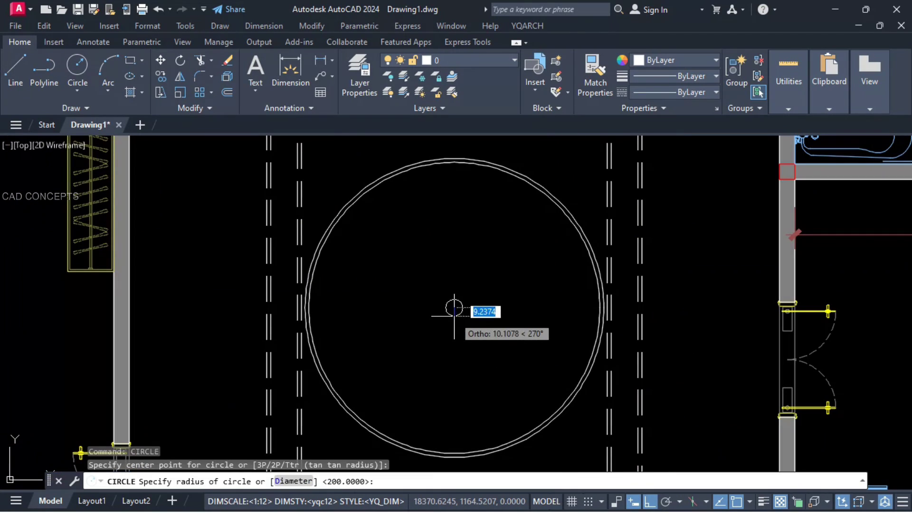
left_click(454, 321)
Offset the small central circle 5 outward
key("Return")
scroll(456, 322, "up", 5)
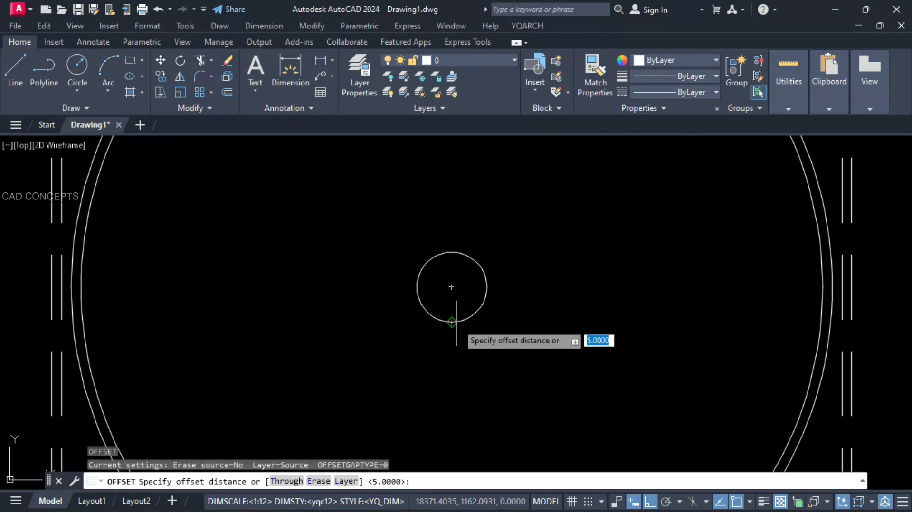
key("Return")
left_click(460, 320)
left_click(459, 332)
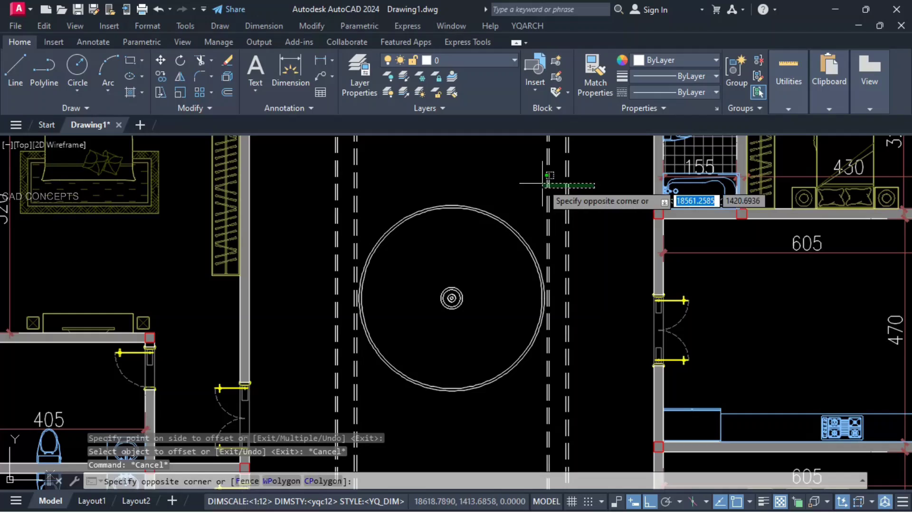
Color the hall's dashed rectangles orange (242,103,34) and its circles dark red
left_click(531, 182)
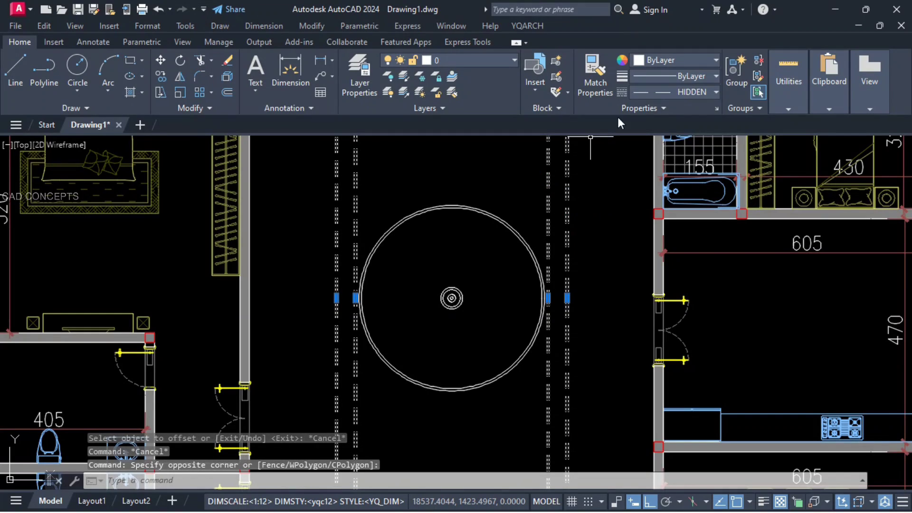
left_click(676, 61)
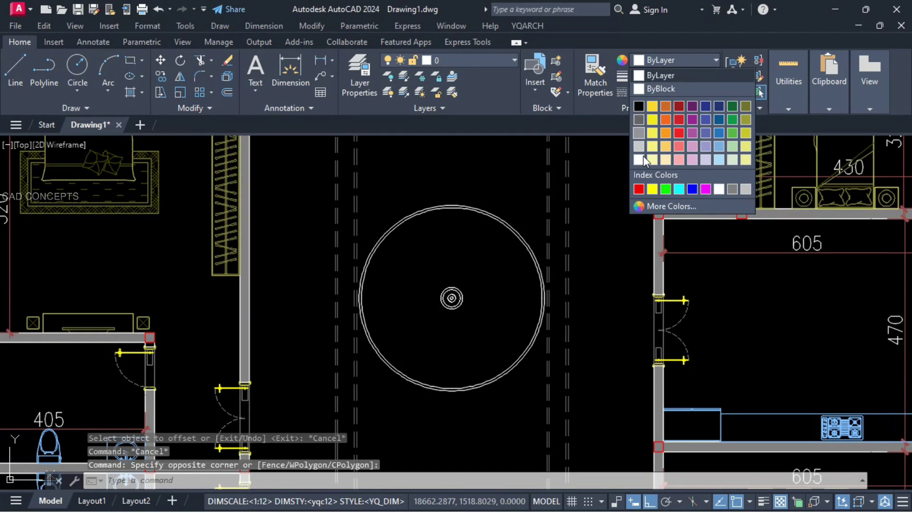
left_click(524, 201)
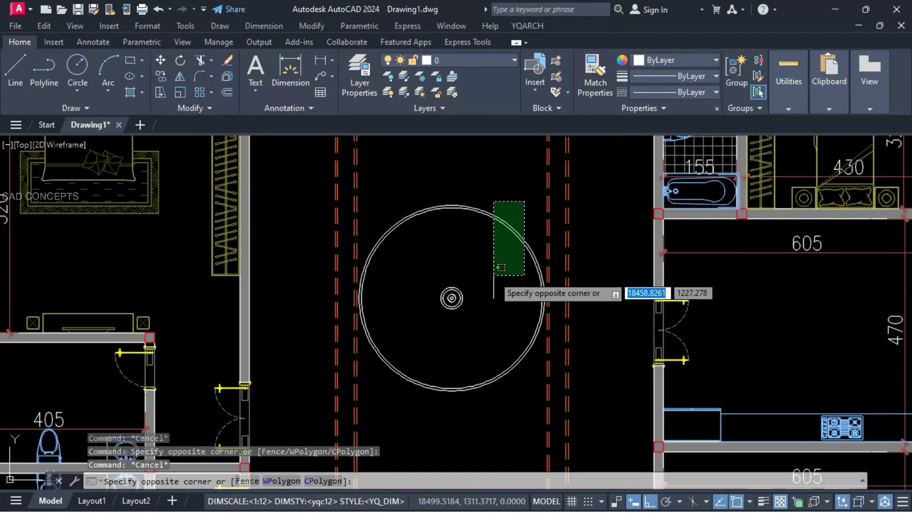
left_click(478, 292)
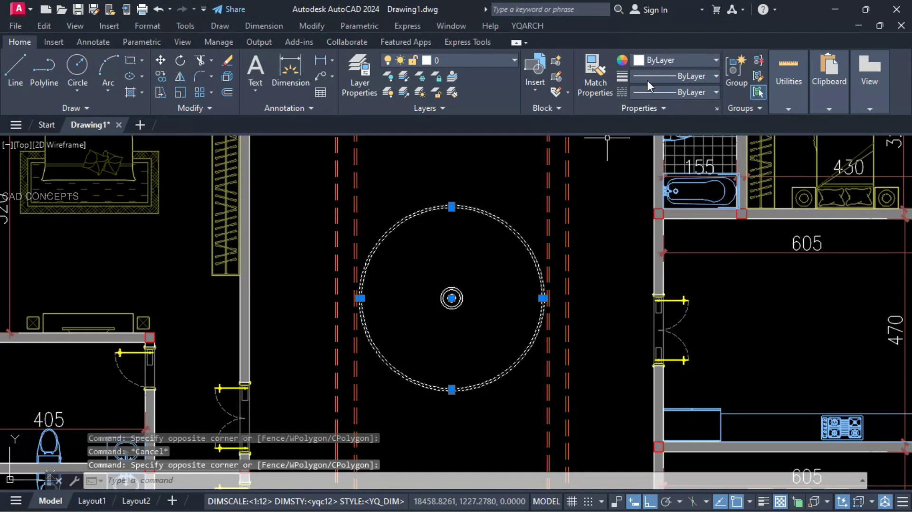
left_click(663, 61)
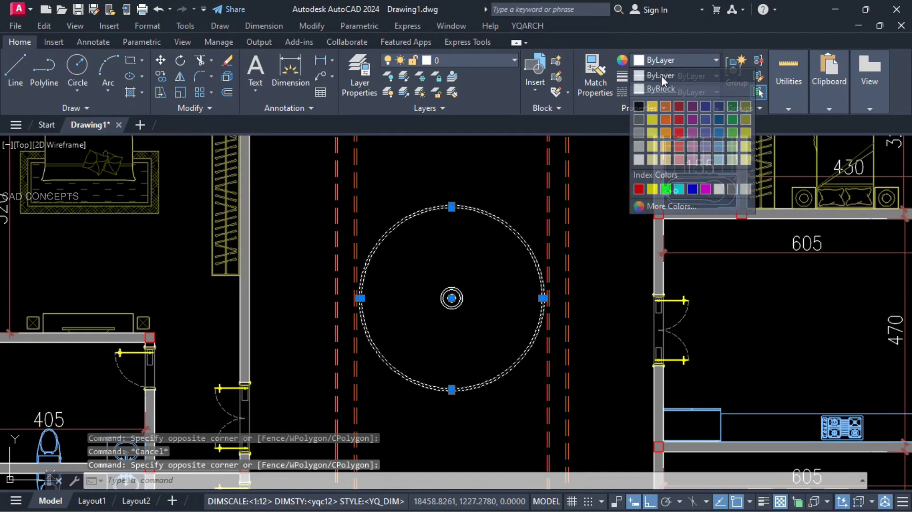
left_click(680, 108)
Create a polar array of 45 radial lines around the common center of the hall's circles
type("arraypolar")
key("Return")
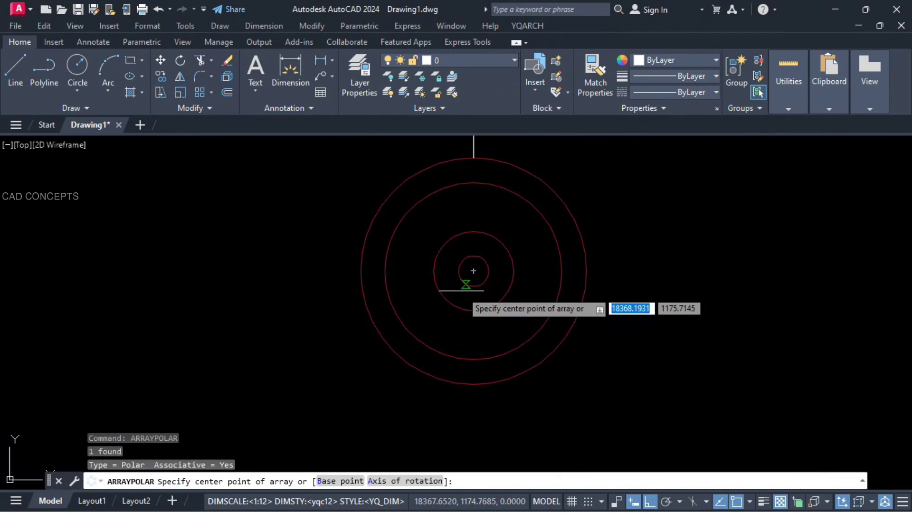
left_click(473, 270)
type("i")
key("Return")
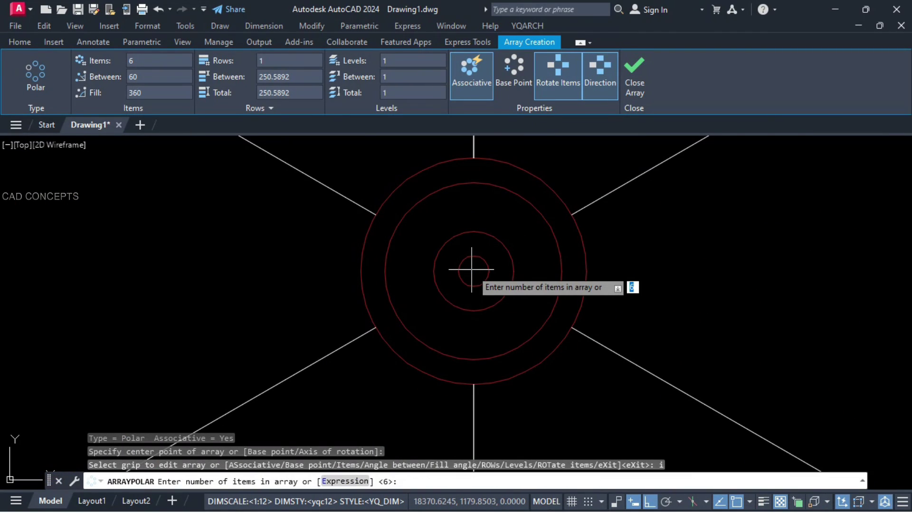
type("45")
key("Return")
key("Return")
scroll(480, 290, "down", 8)
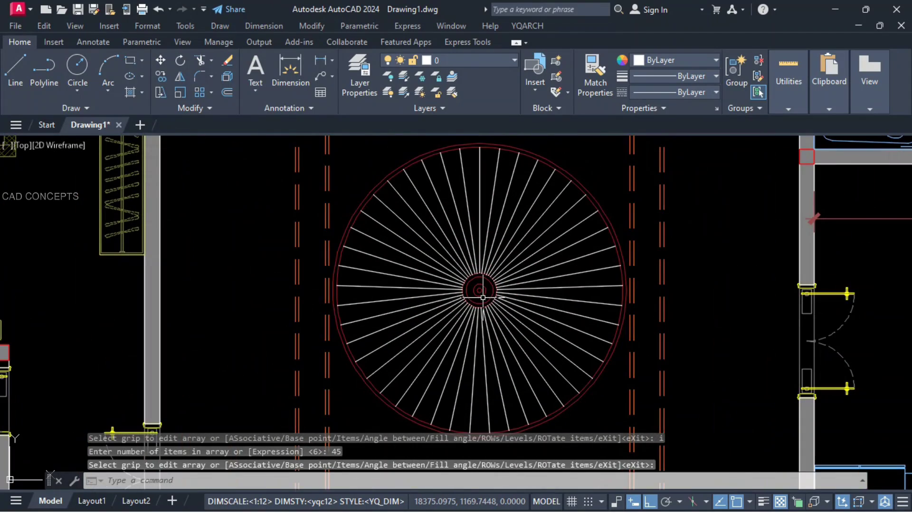
Explode the radial array into separate lines and color them dark red like the circles
left_click(592, 211)
type("x")
key("Return")
left_click(598, 210)
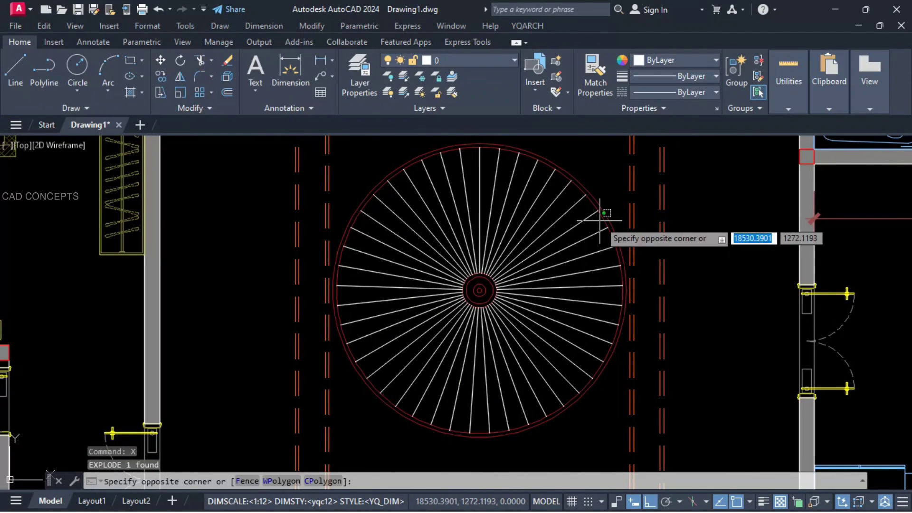
key("Escape")
scroll(536, 316, "down", 8)
key("Escape")
key("Escape")
key("Escape")
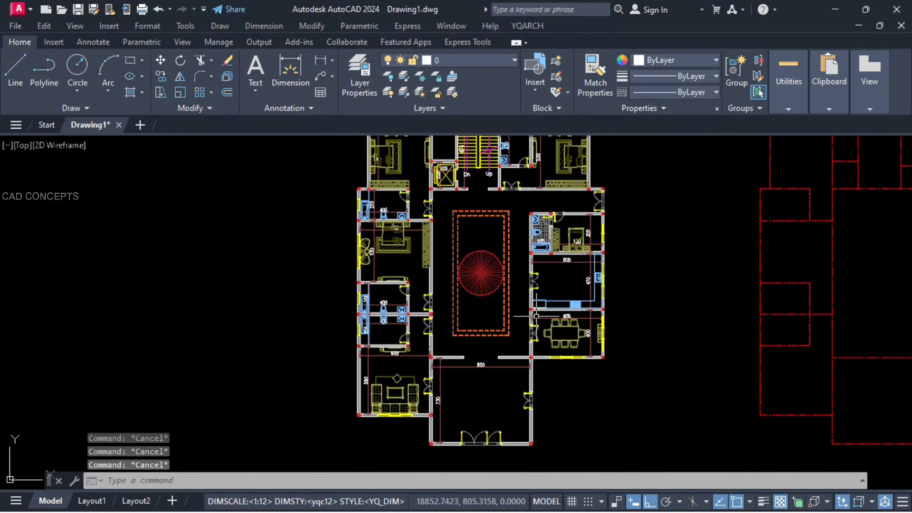
Draw two lines across the wall opening between the staircase and the hall, one along each wall face
scroll(536, 316, "down", 2)
scroll(496, 238, "up", 8)
middle_click_drag(476, 230, 476, 266)
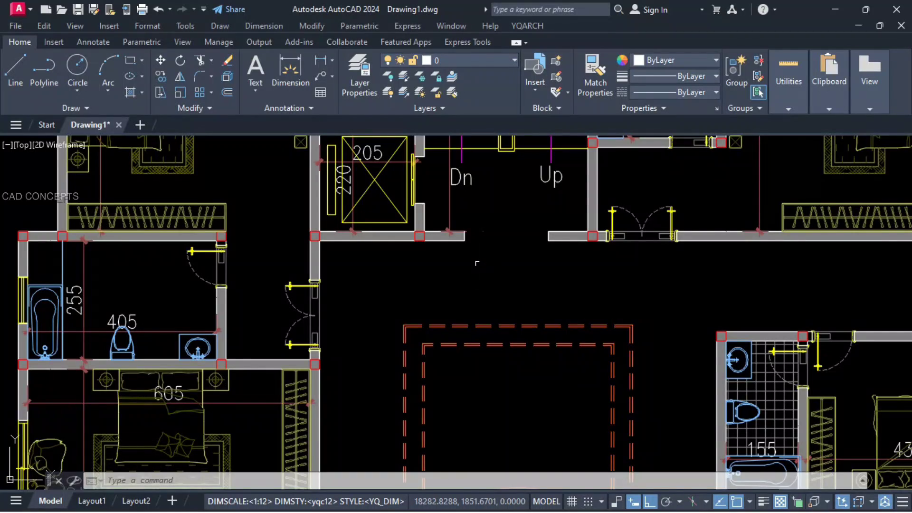
type("l")
key("Return")
left_click(464, 241)
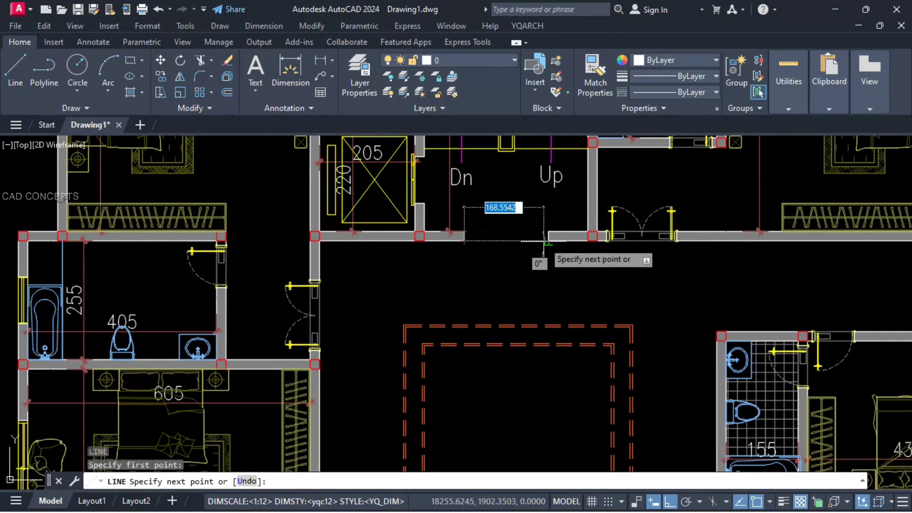
left_click(548, 241)
key("Escape")
key("Return")
left_click(549, 232)
left_click(465, 232)
key("Escape")
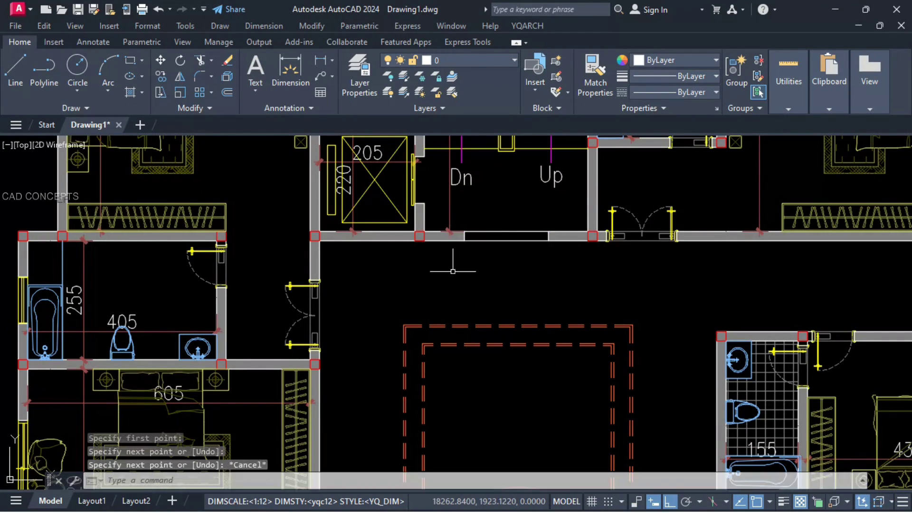
Match the two opening lines to the dashed orange properties of the hall's outer rectangle
left_click(439, 326)
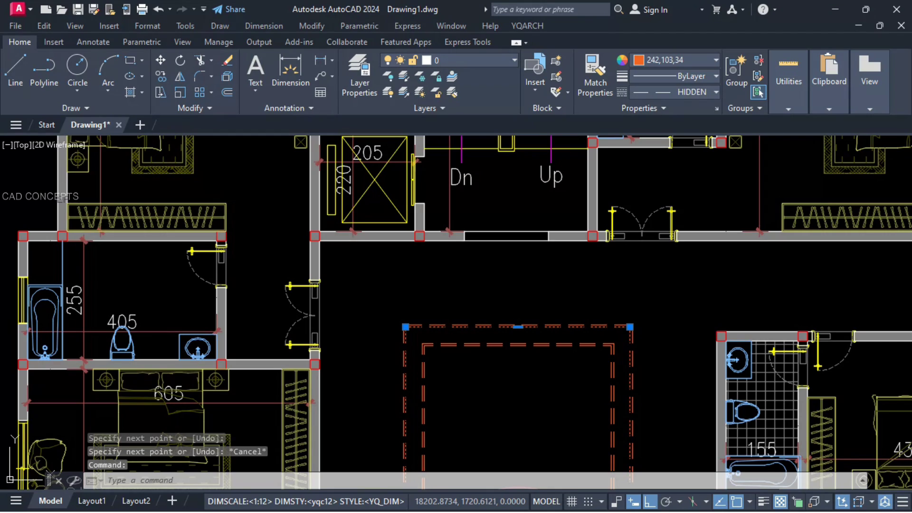
key("Escape")
scroll(486, 313, "up", 3)
Insert a filled round column of diameter 10 with ZZC inside the opening, near its left wall end
type("ZZC")
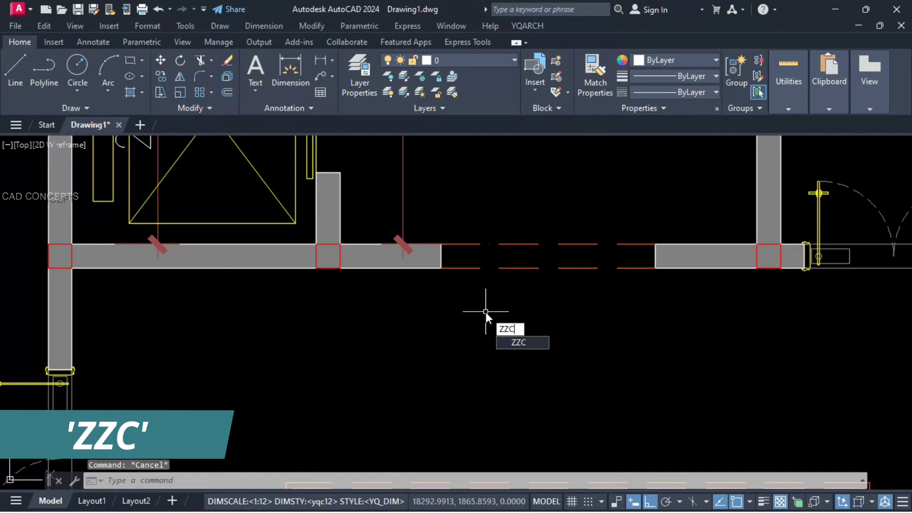
key("Return")
left_click(265, 482)
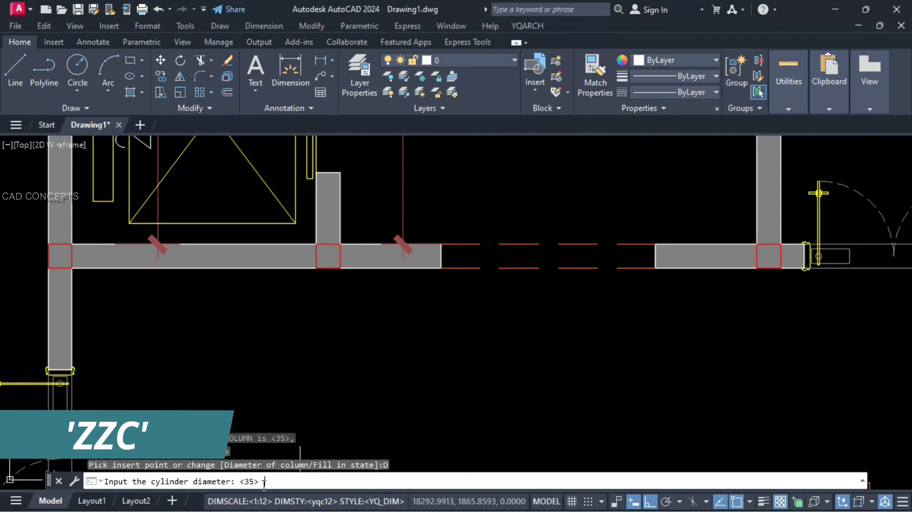
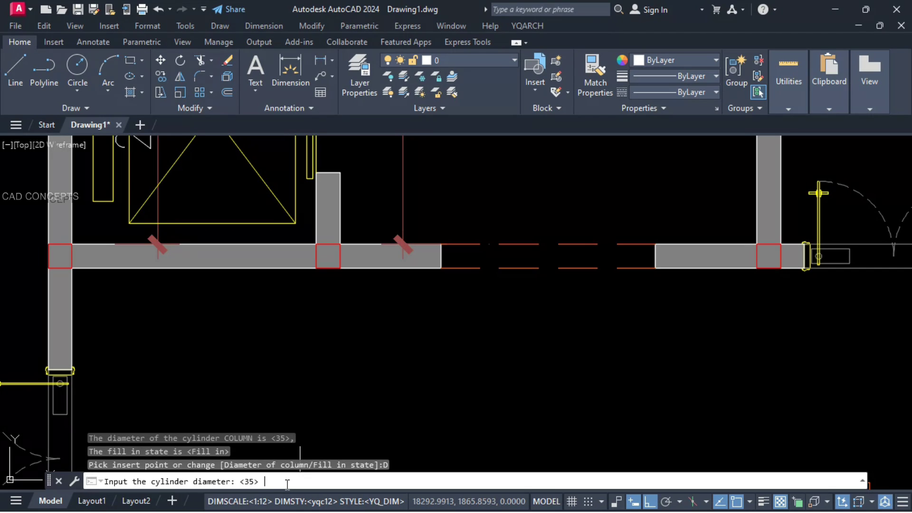
type("10")
key("Return")
scroll(455, 272, "up", 2)
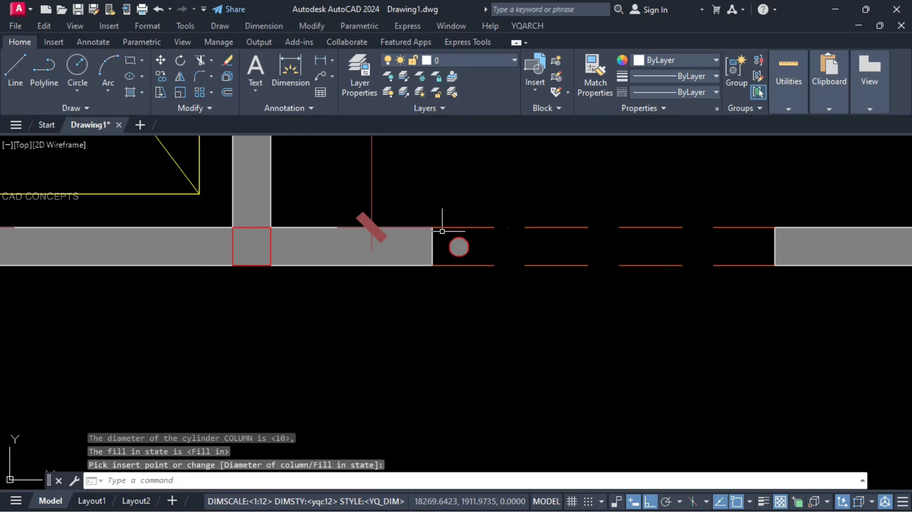
Try to copy the round column along the opening, using the wall end's midpoint as base point
left_click(442, 231)
left_click(487, 276)
type("co")
key("Return")
left_click(432, 246)
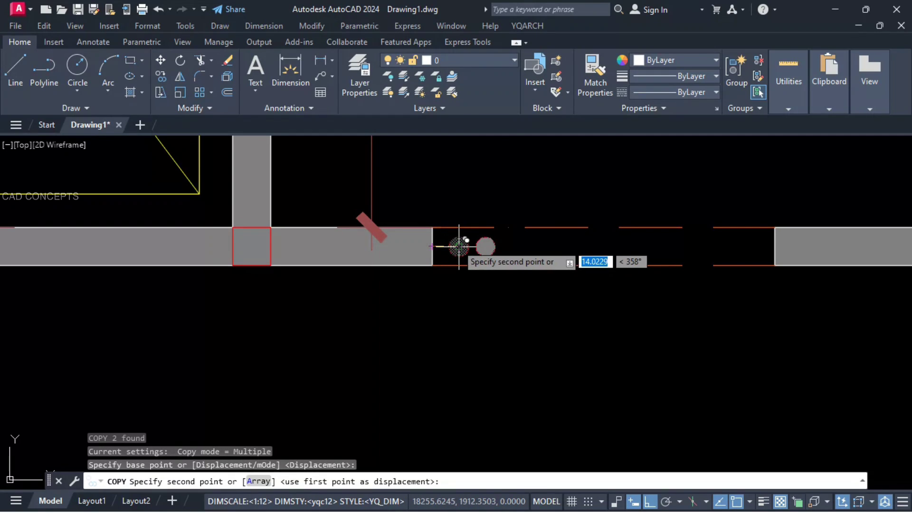
left_click(459, 246)
key("ctrl+z")
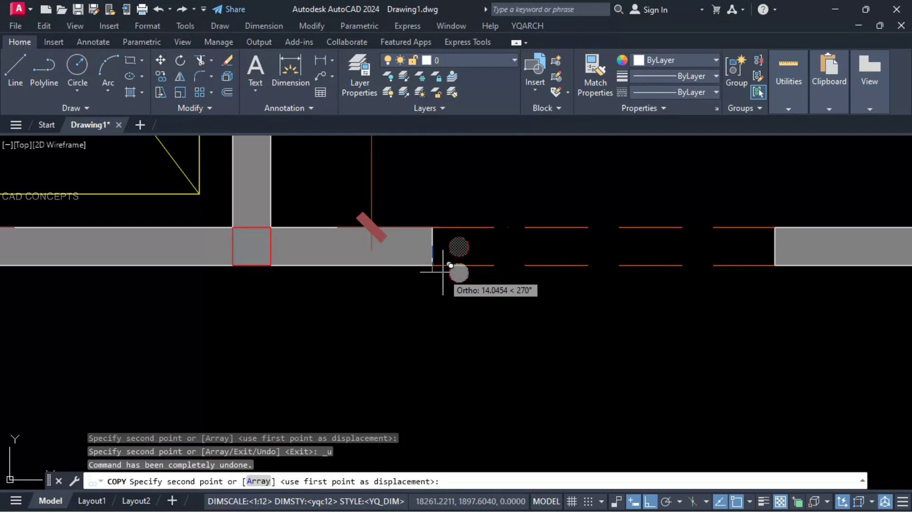
key("Escape")
Draw a guide line across the opening between the midpoints of the two wall ends
type("l")
key("Return")
left_click(432, 247)
left_click(775, 246)
key("Escape")
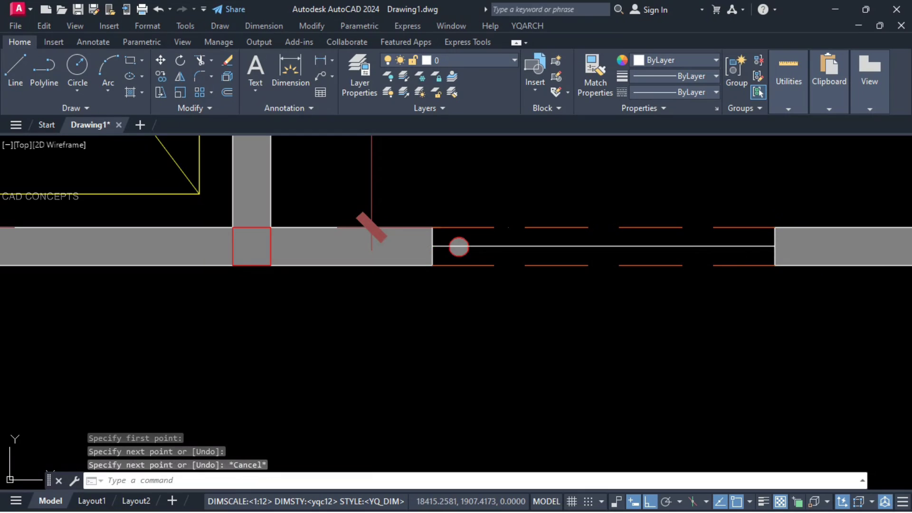
key("Escape")
Move the round column so its center lies exactly on the guide line
left_click(436, 204)
left_click(495, 291)
type("m")
key("Return")
scroll(457, 258, "up", 4)
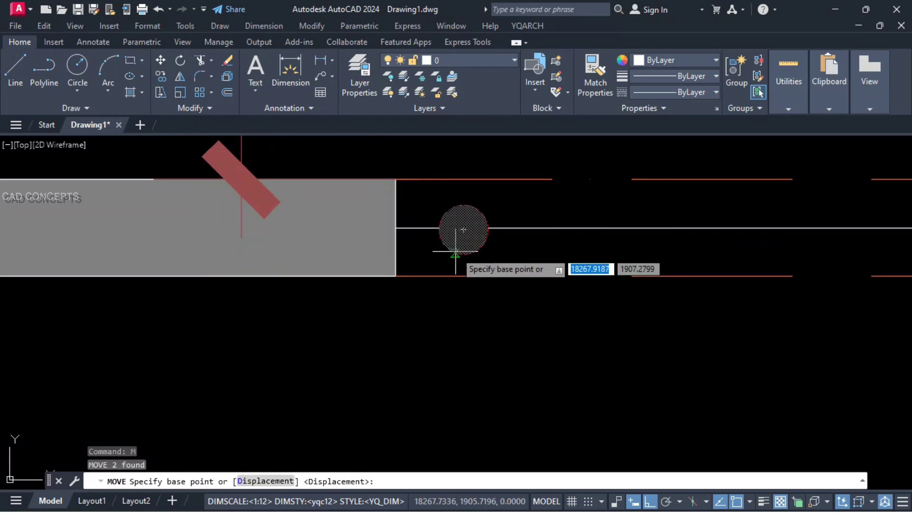
left_click(463, 230)
left_click(464, 228)
Copy the column along the guide line by its distance from the wall end, and erase the guide line
left_click(428, 194)
left_click(509, 298)
type("co")
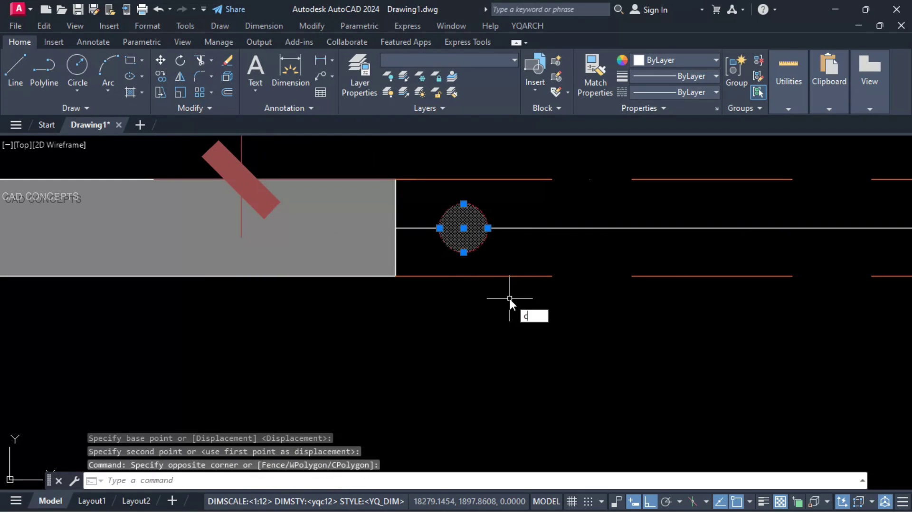
key("Return")
left_click(396, 229)
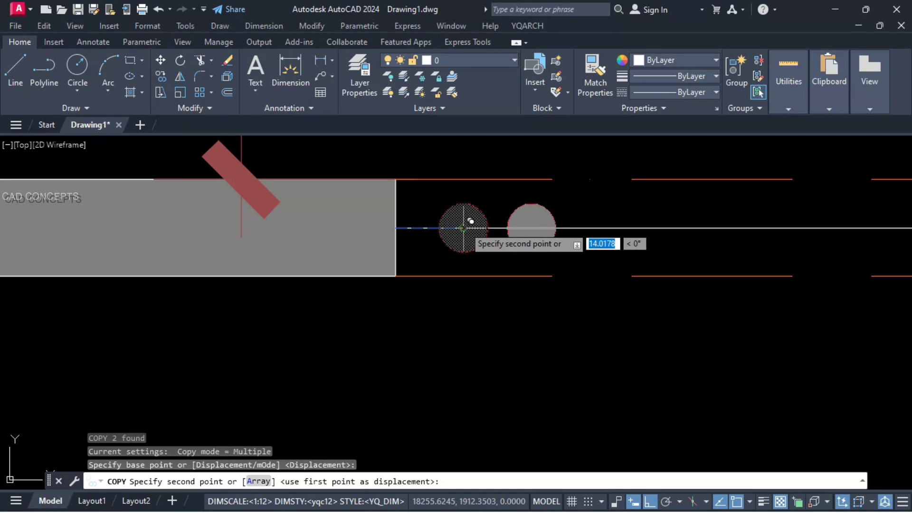
left_click(464, 228)
key("Escape")
scroll(439, 310, "down", 2)
type("e")
key("Return")
Mirror the two columns about the vertical axis through the opening's midpoint, keeping the originals
left_click(423, 214)
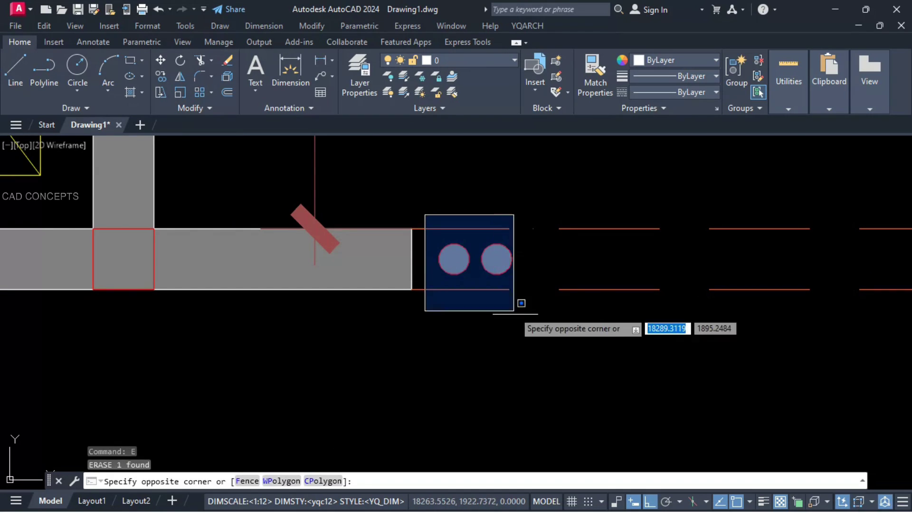
left_click(516, 312)
type("mi")
key("Return")
scroll(521, 323, "down", 2)
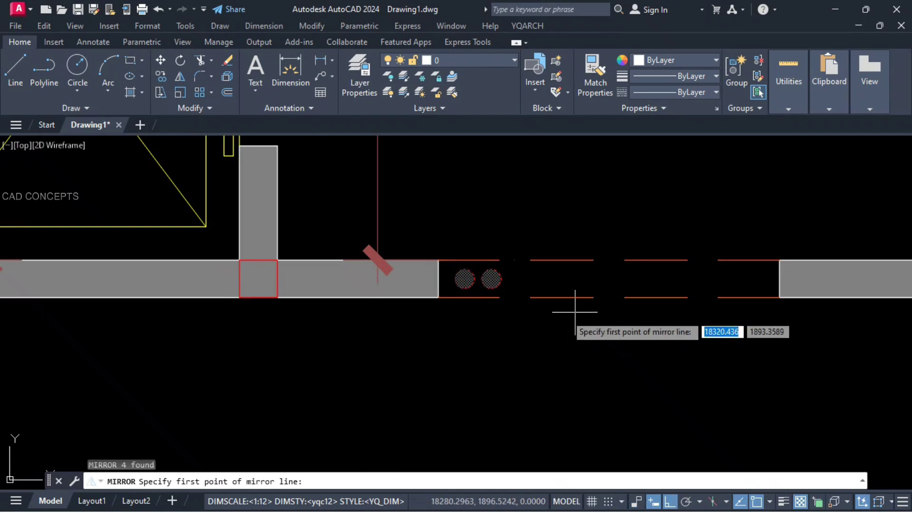
left_click(609, 298)
left_click(600, 334)
type("n")
key("Return")
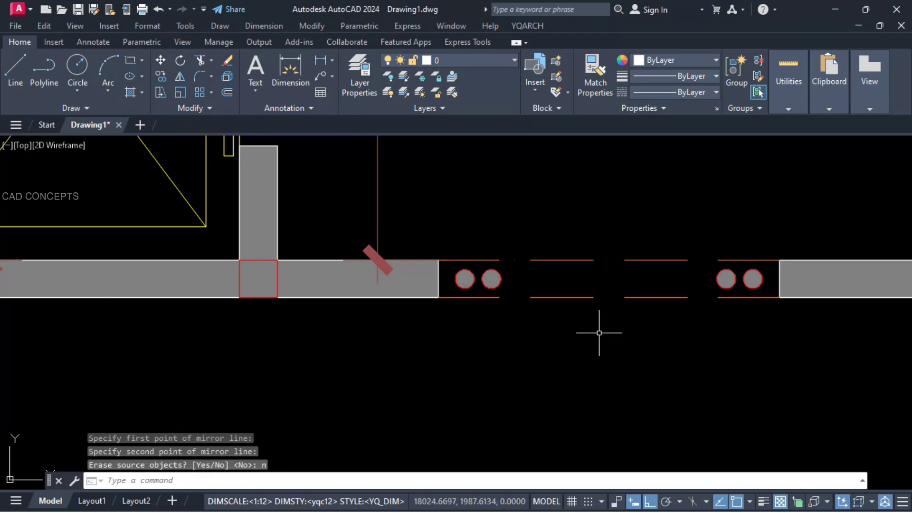
Scale the four columns in the opening by 1.3 about their own centers with ASC
scroll(599, 332, "down", 2)
scroll(516, 269, "down", 3)
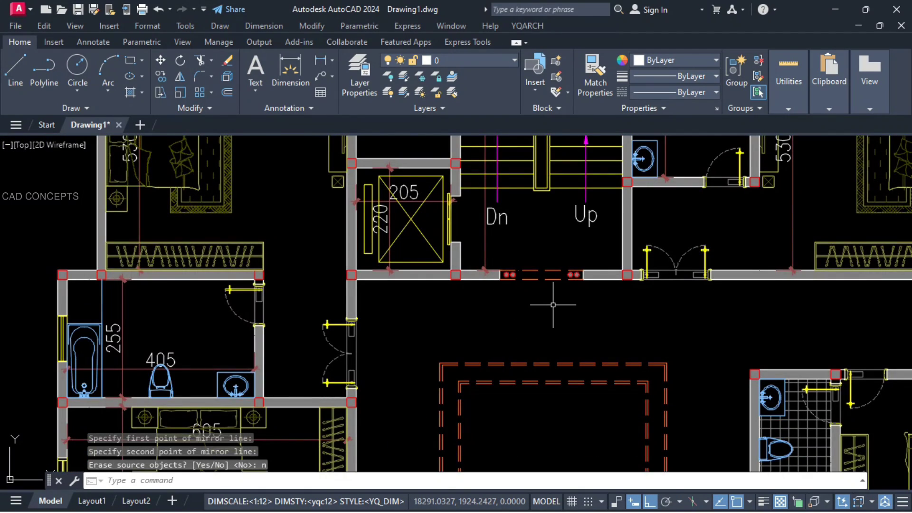
scroll(553, 304, "up", 3)
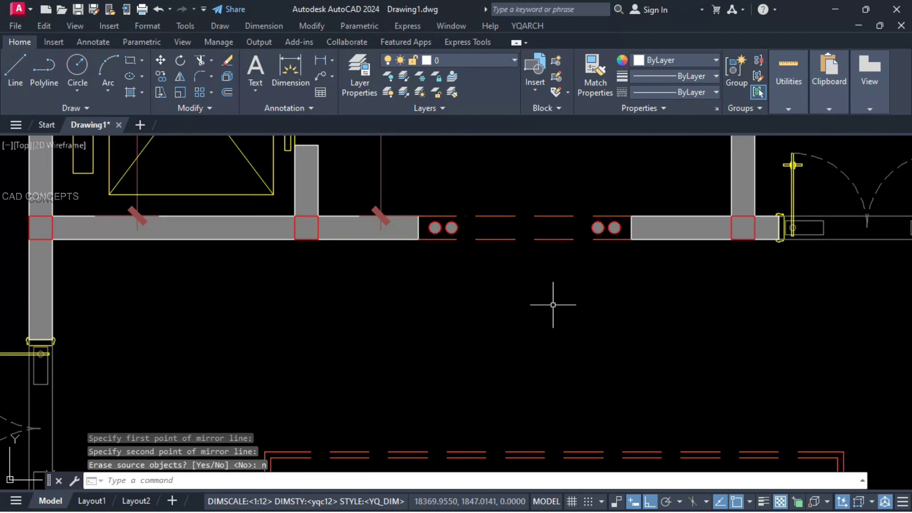
left_click(428, 207)
left_click(625, 277)
type("as")
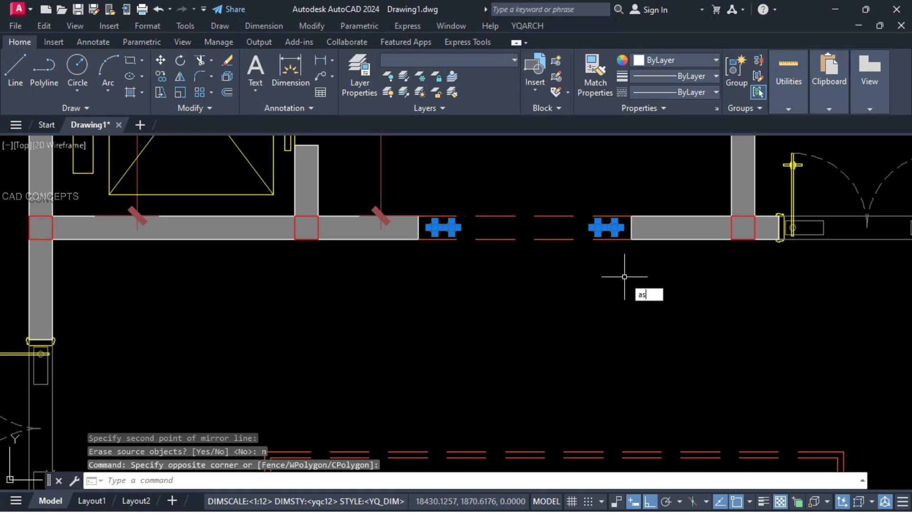
type("c")
key("Return")
type("1.3")
key("Return")
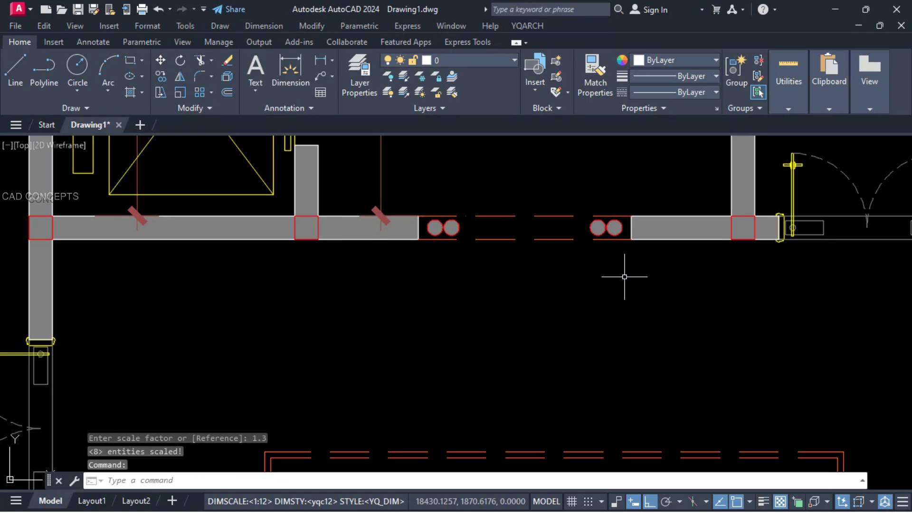
Copy the round columns from the staircase opening to the wall opening at the opposite end of the hall
scroll(447, 211, "down", 9)
scroll(495, 228, "up", 7)
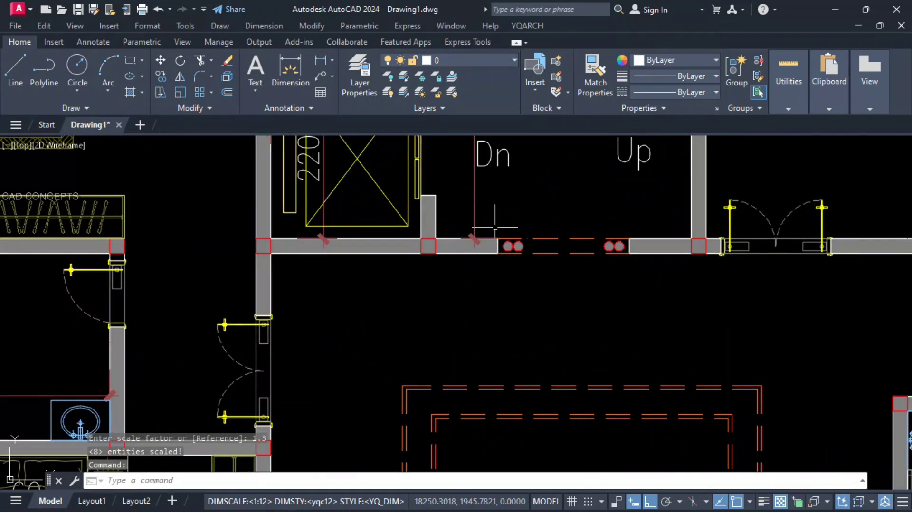
left_click(497, 232)
left_click(527, 259)
left_click(592, 221)
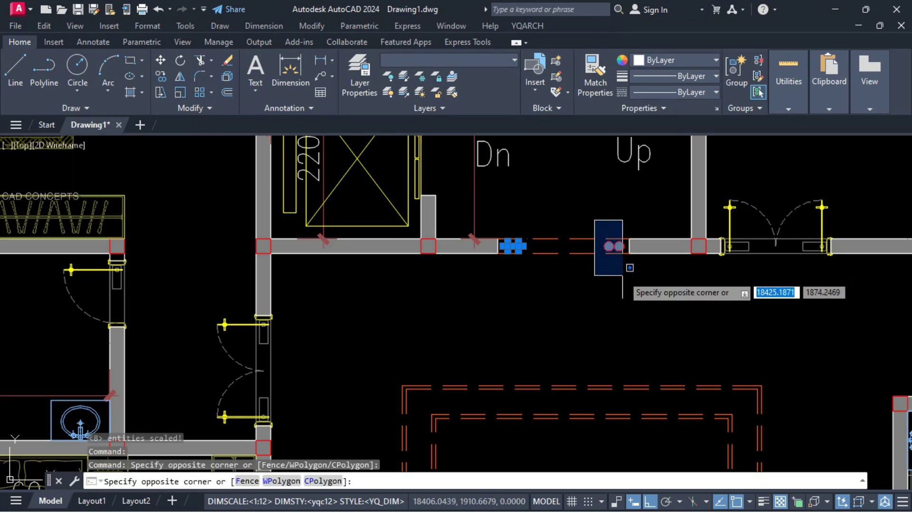
left_click(625, 278)
type("co")
key("Return")
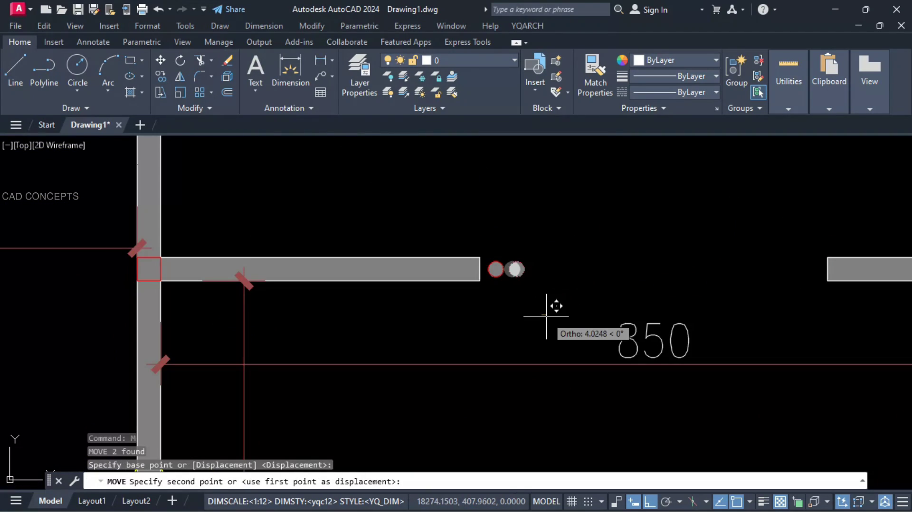
Move the inner column of the copied pair 15 units horizontally, away from the wall end
type("15")
key("Return")
left_click(552, 240)
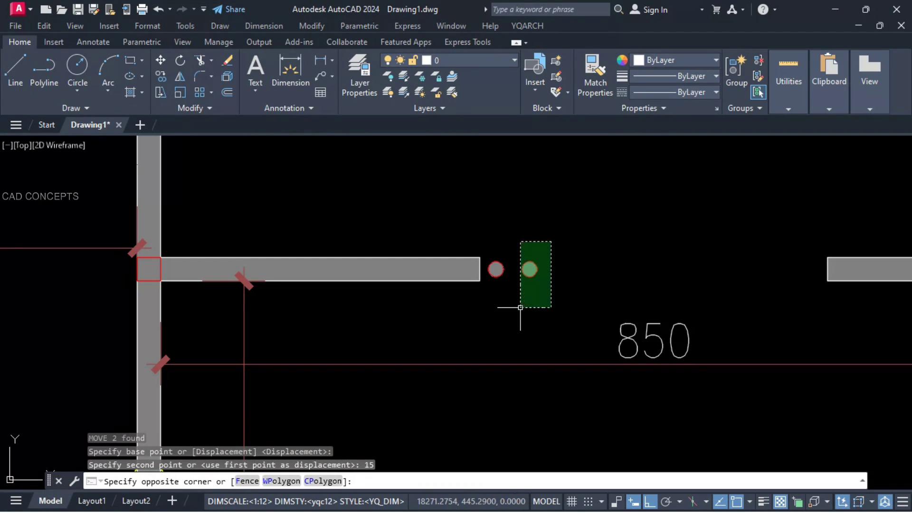
left_click(498, 331)
key("Escape")
Draw lines across the columned opening along both wall faces, from one wall end to the other
type("l")
key("Return")
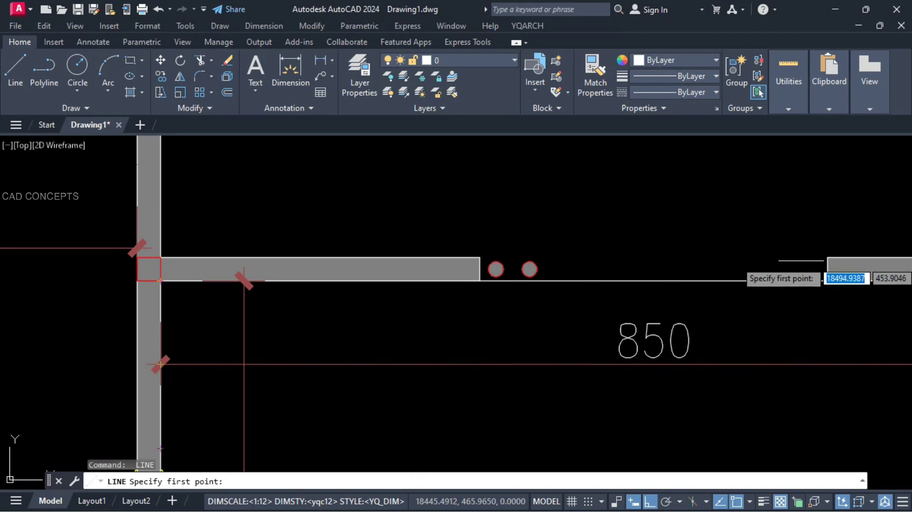
left_click(827, 257)
key("Escape")
key("Escape")
key("Escape")
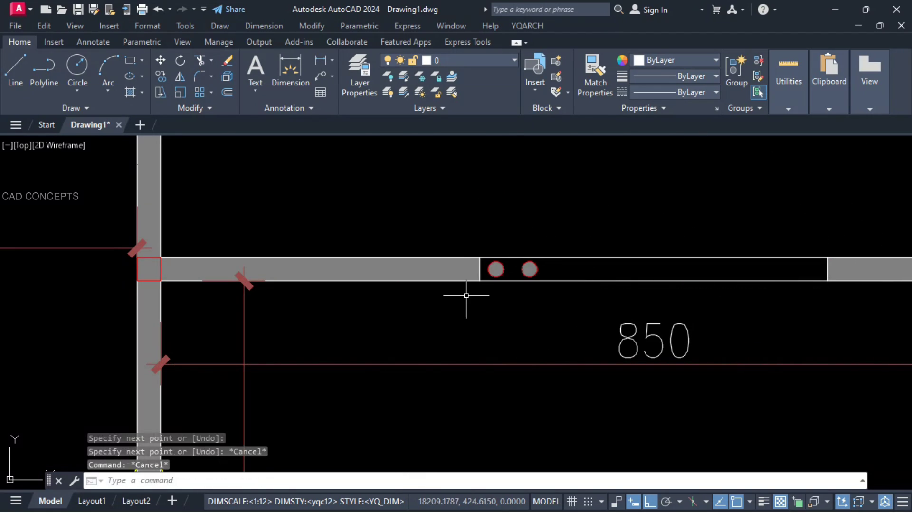
Insert filled round columns of diameter 25 at the hall border's lower right corner and between the border lines beside the circular design
scroll(546, 342, "down", 8)
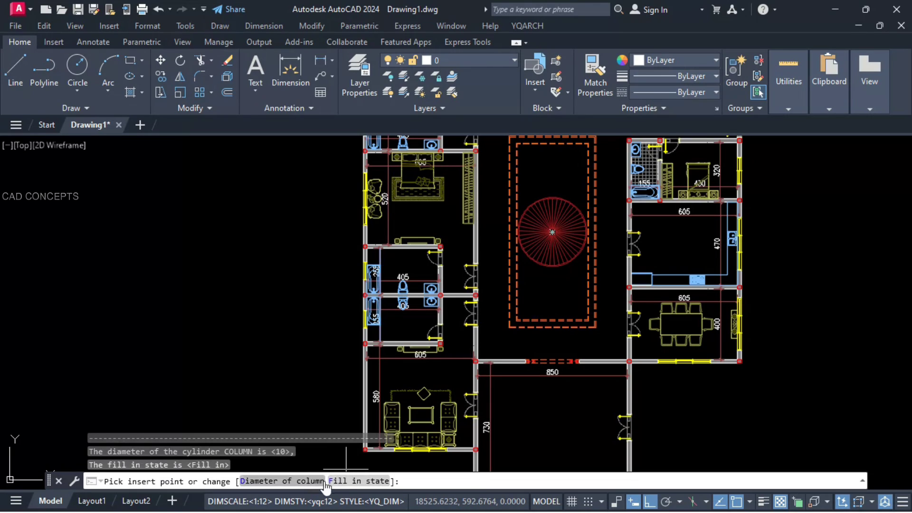
left_click(322, 482)
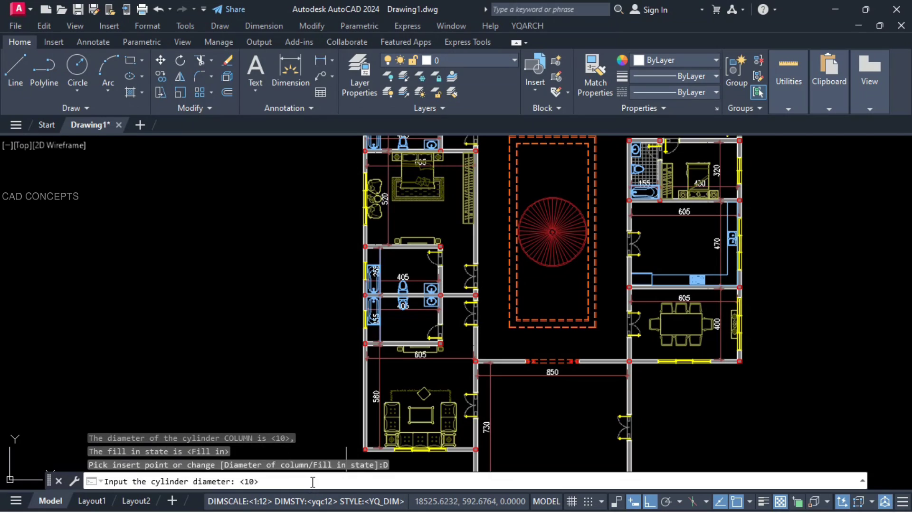
key("Return")
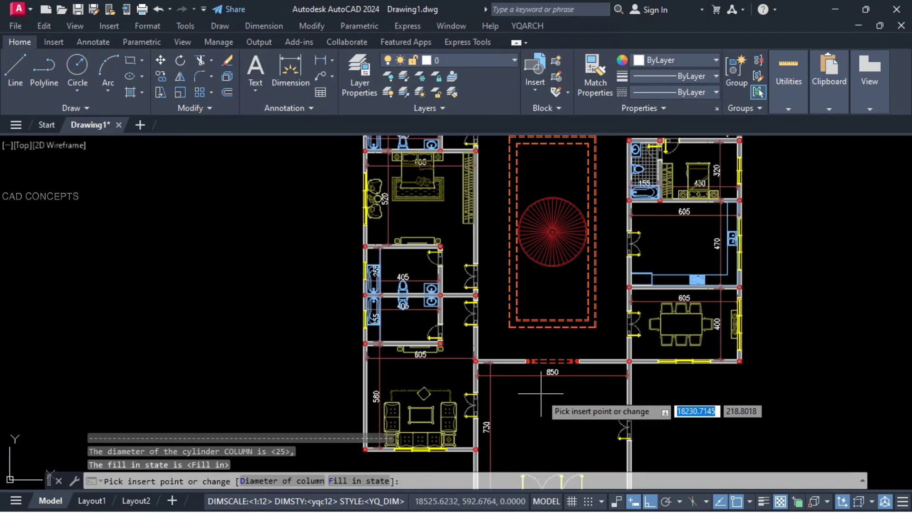
scroll(607, 332, "up", 5)
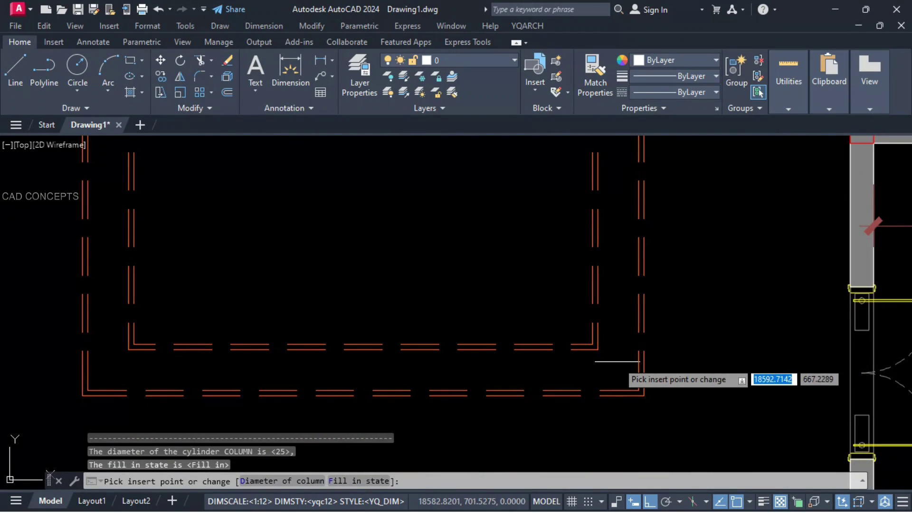
left_click(618, 365)
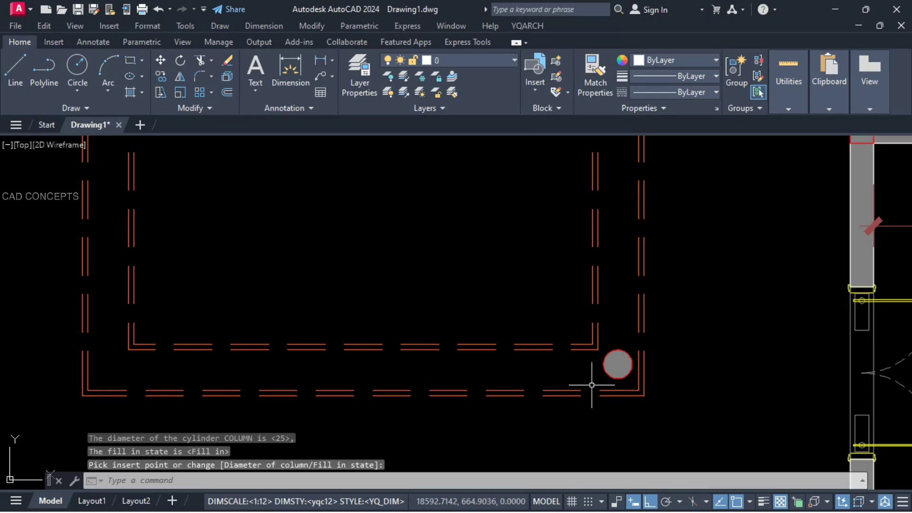
key("Return")
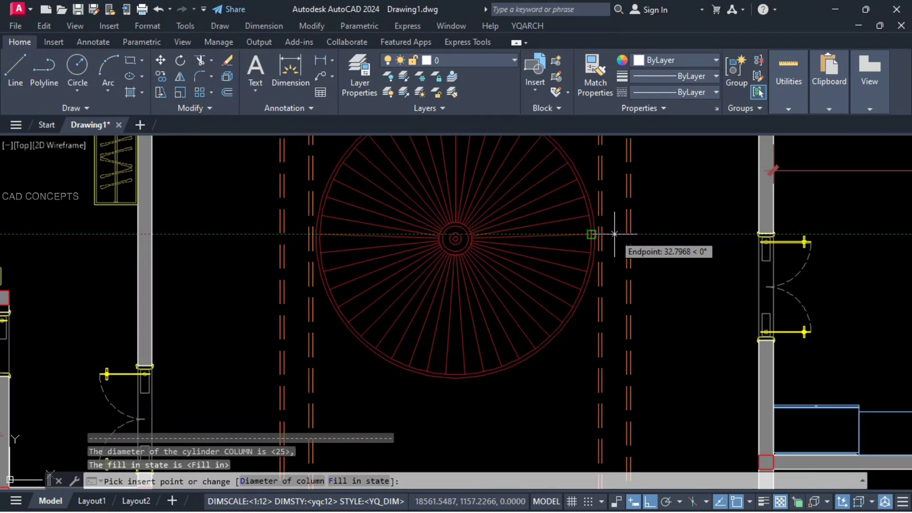
left_click(615, 234)
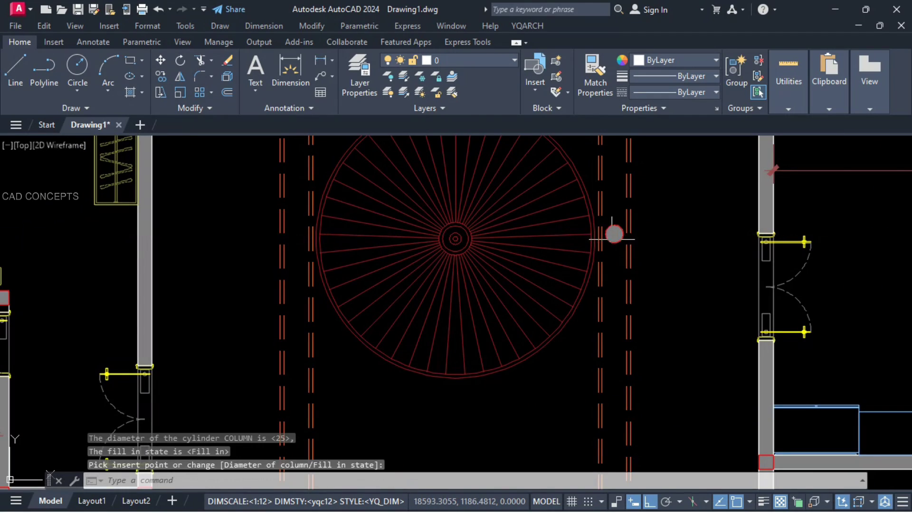
Mirror the column beside the circular design about the hall's vertical center axis, keeping the original
type("mi")
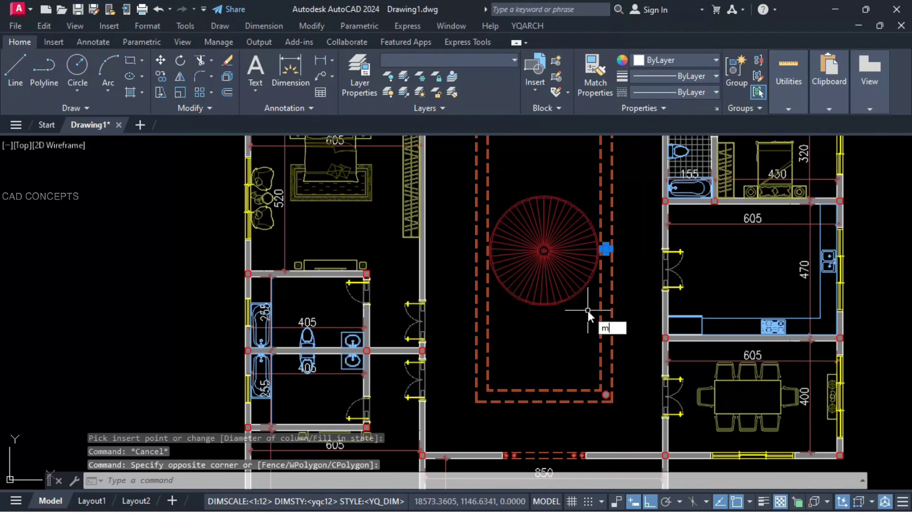
key("Return")
left_click(545, 390)
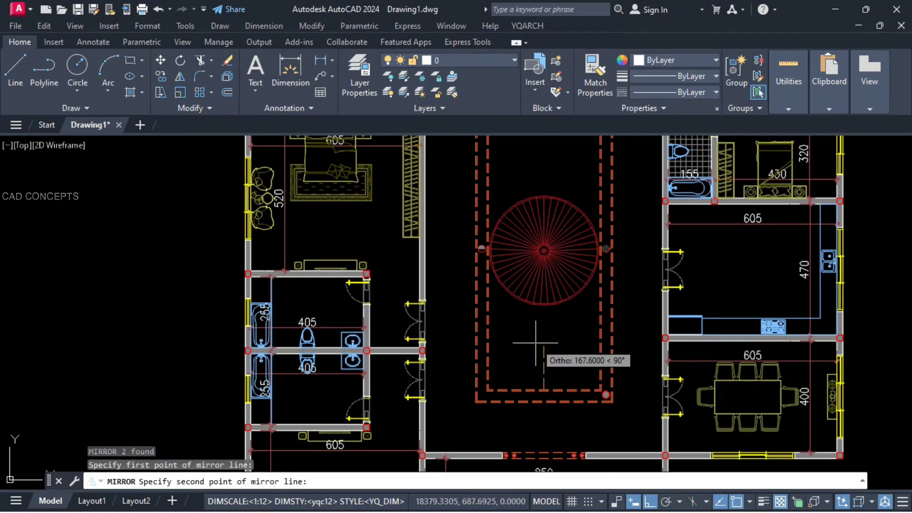
left_click(535, 341)
type("n")
key("Return")
Mirror the column at the border's lower right corner about the hall's vertical center axis, keeping the original
left_click(550, 343)
left_click(629, 400)
key("Return")
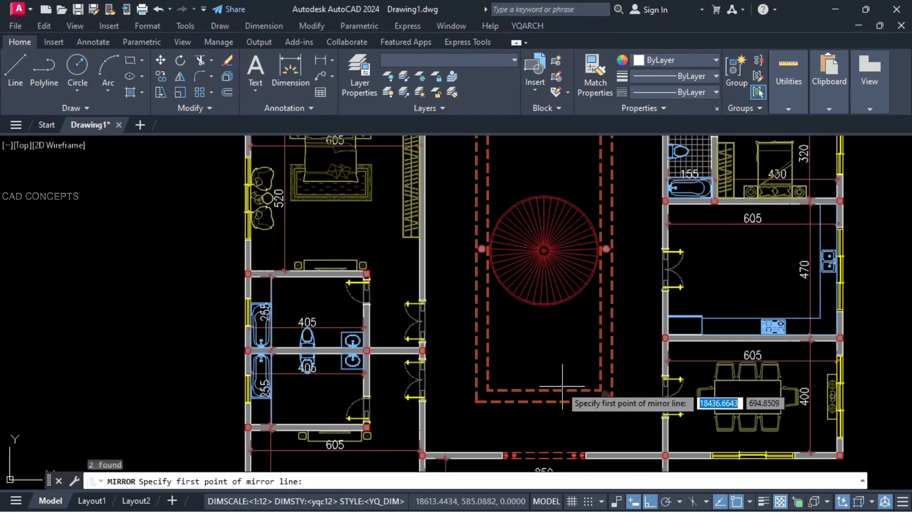
left_click(544, 366)
left_click(543, 429)
type("n")
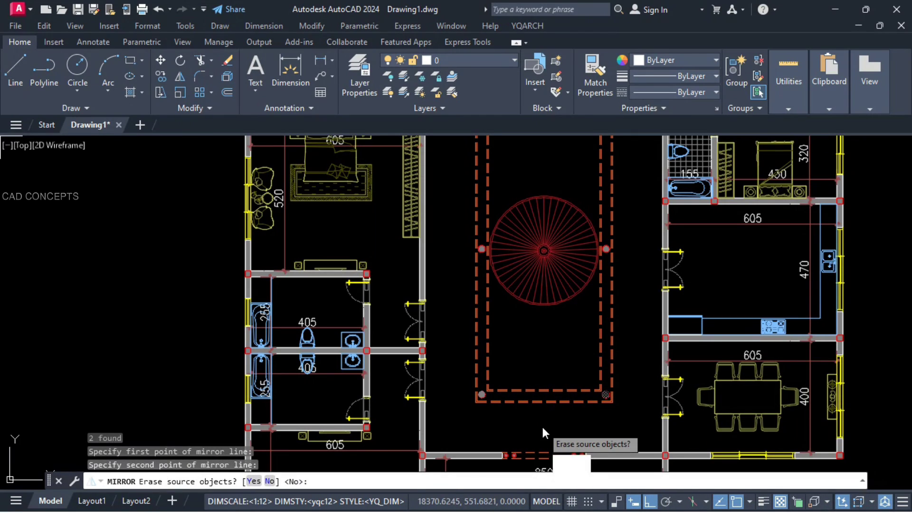
key("Return")
Mirror the two lower corner columns about the horizontal axis through the middle columns to the border's upper corners
left_click(452, 374)
left_click(616, 425)
type("m")
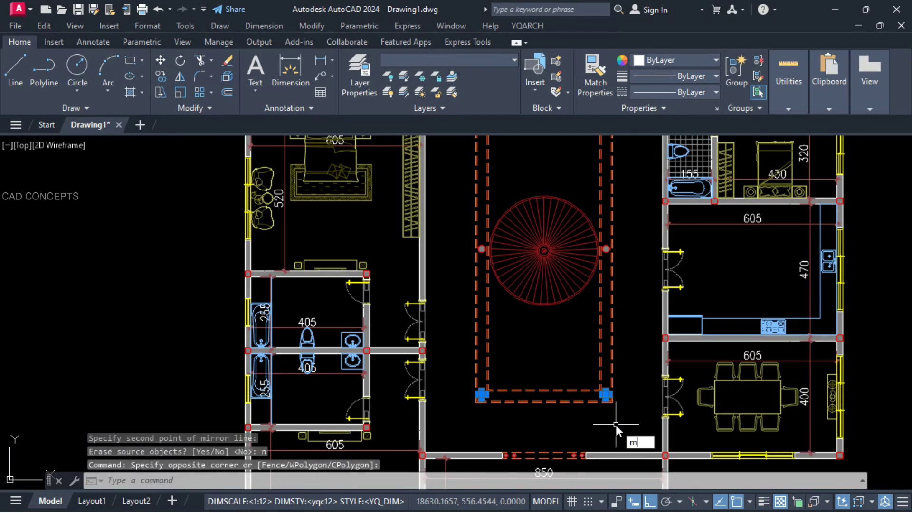
type("i")
key("Return")
left_click(625, 249)
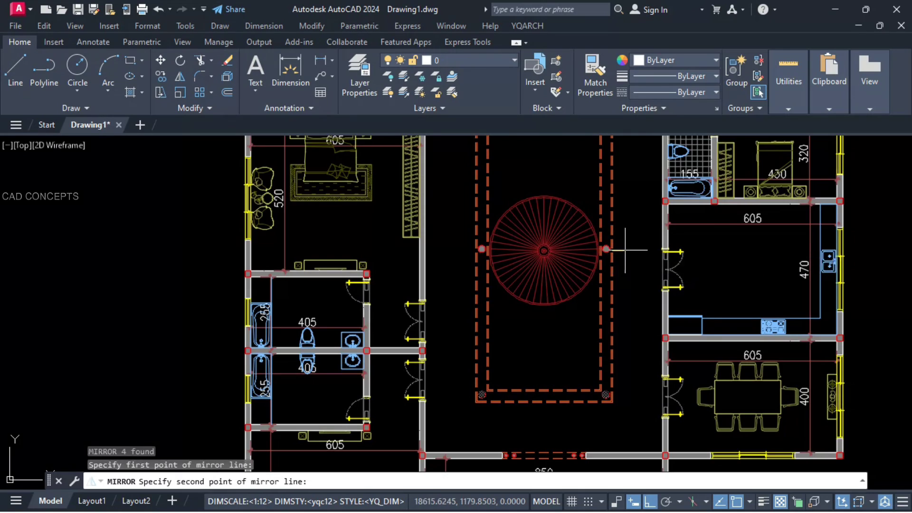
key("Escape")
scroll(625, 249, "down", 5)
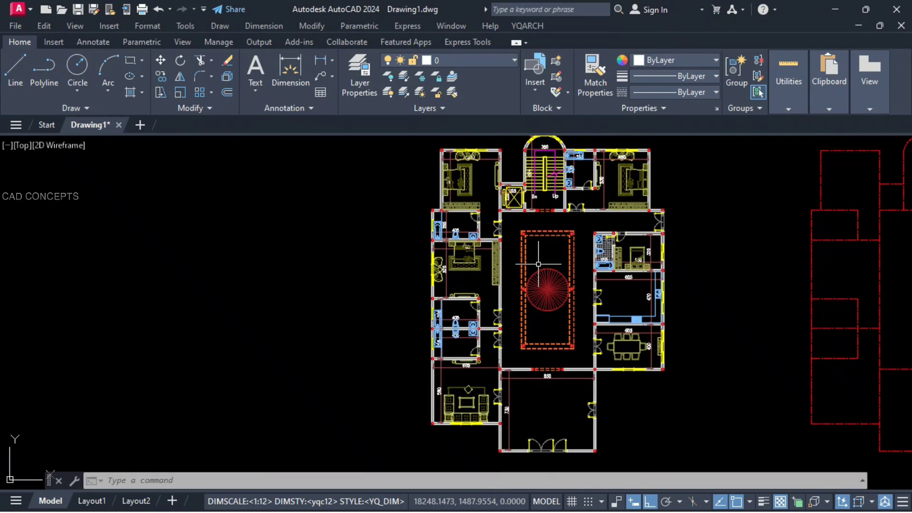
Add a vertical linear dimension for the central hall's length between its upper and lower walls
left_click(321, 60)
scroll(508, 201, "up", 2)
left_click(517, 215)
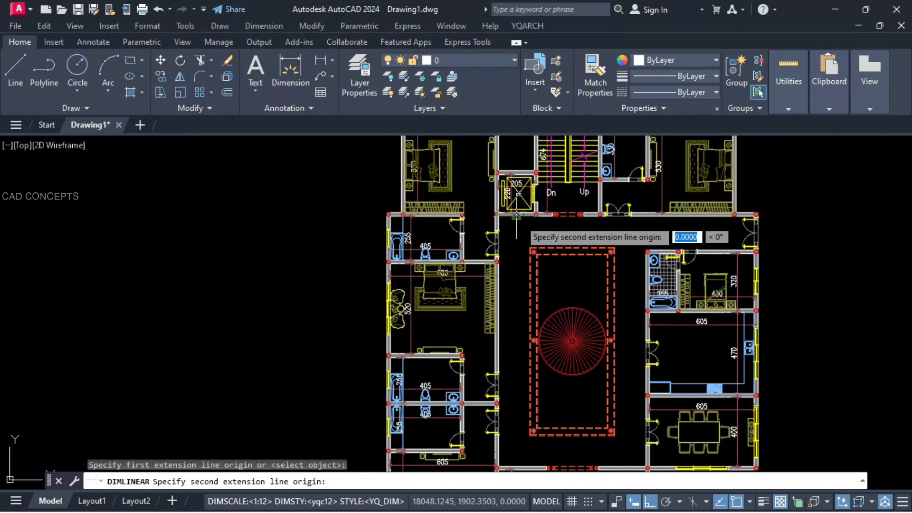
left_click(517, 446)
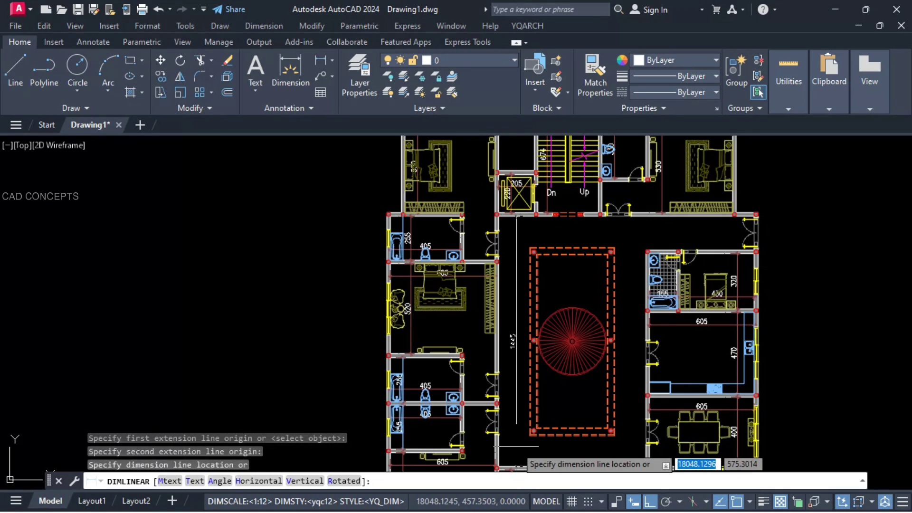
left_click(516, 446)
Add a horizontal linear dimension across the central hall's width, in line with the adjoining bedroom's width dimension
key("Return")
left_click(497, 276)
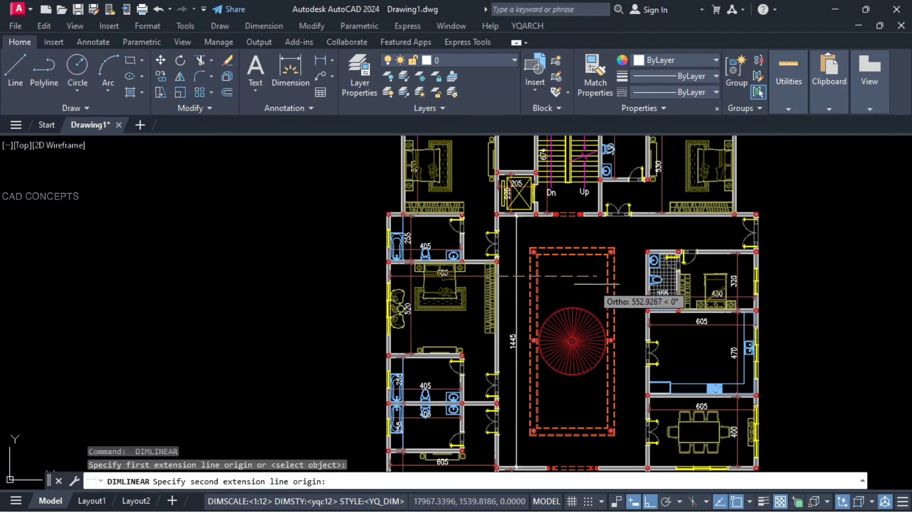
scroll(625, 284, "up", 4)
key("Escape")
key("Return")
left_click(680, 265)
left_click(305, 265)
left_click(307, 264)
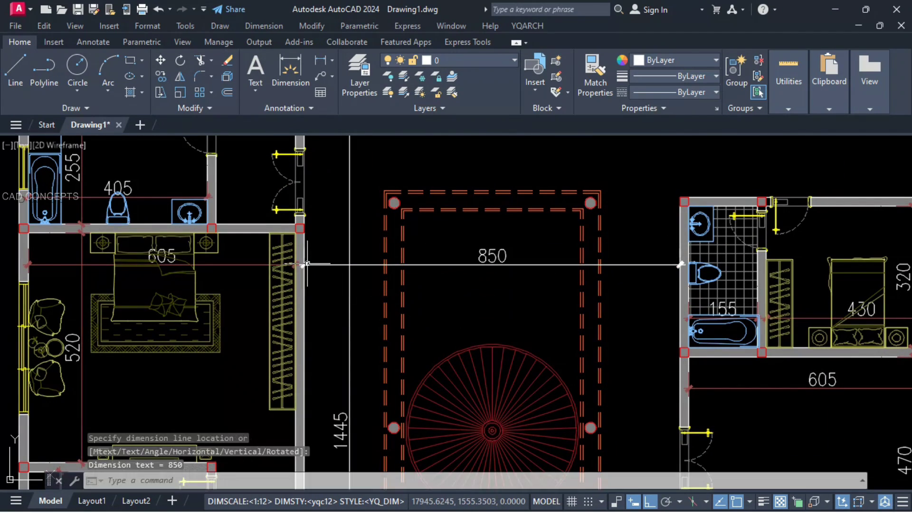
Match the properties of the existing bedroom dimension onto the new hall dimensions
key("Escape")
left_click(266, 264)
type("ma")
key("Return")
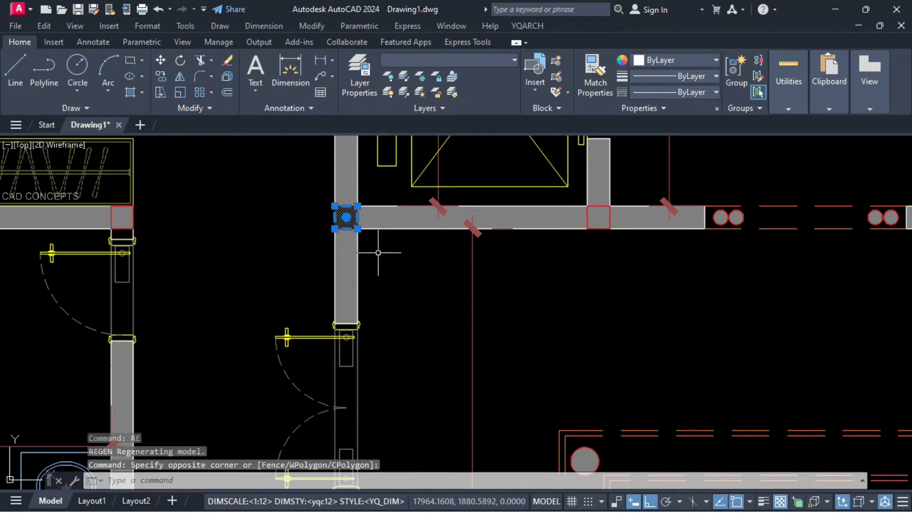
Select all column fills similar to the selected square column and set their color to red
right_click(378, 253)
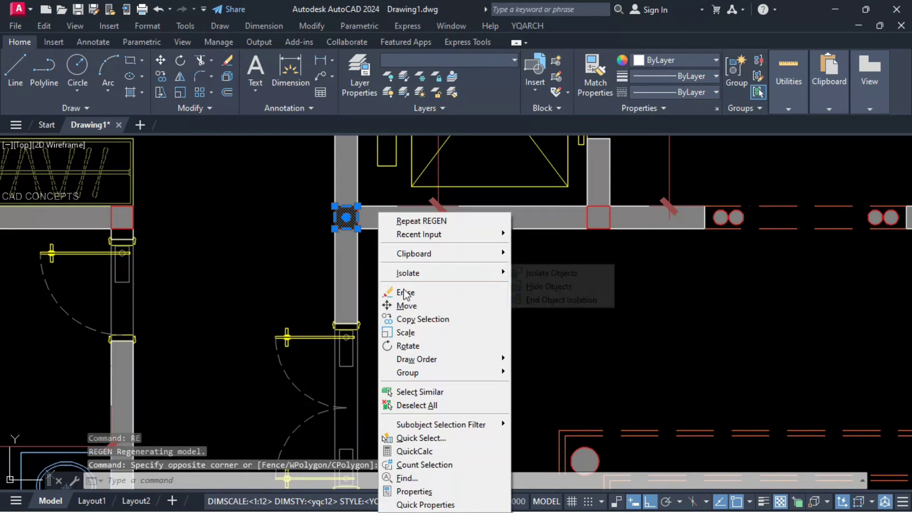
left_click(418, 388)
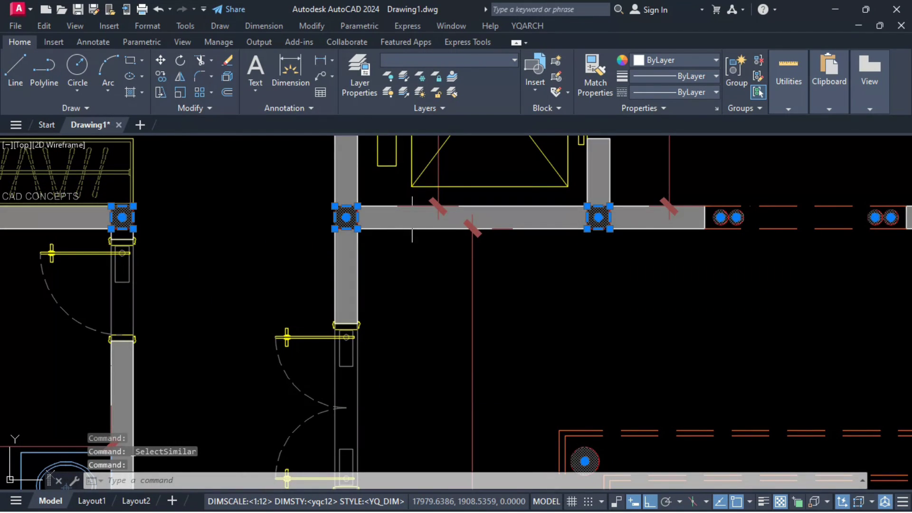
left_click(653, 58)
left_click(640, 189)
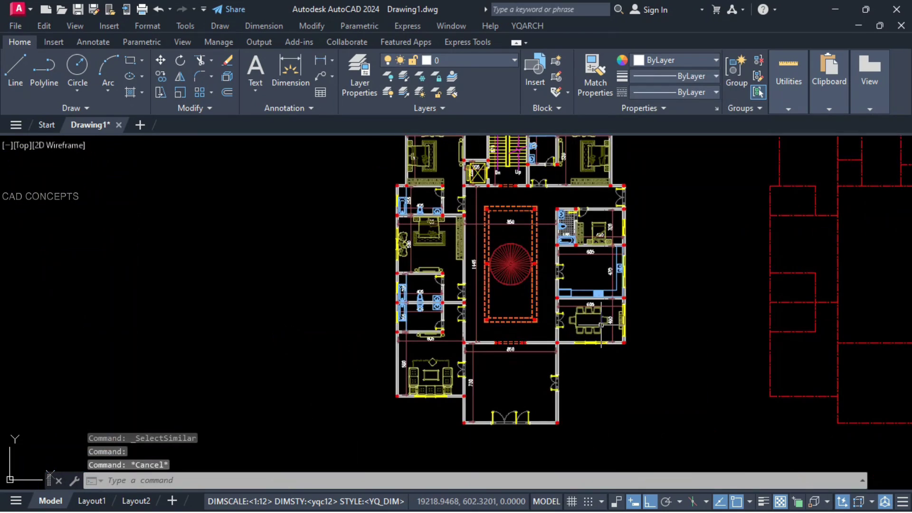
Draw a polyline porch outline in front of the entrance, projecting 250 units and spanning the room's full outer width
middle_click_drag(545, 277, 551, 296)
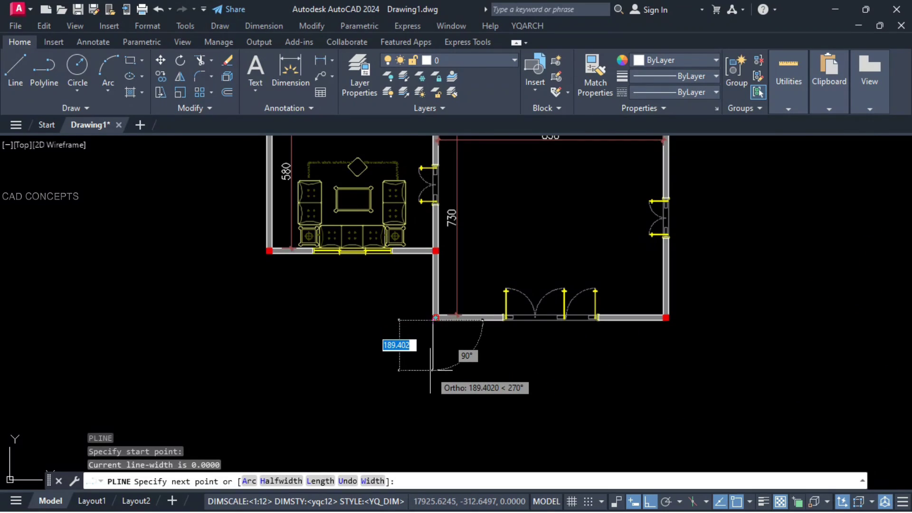
type("250")
key("Return")
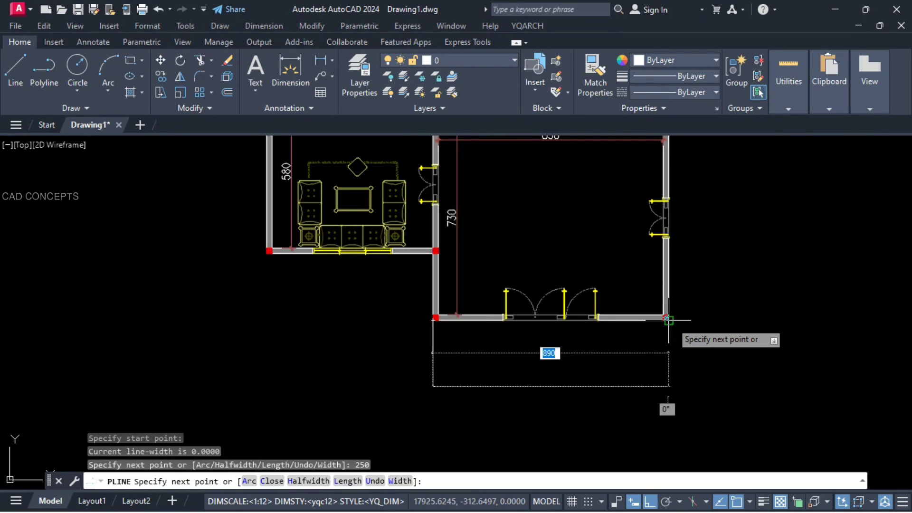
left_click(570, 388)
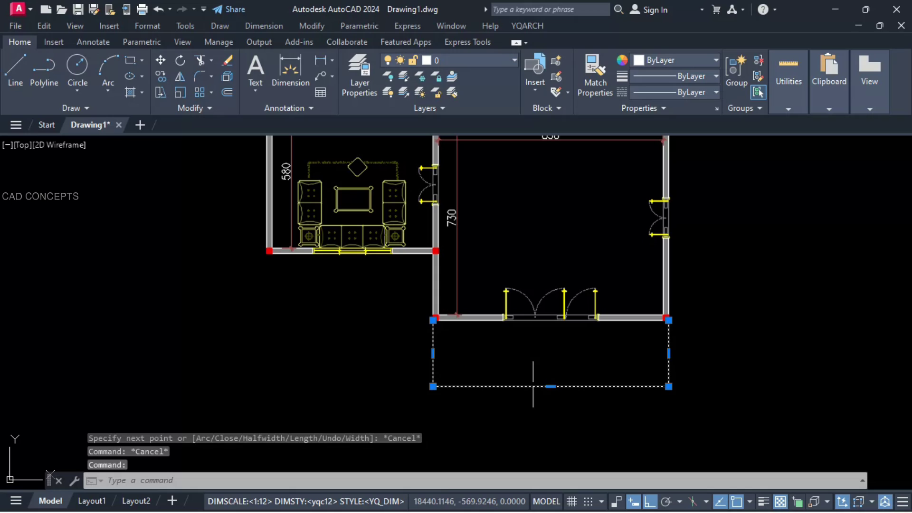
key("Escape")
key("Escape")
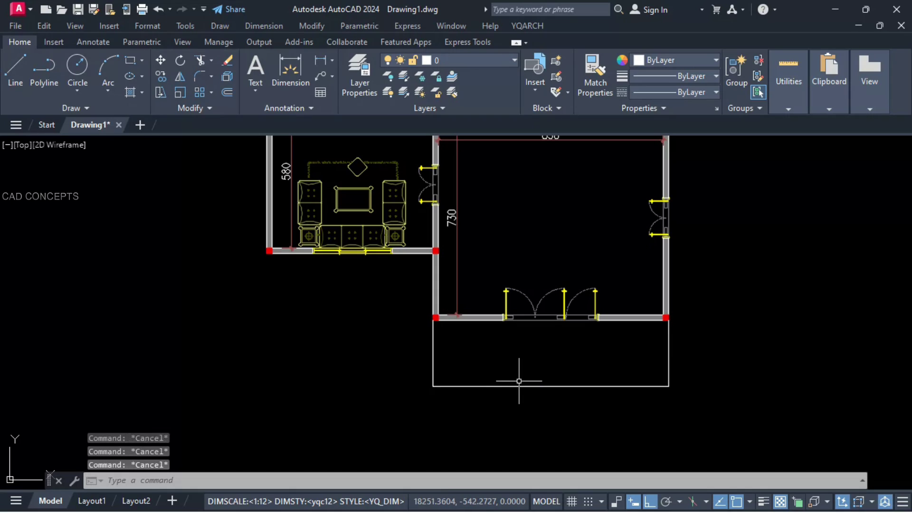
type("l")
key("Return")
key("Escape")
key("Escape")
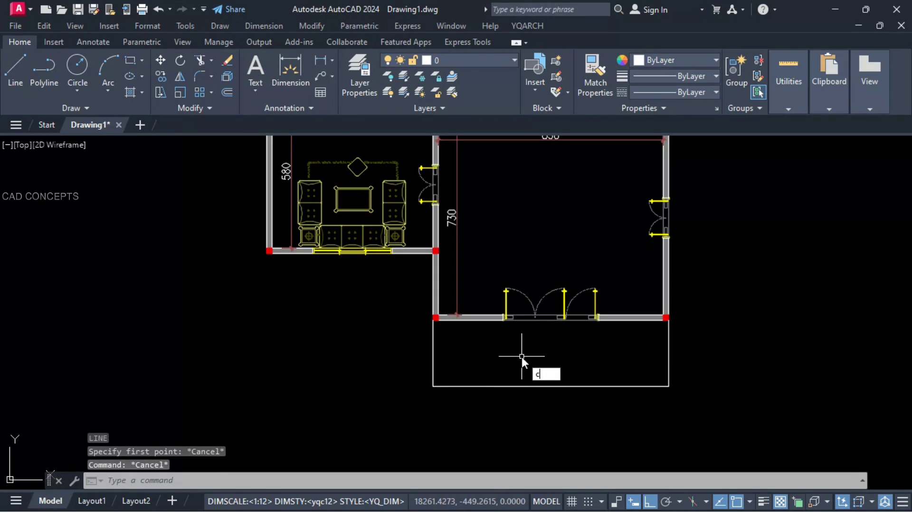
Draw a polyline step outline in front of the entrance door, starting at the door jamb
type("45")
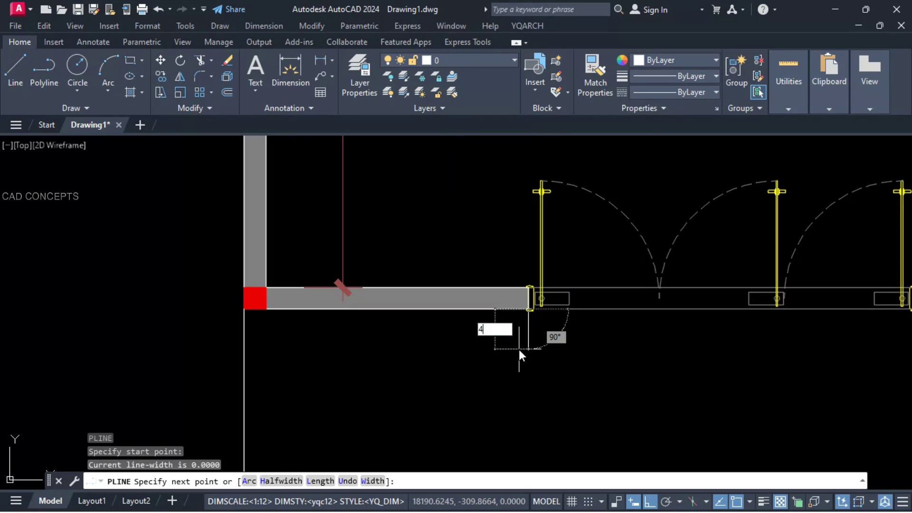
key("Return")
scroll(452, 355, "down", 4)
Copy the round red column from the central hall to the porch's front-left corner, just inside the outline
scroll(631, 354, "up", 6)
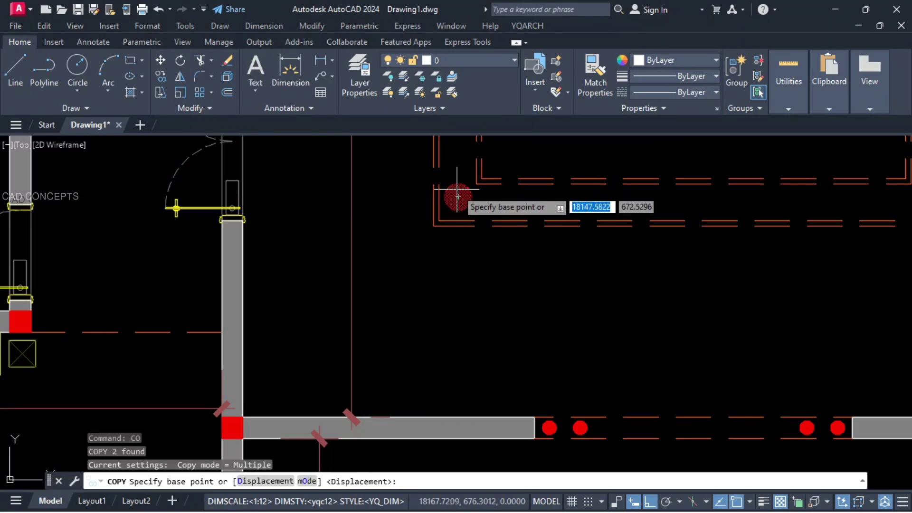
left_click(452, 198)
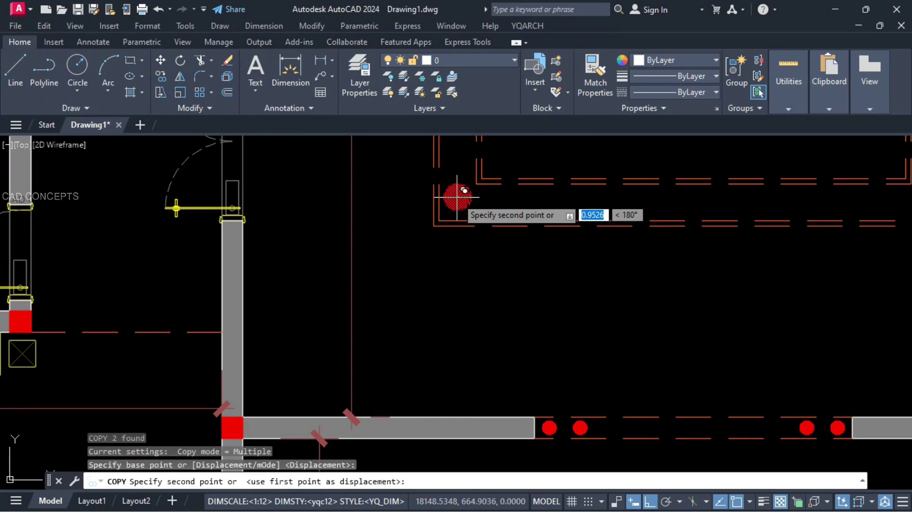
scroll(452, 198, "down", 5)
scroll(434, 314, "up", 4)
key("F8")
scroll(439, 314, "up", 4)
left_click(425, 272)
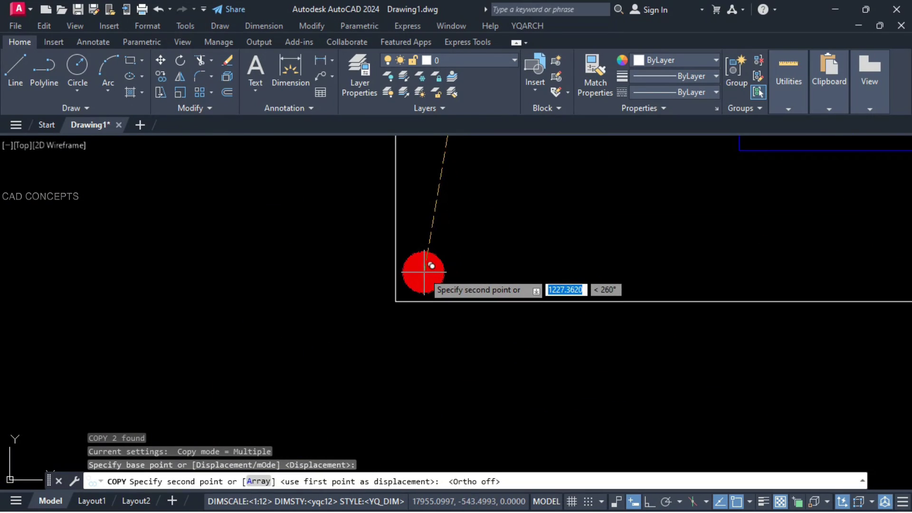
key("Escape")
Copy the porch column 35 units to the right along the porch's front edge
left_click(379, 244)
left_click(464, 315)
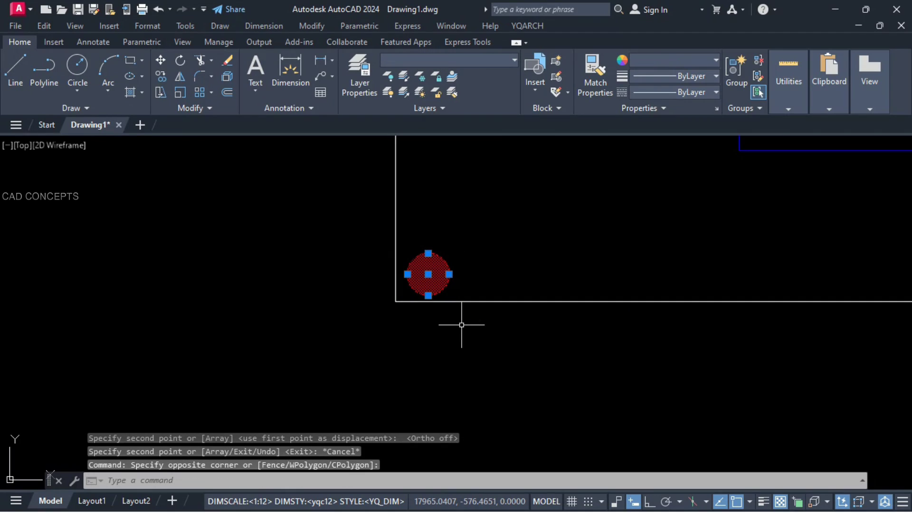
type("Co")
key("Return")
left_click(438, 327)
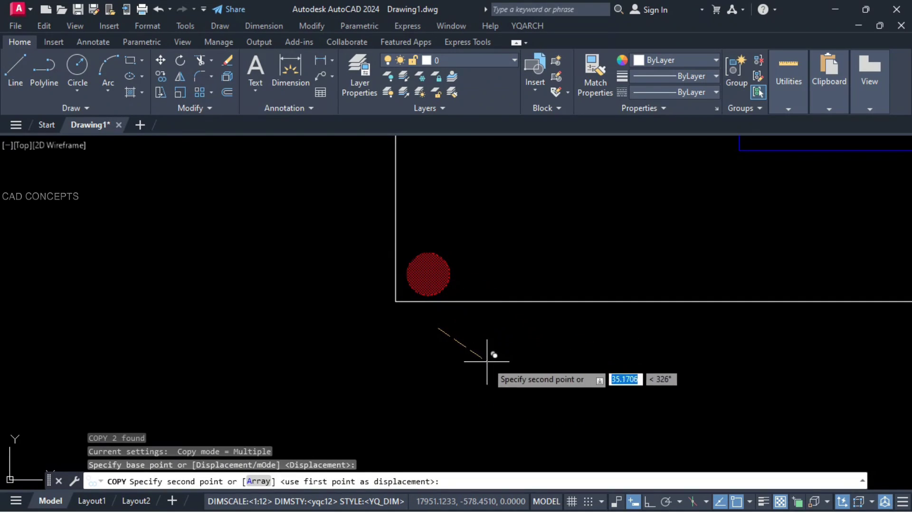
key("F8")
type("35")
key("Return")
key("Escape")
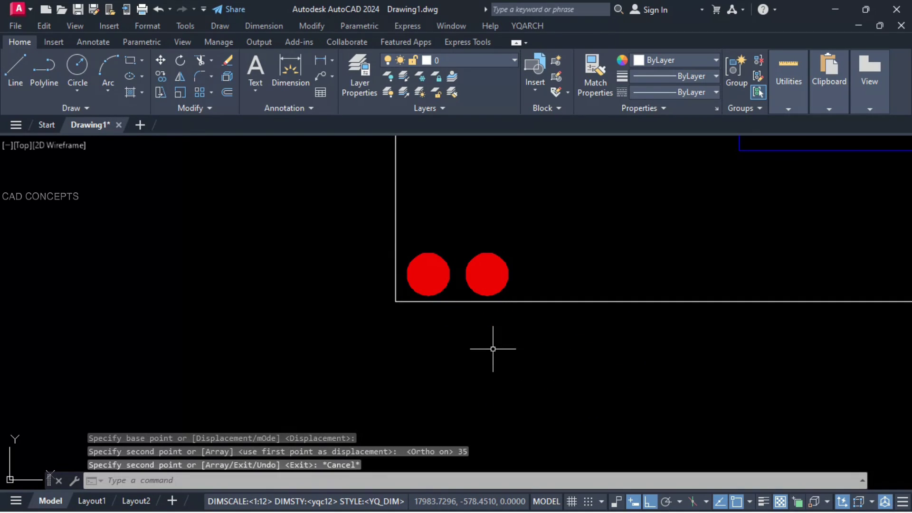
Draw a 70 by 35 rectangle from the porch's front-left corner around the two round columns
type("rec")
key("Return")
left_click(395, 302)
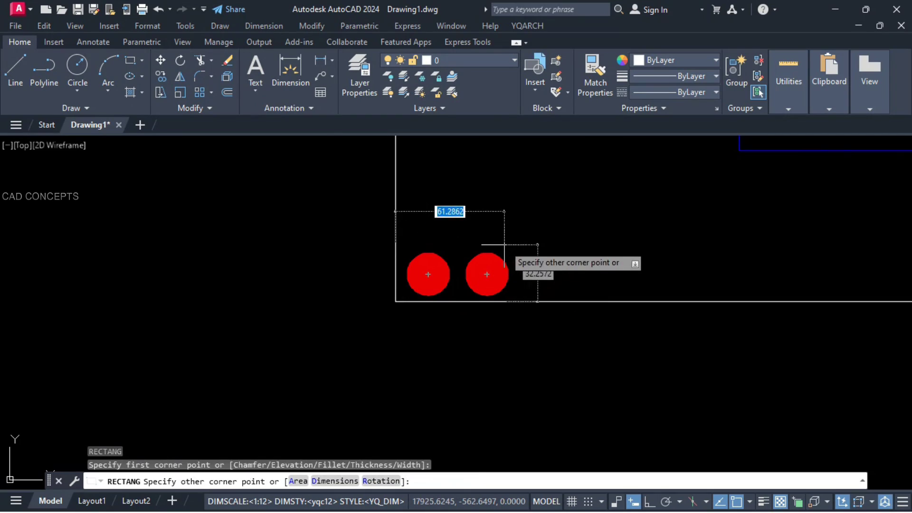
type("70")
key("Tab")
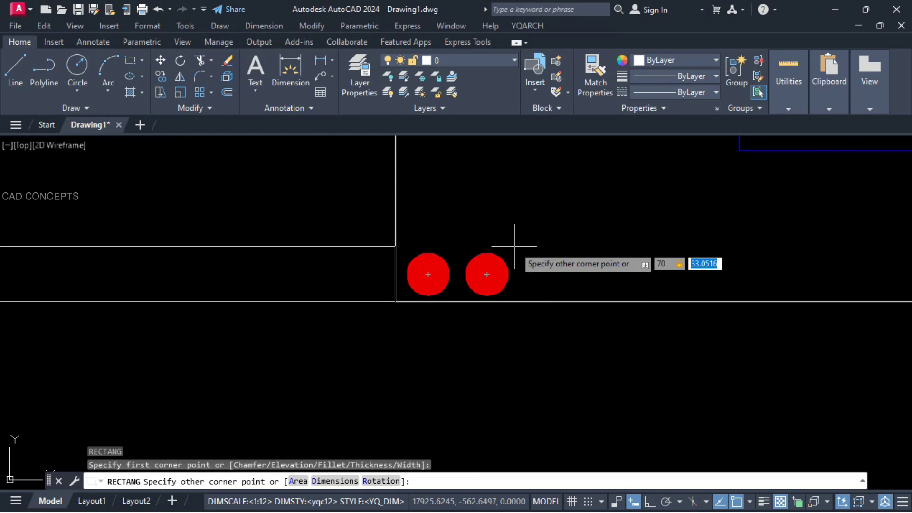
type("35")
key("Return")
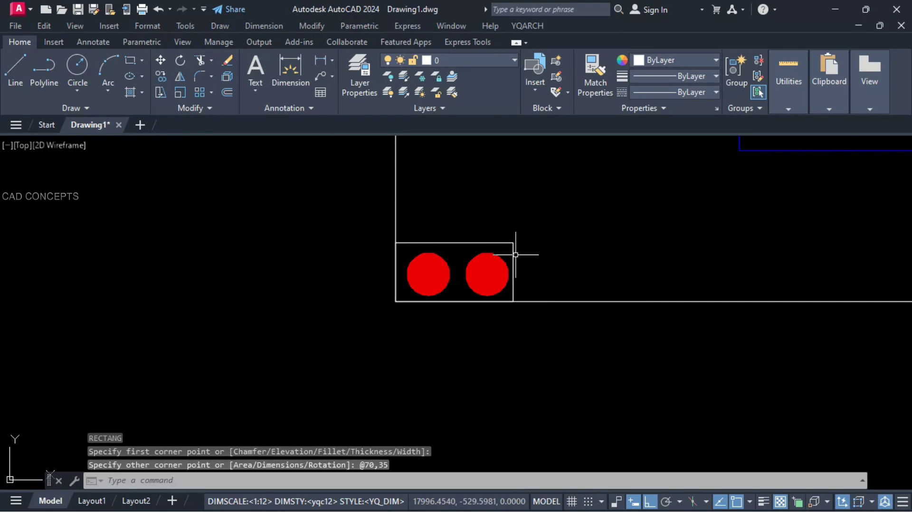
Offset the column base rectangle inward to form an inner border around the two columns
scroll(515, 255, "up", 2)
type("o")
key("Return")
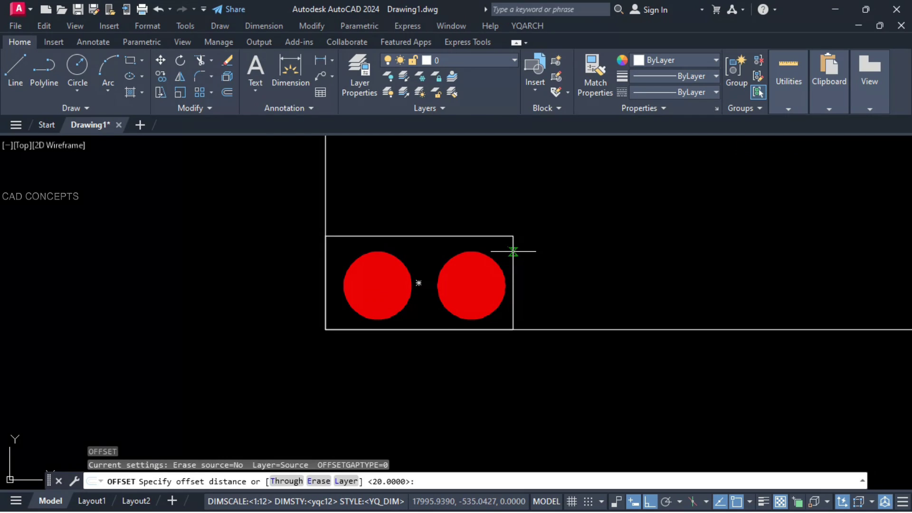
key("Return")
left_click(513, 252)
left_click(499, 245)
key("Escape")
Move both round columns slightly up and left so they sit centered inside the inner rectangle
left_click(335, 214)
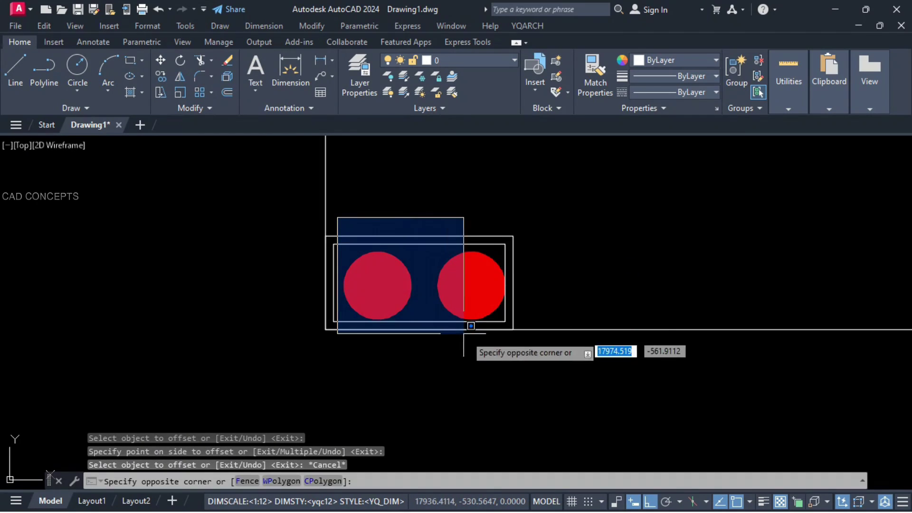
left_click(506, 373)
type("m")
key("Return")
key("F8")
left_click(440, 385)
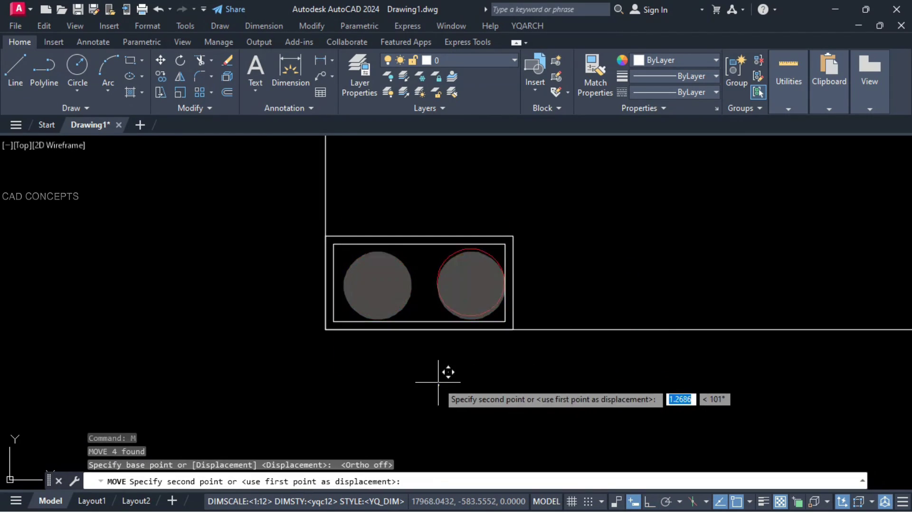
left_click(436, 383)
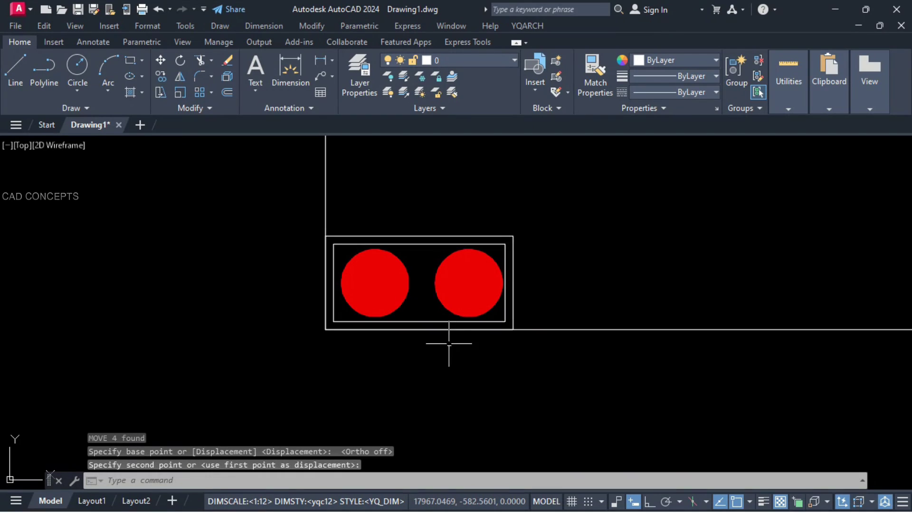
Match the properties of the red column fill onto both column base rectangles
left_click(454, 312)
type("ma")
key("Return")
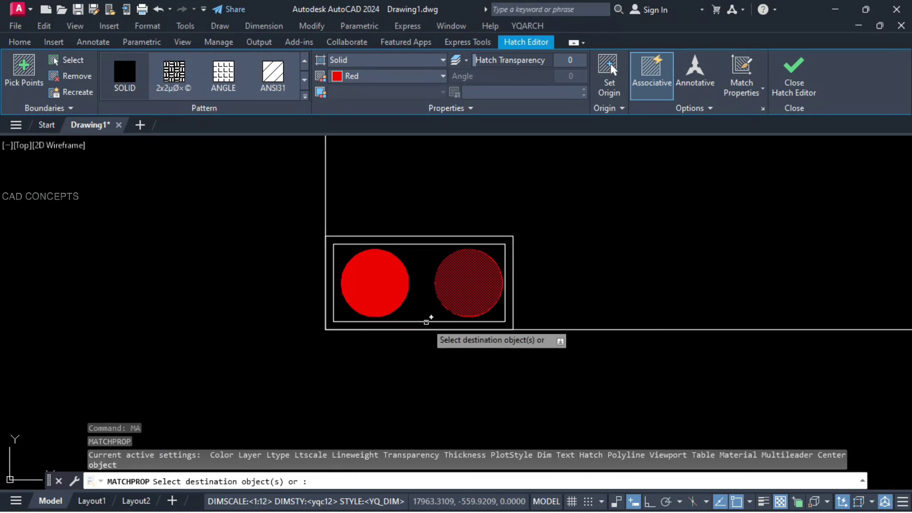
left_click(431, 223)
left_click(421, 250)
key("Escape")
Mirror the two-column base about a vertical line through the midpoint of the porch's front edge
scroll(405, 353, "down", 6)
left_click(356, 308)
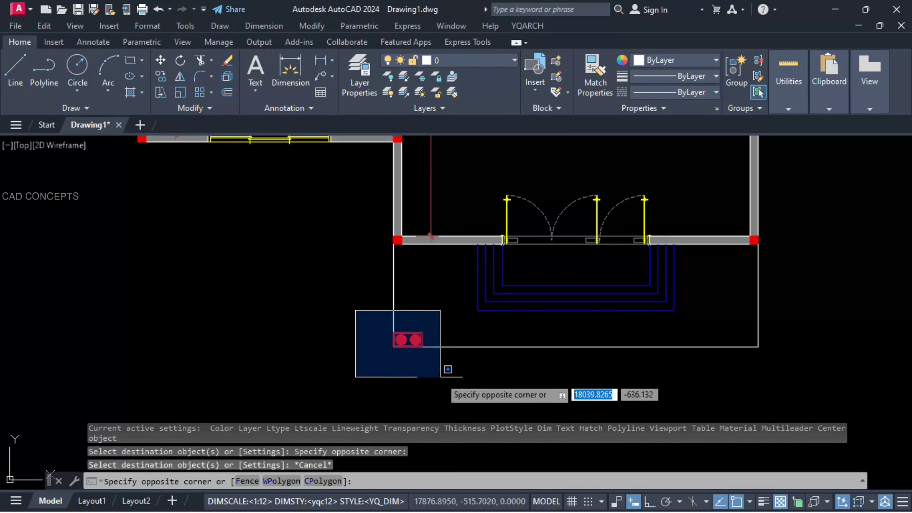
left_click(435, 375)
type("mi")
key("Return")
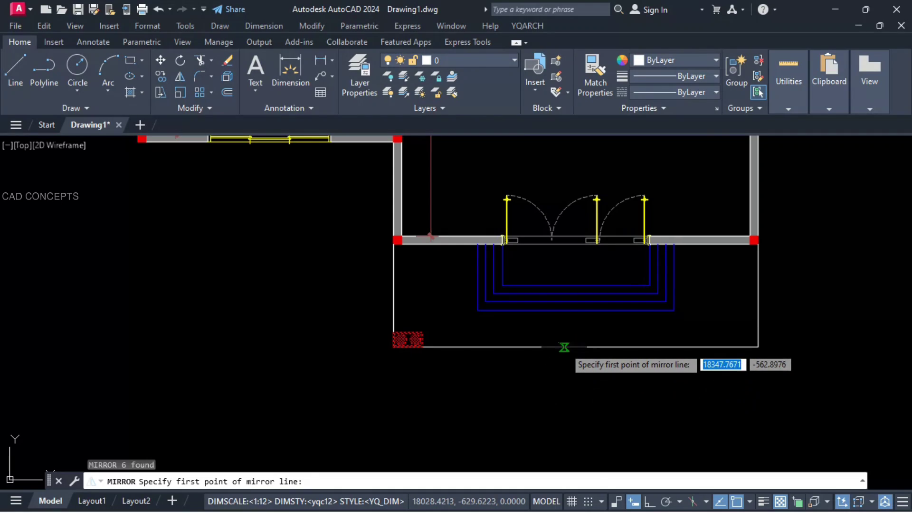
left_click(576, 347)
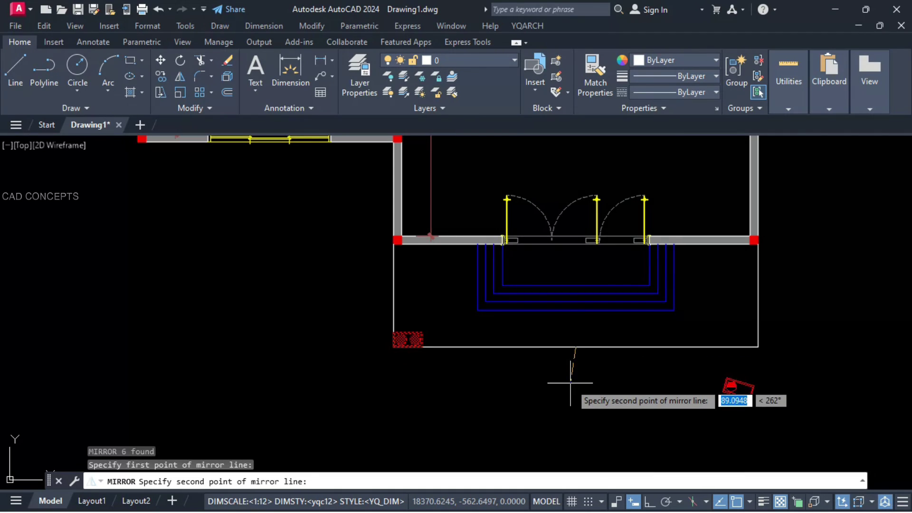
key("F8")
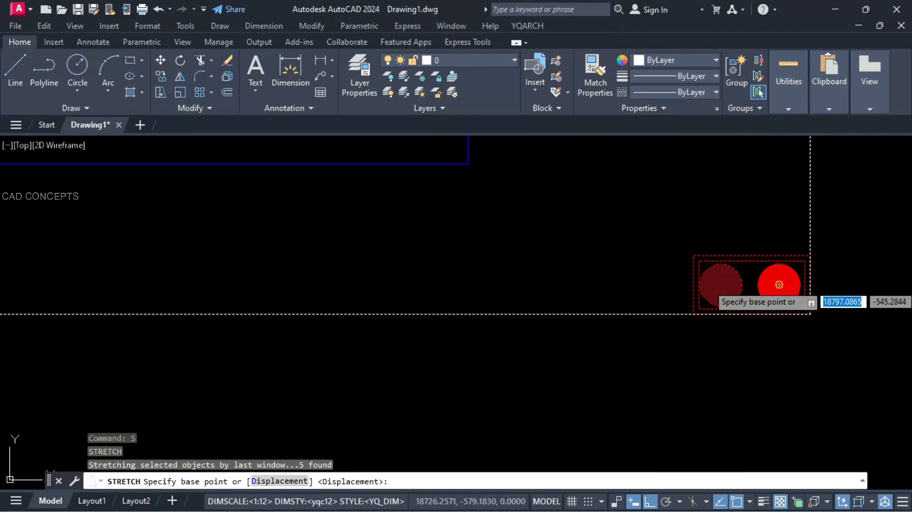
Stretch the mirrored base and its inner column inward by one column spacing to make room for a third column
left_click(780, 285)
key("Return")
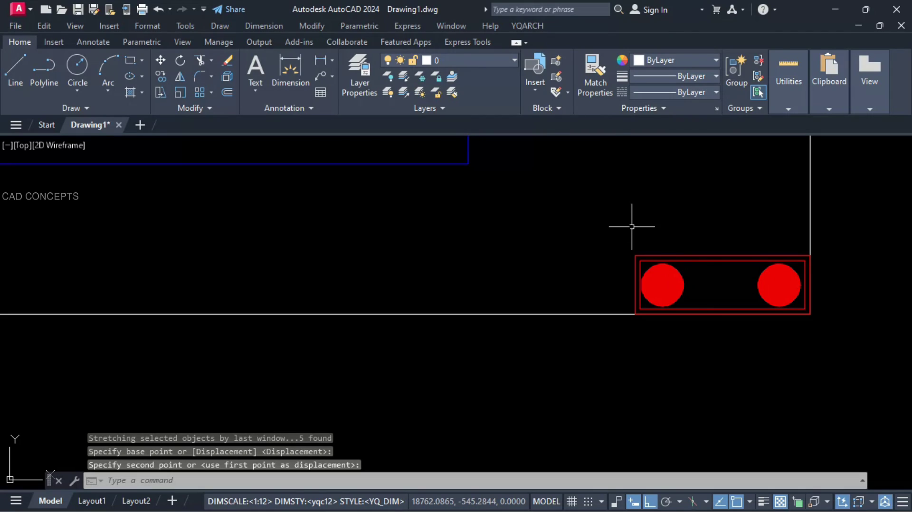
left_click(608, 220)
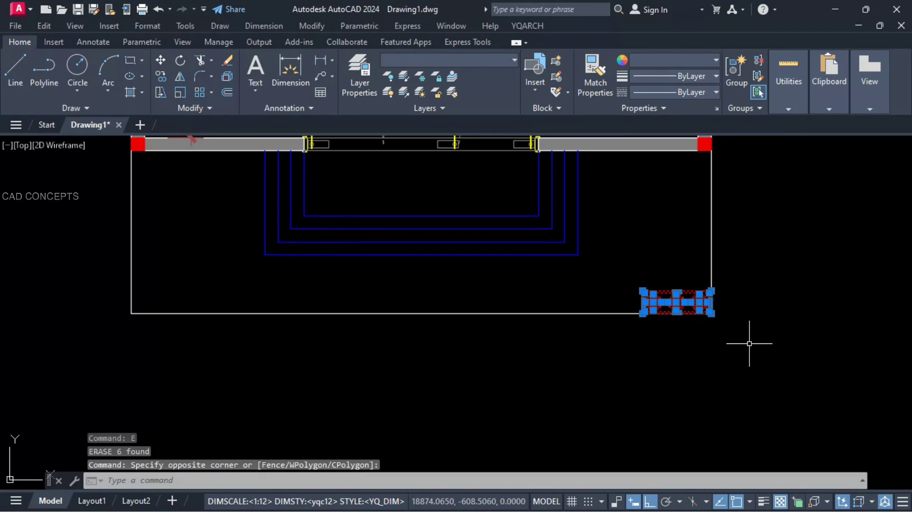
Mirror the three-column base across the entrance's vertical midline to the porch's opposite front corner
type("mi")
key("Return")
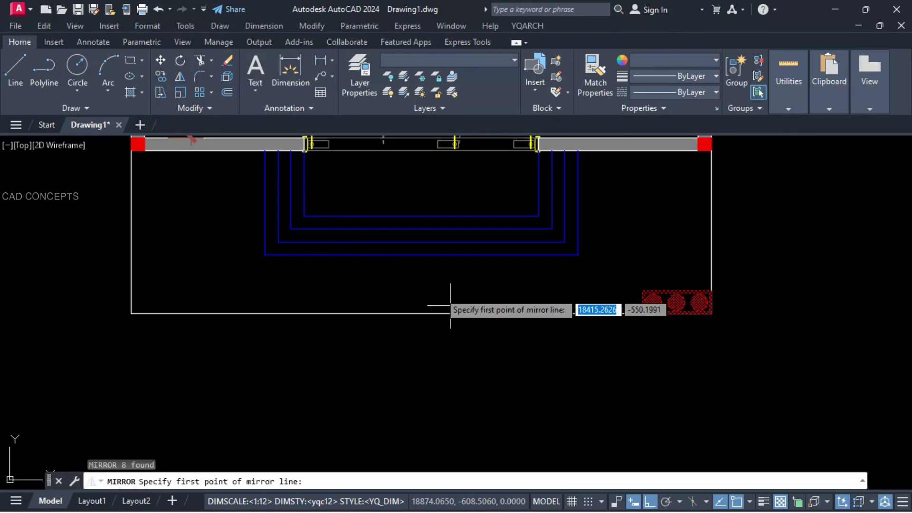
left_click(419, 256)
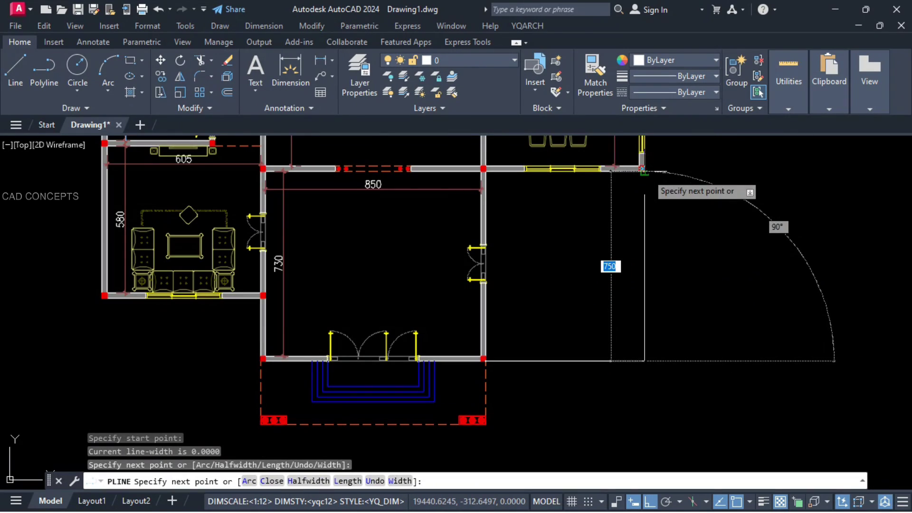
Outline the open area right of the entrance hall with a polyline and match it to the dashed porch outline
key("Escape")
left_click(642, 199)
key("Escape")
key("Escape")
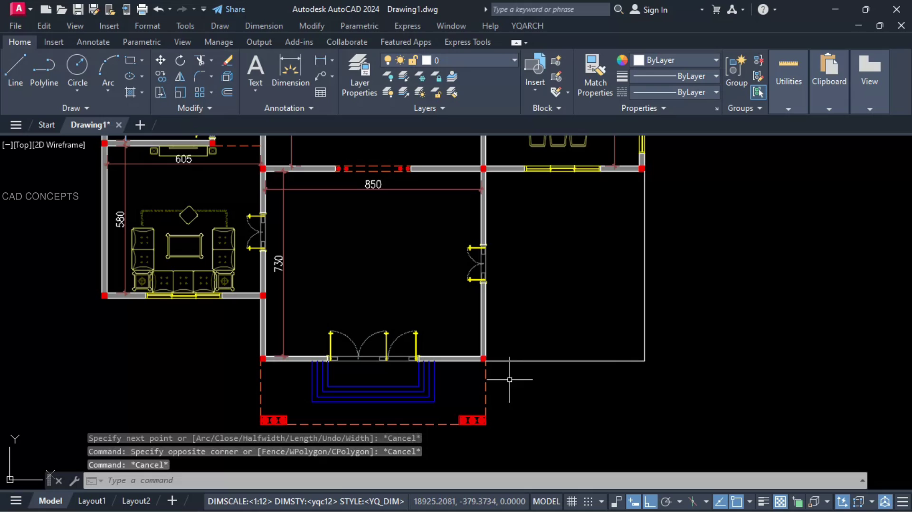
left_click(486, 393)
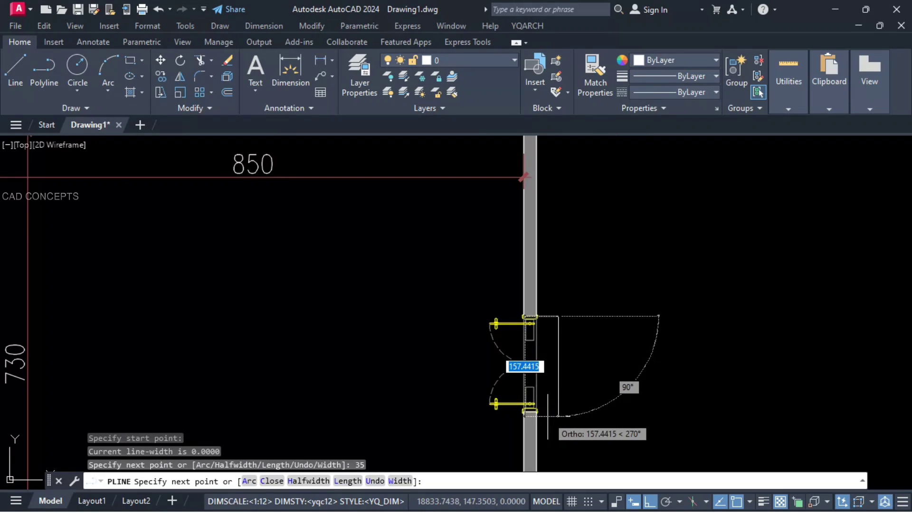
Draw a polyline step outline around the side double door, projecting 35 units from the wall
scroll(530, 304, "up", 3)
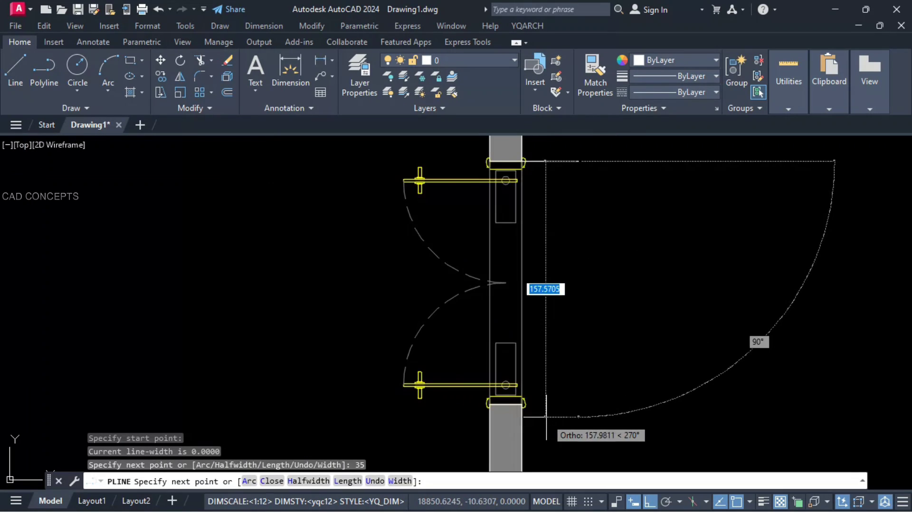
scroll(528, 308, "down", 3)
scroll(541, 321, "down", 2)
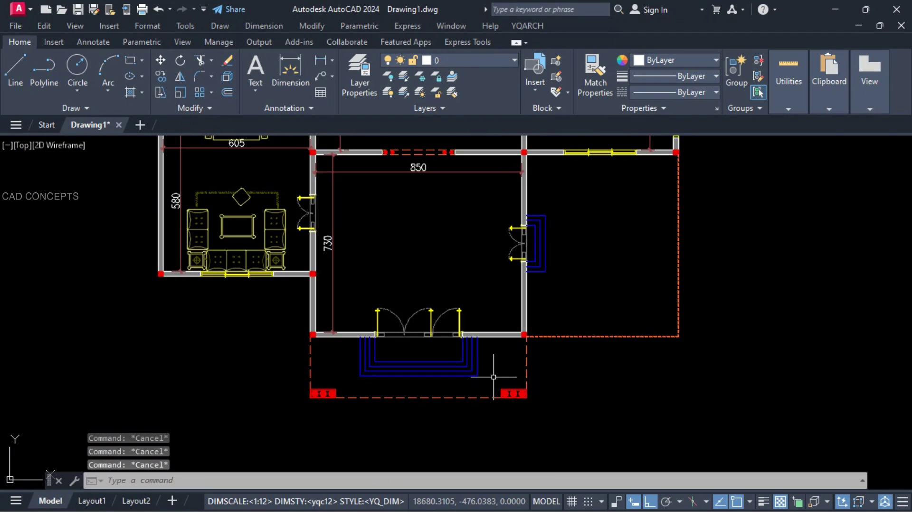
Draw a line across the front wall right of the entrance and copy it 135 units along to mark a window opening
type("l")
key("Return")
scroll(494, 377, "up", 4)
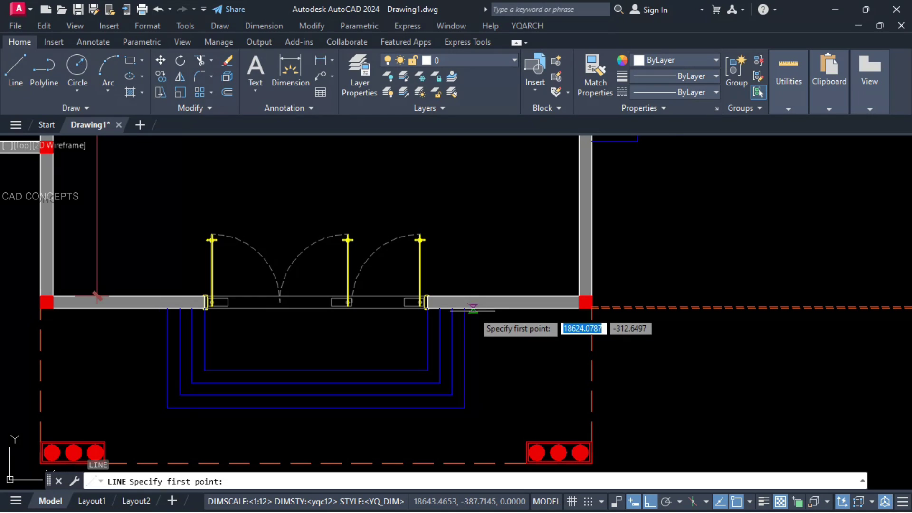
left_click(473, 311)
left_click(472, 296)
key("Escape")
left_click(471, 284)
left_click(484, 330)
type("c")
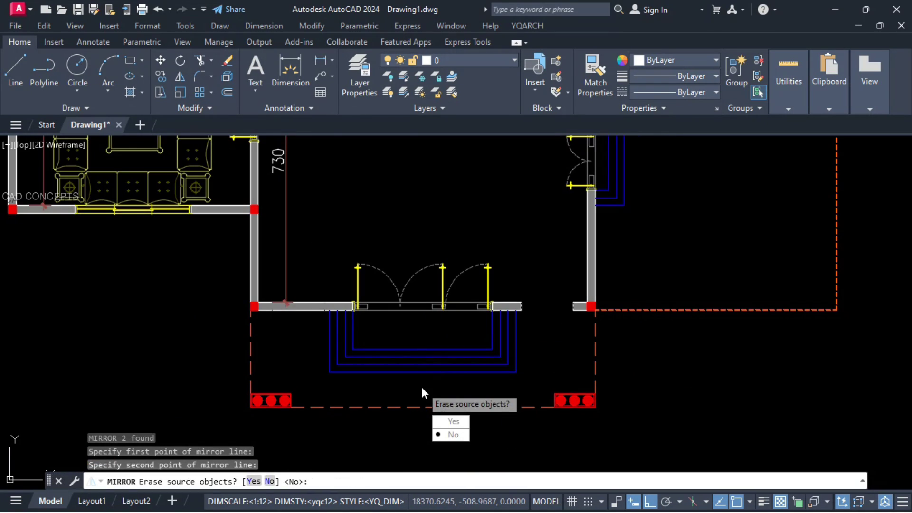
Mirror the opening lines to the entrance's left side, keeping the originals, and insert a two-point window with wall thickness 20 there
key("Return")
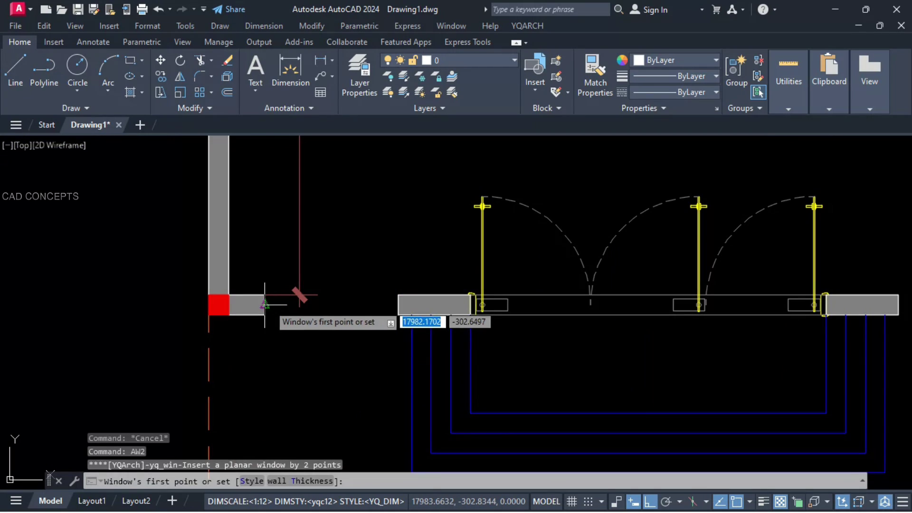
left_click(265, 305)
left_click(396, 305)
key("Return")
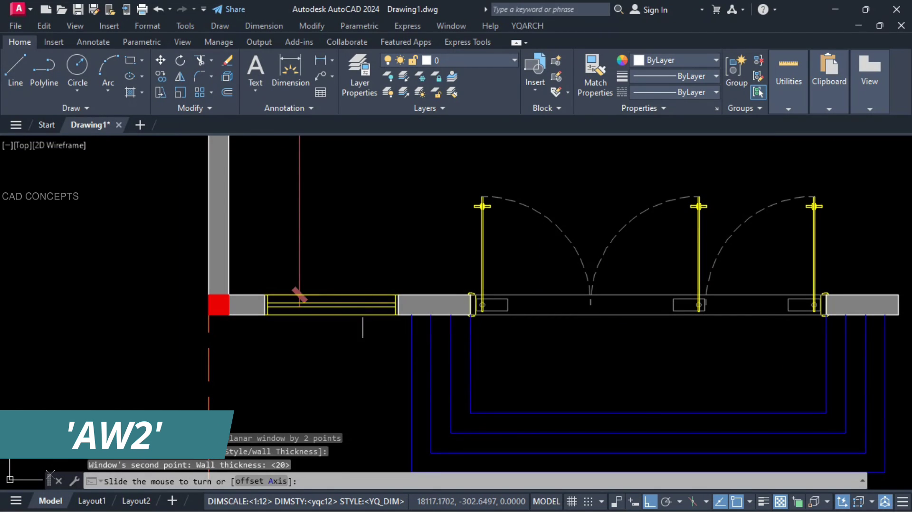
Insert a two-point planar window with wall thickness 20 in the front wall opening right of the entrance
scroll(363, 309, "down", 5)
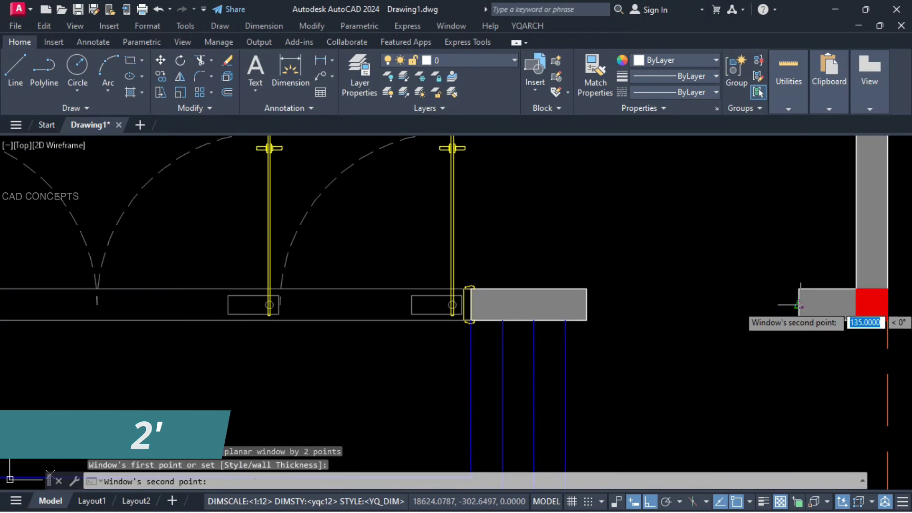
left_click(801, 304)
key("Return")
key("Escape")
scroll(485, 378, "down", 6)
scroll(553, 408, "down", 2)
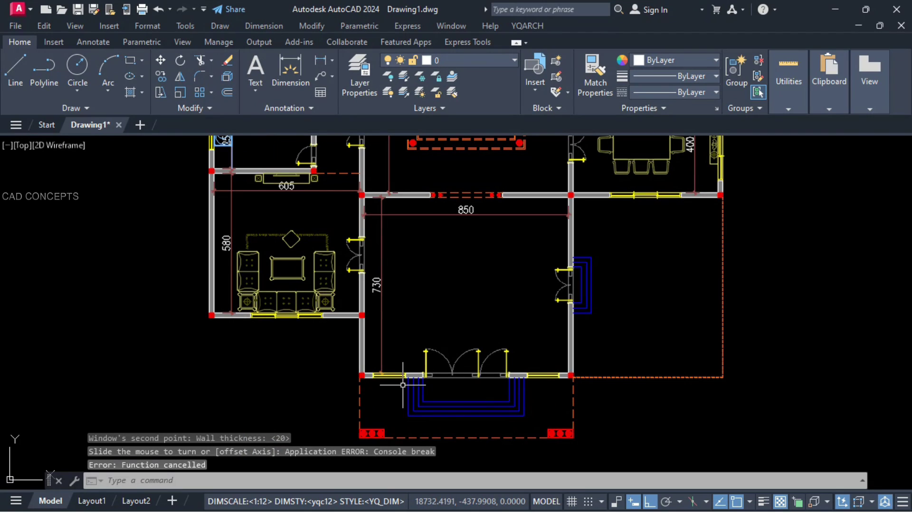
Insert two-point planar windows with wall thickness 20 in the openings of the entrance hall's left and right side walls
scroll(362, 386, "up", 2)
type("AW2")
key("Return")
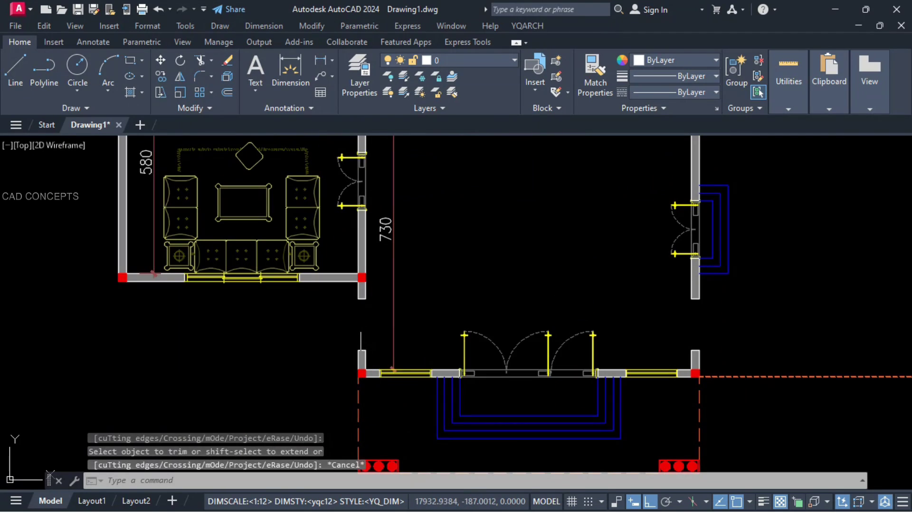
left_click(362, 351)
left_click(362, 311)
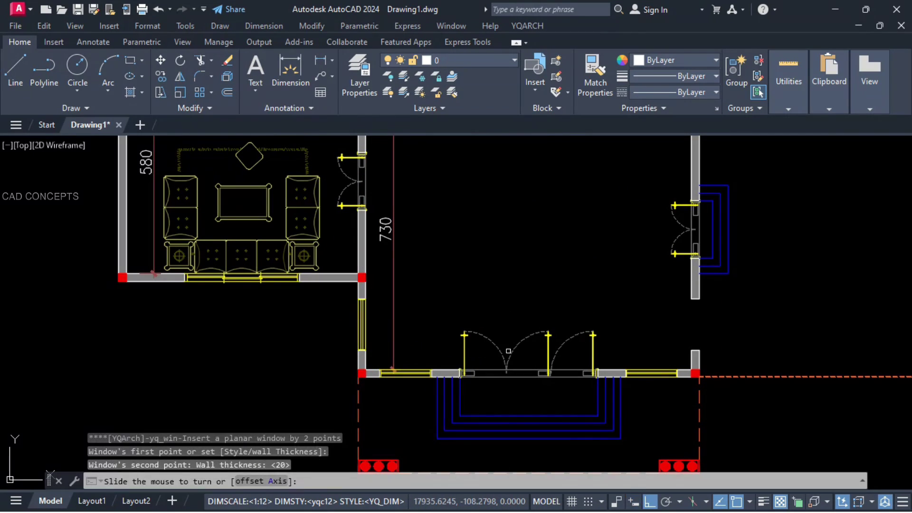
key("space")
left_click(695, 351)
left_click(696, 300)
key("Escape")
Mirror the right side wall's window about the side double door's centre, keeping the original
scroll(675, 304, "down", 2)
middle_click_drag(675, 304, 535, 343)
left_click(529, 336)
left_click(562, 377)
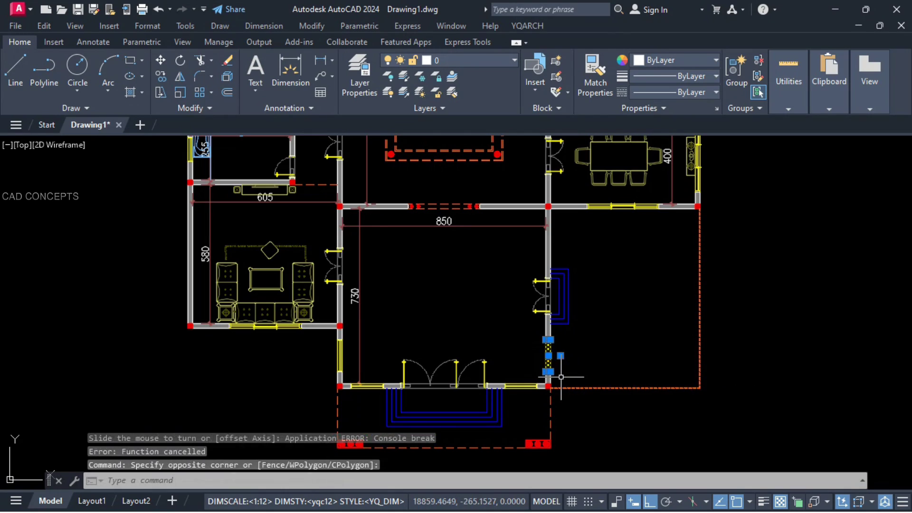
type("mi")
key("space")
left_click(560, 297)
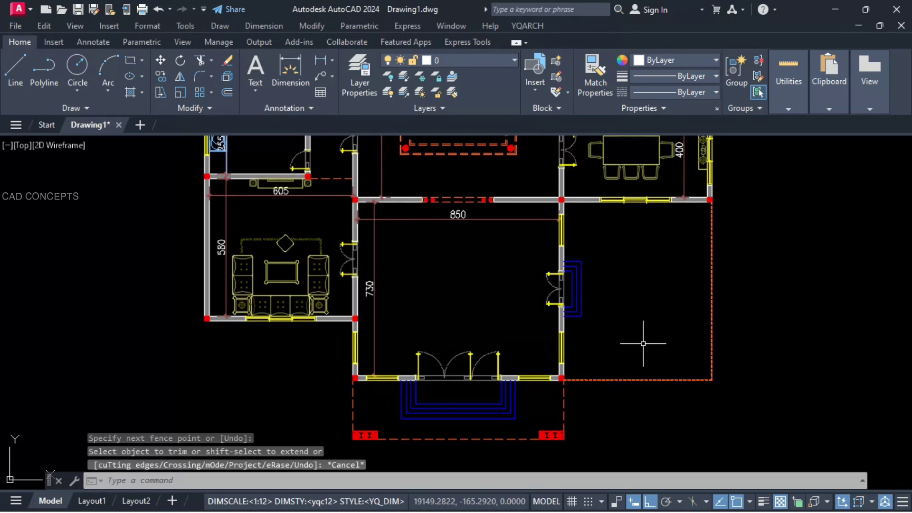
Draw two horizontal lines from the side porch's column blocks to the vertical dashed line beside the steps
scroll(643, 344, "down", 3)
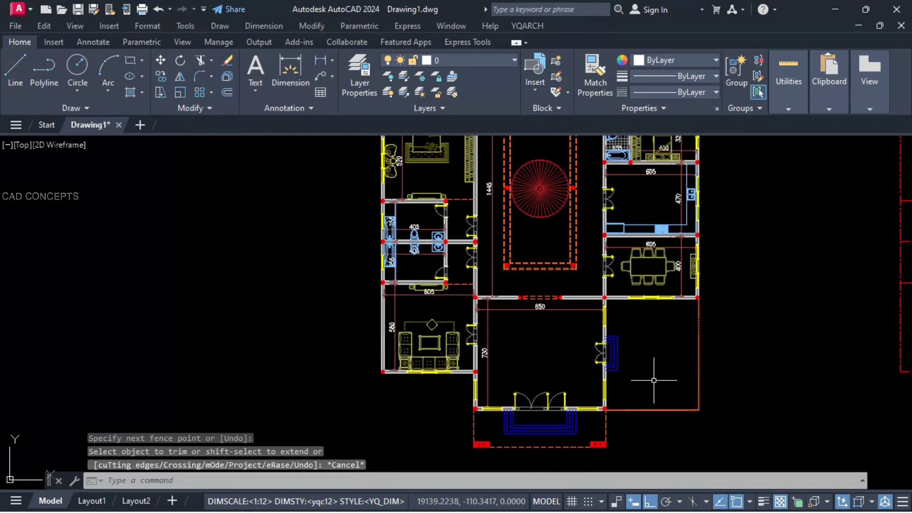
scroll(654, 380, "up", 4)
left_click(321, 60)
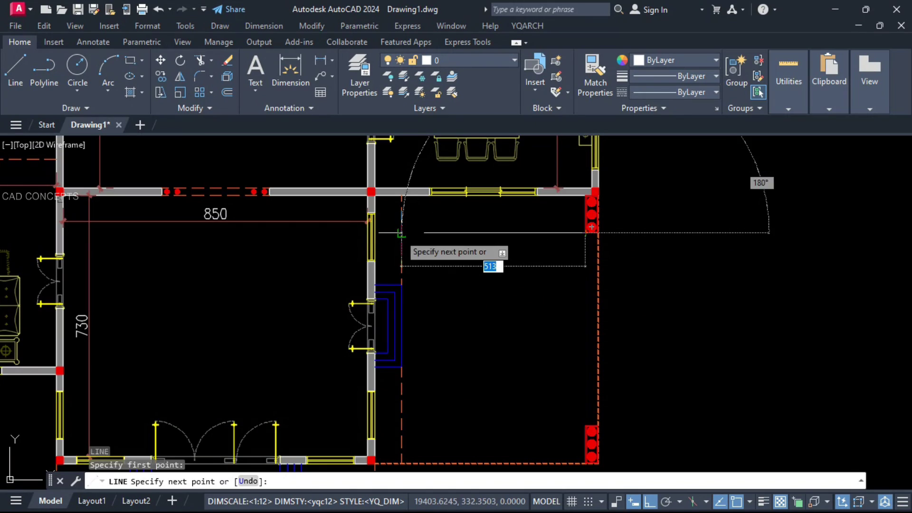
left_click(402, 233)
key("Escape")
key("space")
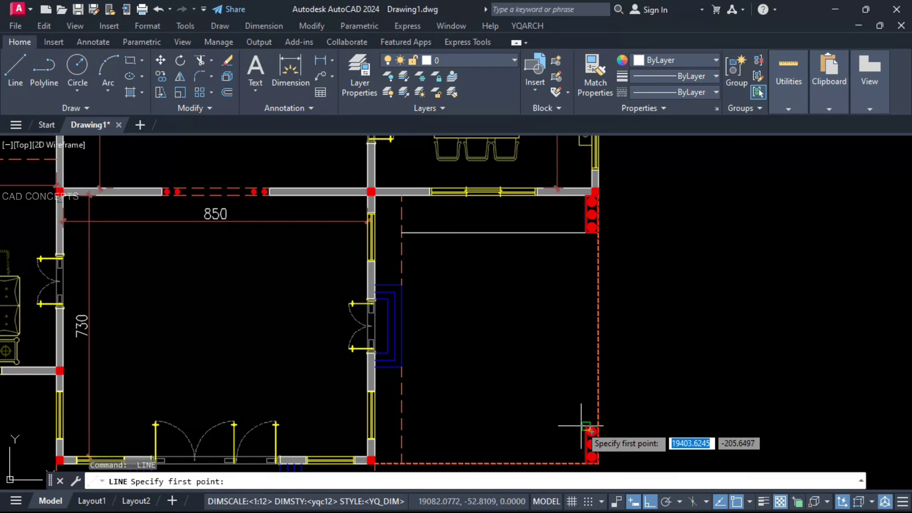
left_click(402, 426)
key("Escape")
Match the two new lines to the dashed line's properties and trim the vertical dashed line's ends beyond them
left_click(403, 436)
type("ma")
key("space")
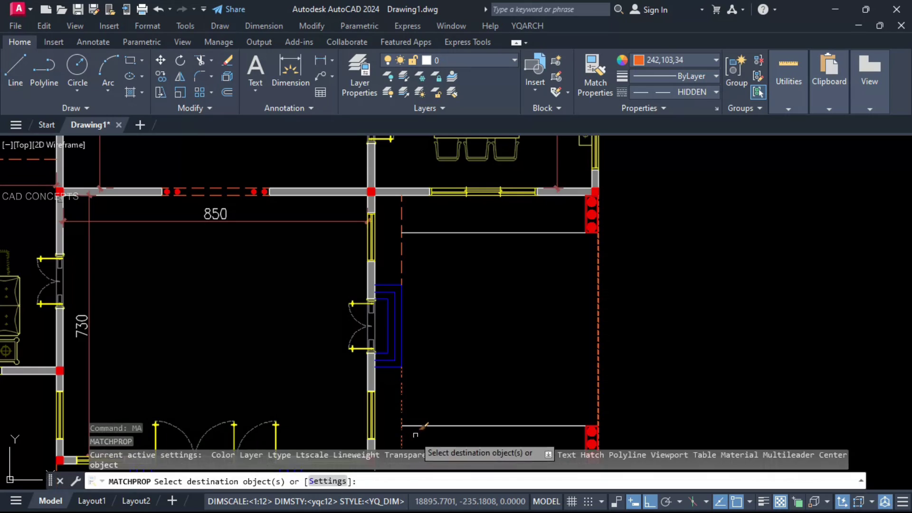
type("tr")
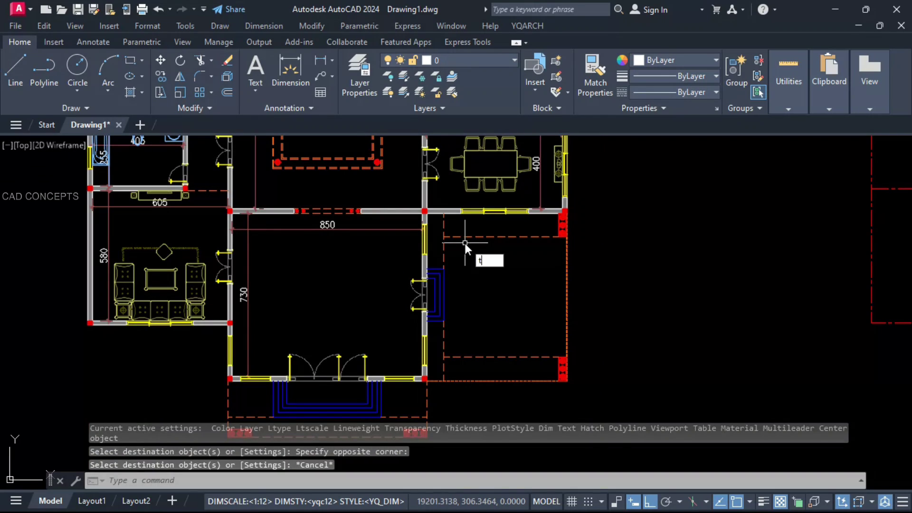
key("space")
left_click(444, 230)
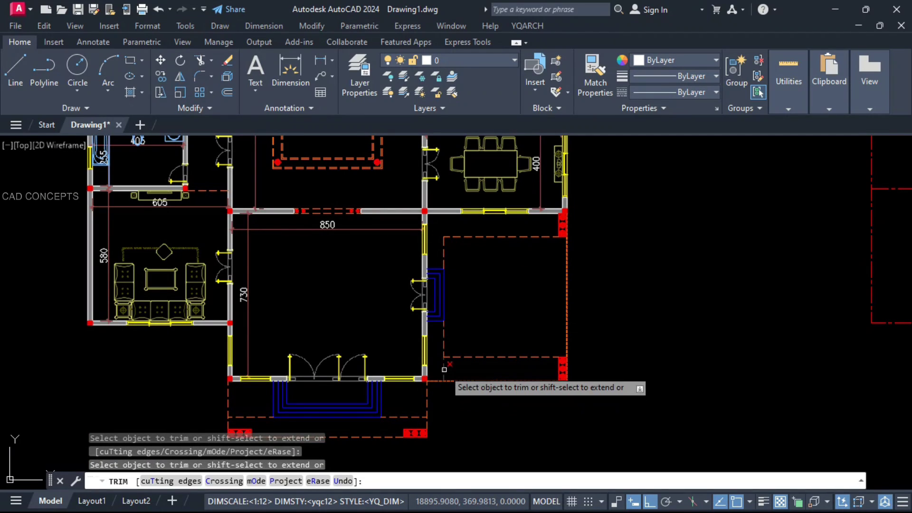
key("Escape")
key("Escape")
Copy the lower dashed line to the middle of the side porch and draw a narrow vertical rectangle about 26 units wide below it
left_click(518, 357)
type("c")
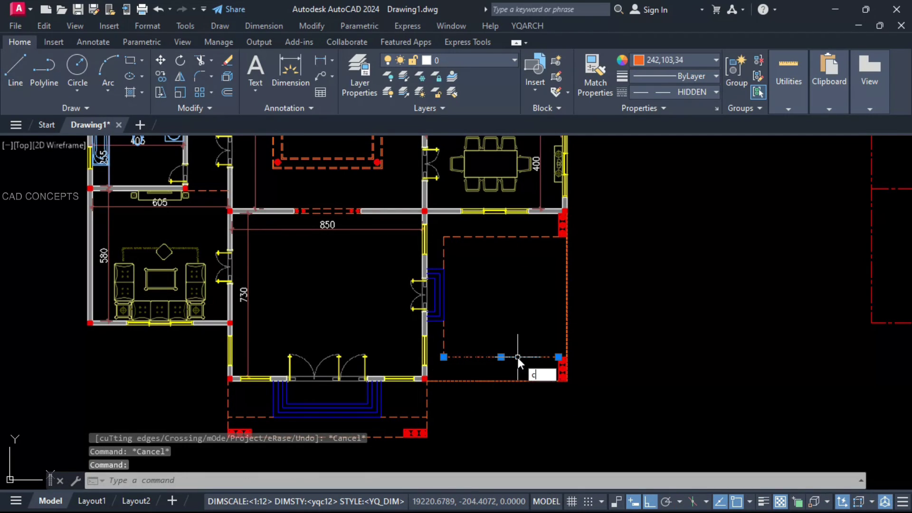
type("o")
key("Return")
scroll(518, 361, "up", 2)
left_click(517, 323)
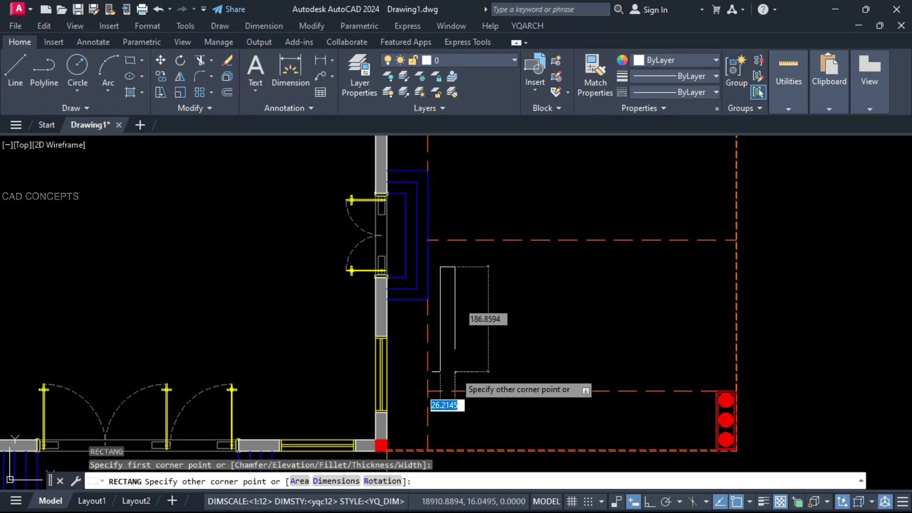
left_click(454, 367)
Place a row of plants with YQArch Heap Trees along the side porch's upper planting strip
left_click(454, 390)
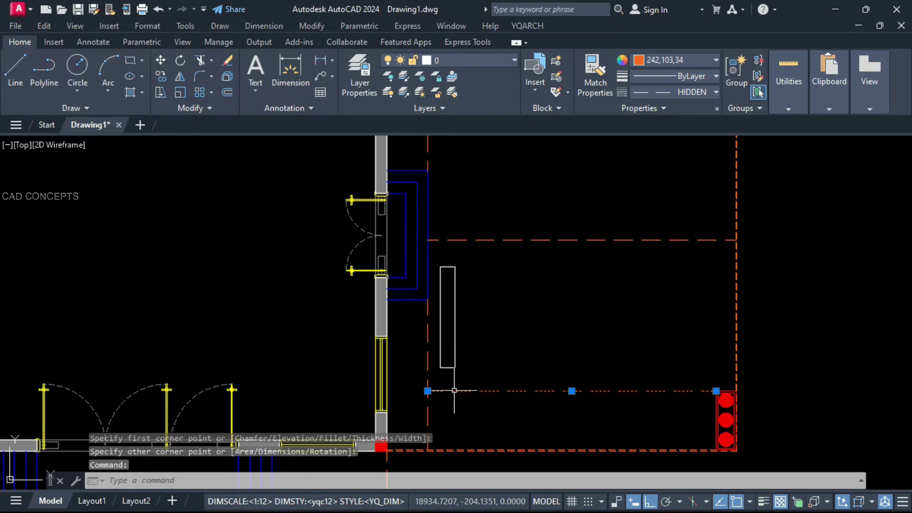
key("Return")
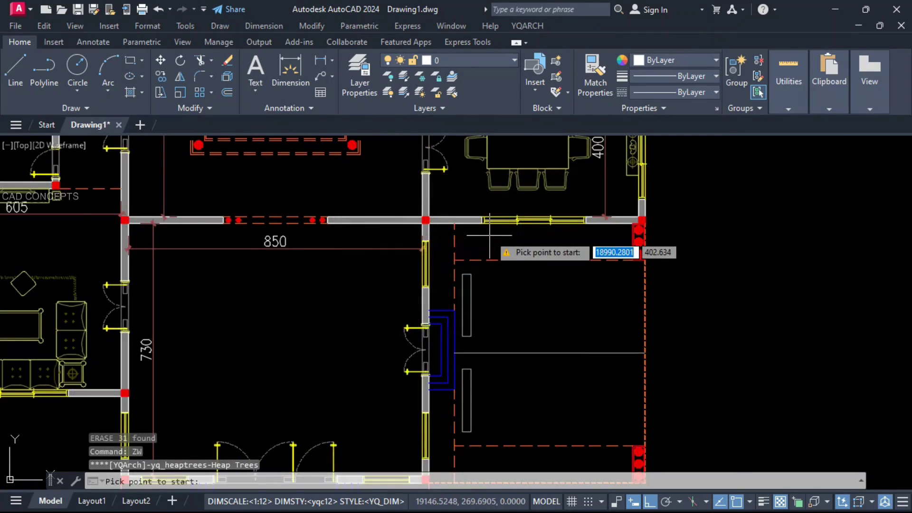
scroll(446, 247, "up", 2)
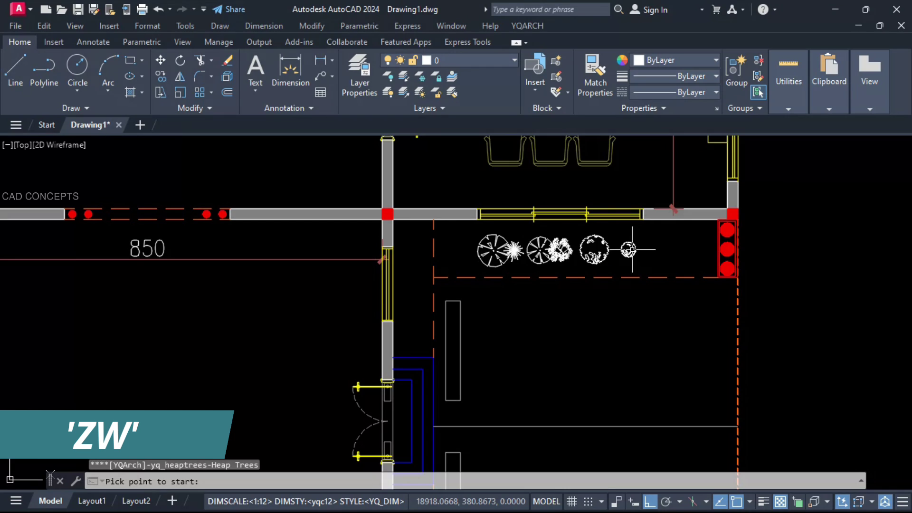
left_click(707, 258)
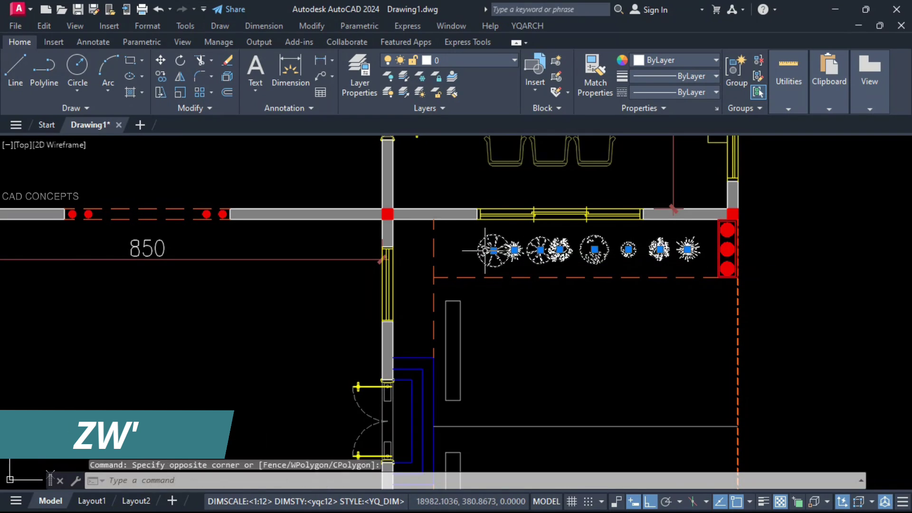
Copy the plant row's first round tree about 50 units left to fill the strip's end
key("Escape")
type("co")
key("Return")
left_click(519, 316)
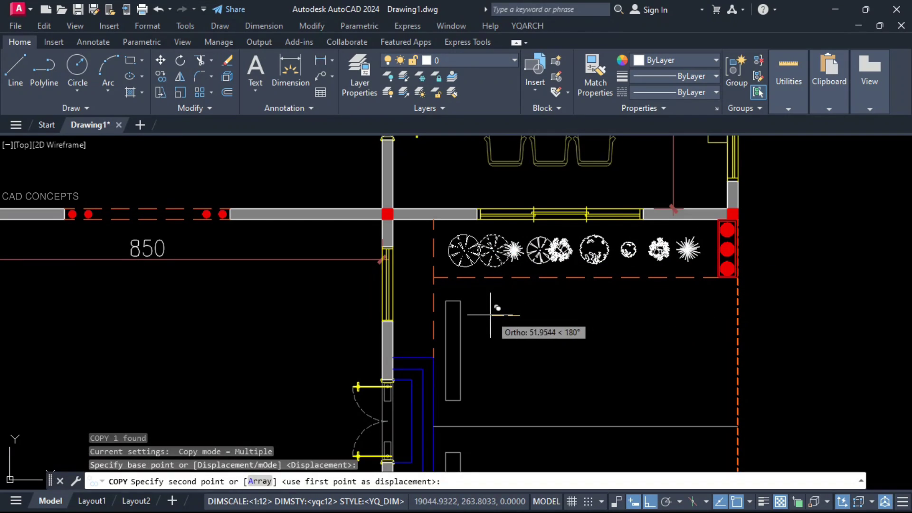
left_click(488, 308)
key("Escape")
Place another row of plants with YQArch Heap Trees along the side porch's lower planting strip
scroll(508, 220, "down", 4)
scroll(517, 357, "up", 2)
key("Return")
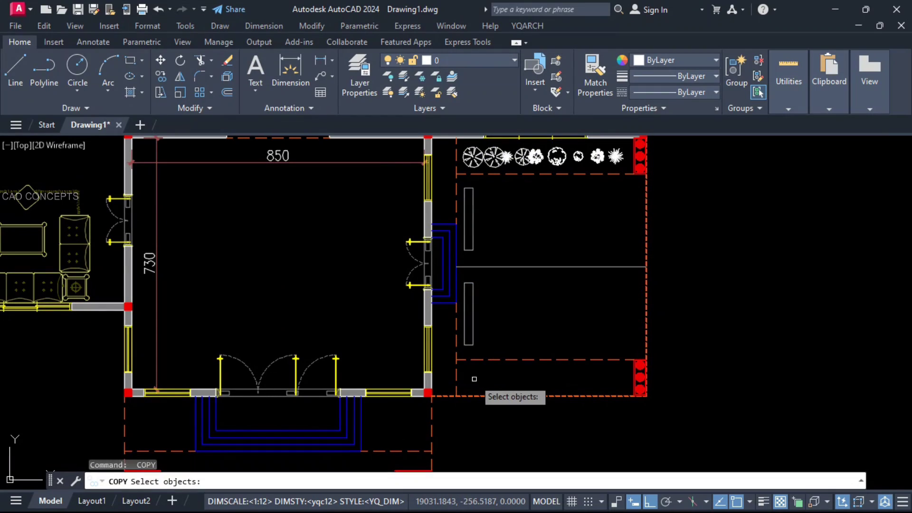
key("Escape")
key("Return")
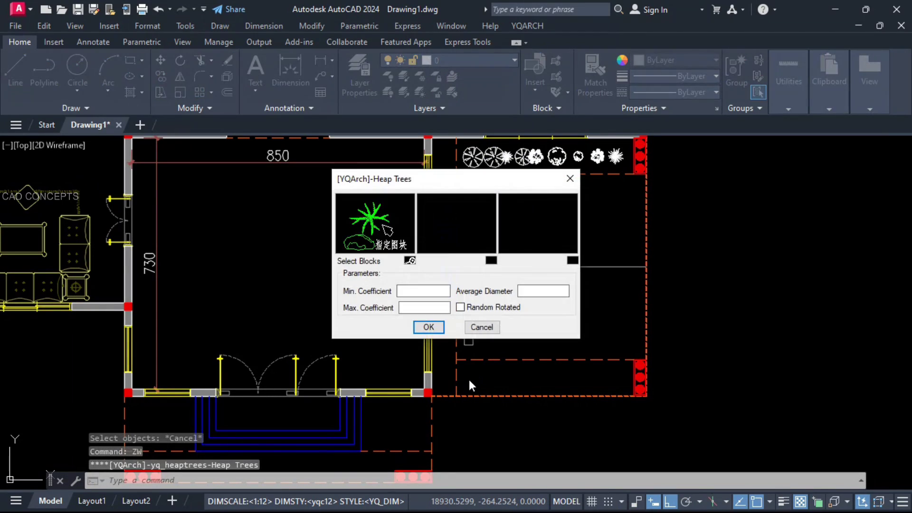
key("Return")
left_click(466, 380)
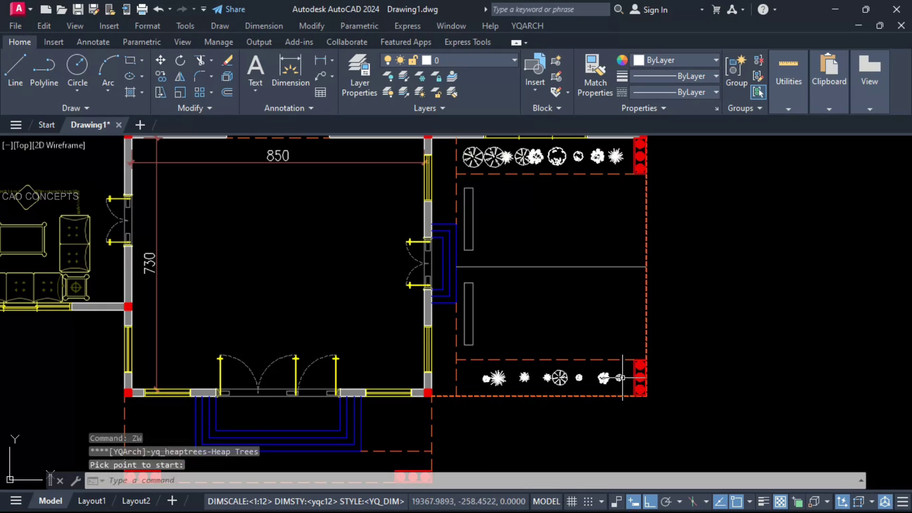
Scale up the spiky plant right of the front steps about its centre and copy it to the bed on the left
scroll(463, 386, "up", 2)
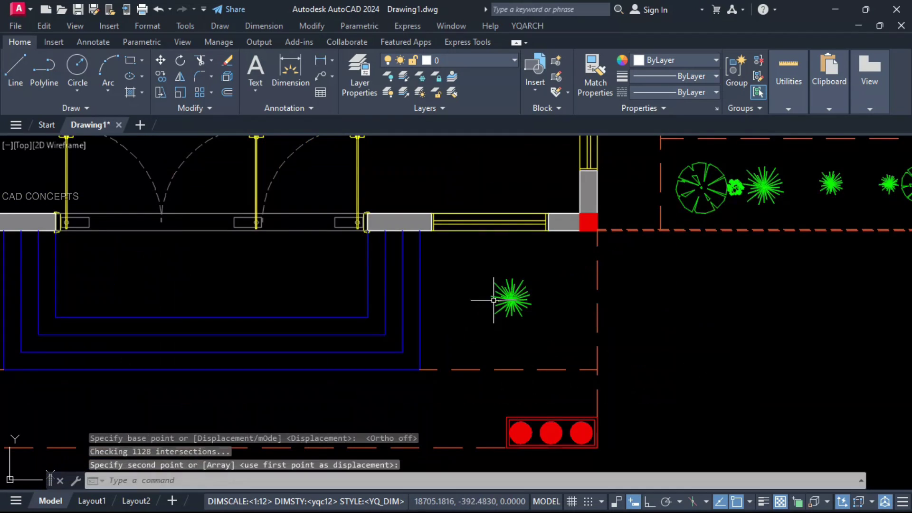
left_click(472, 271)
left_click(529, 313)
key("space")
type("sc")
key("space")
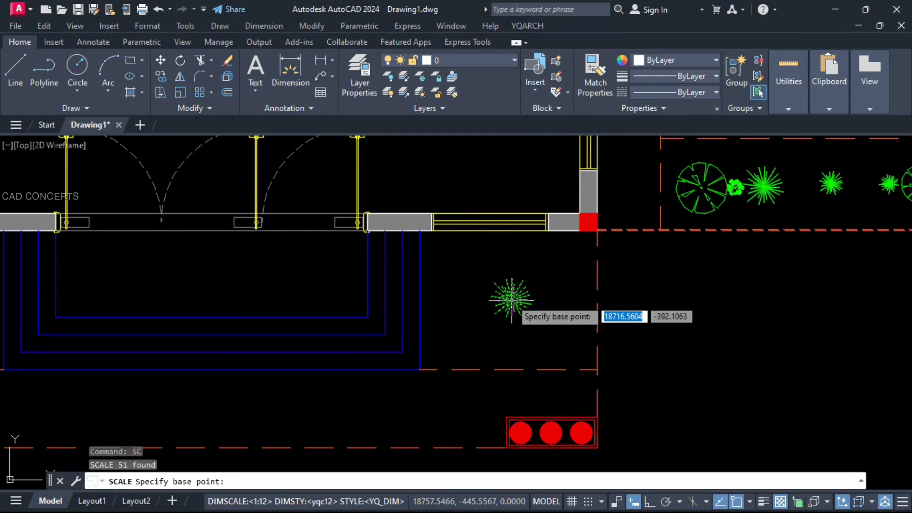
left_click(512, 300)
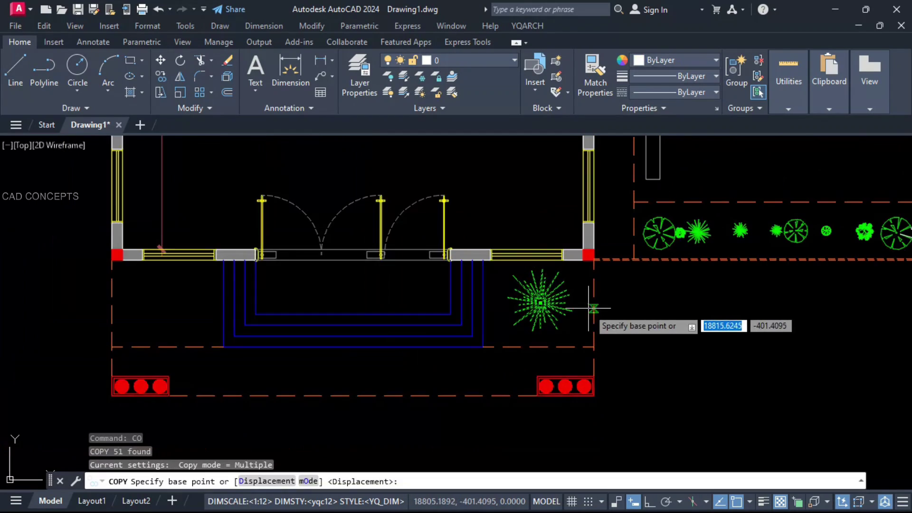
left_click(541, 302)
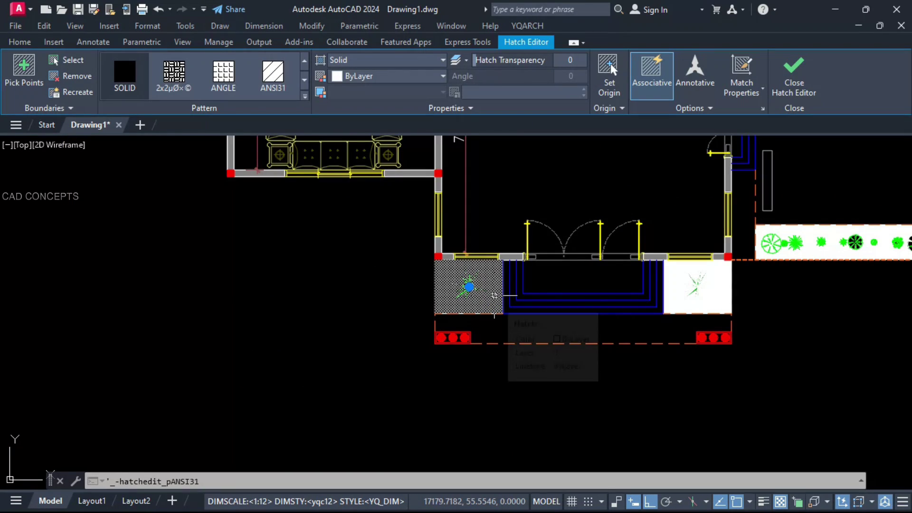
Edit the solid hatch in the planting bed left of the front steps to a green dotted pattern
type("h")
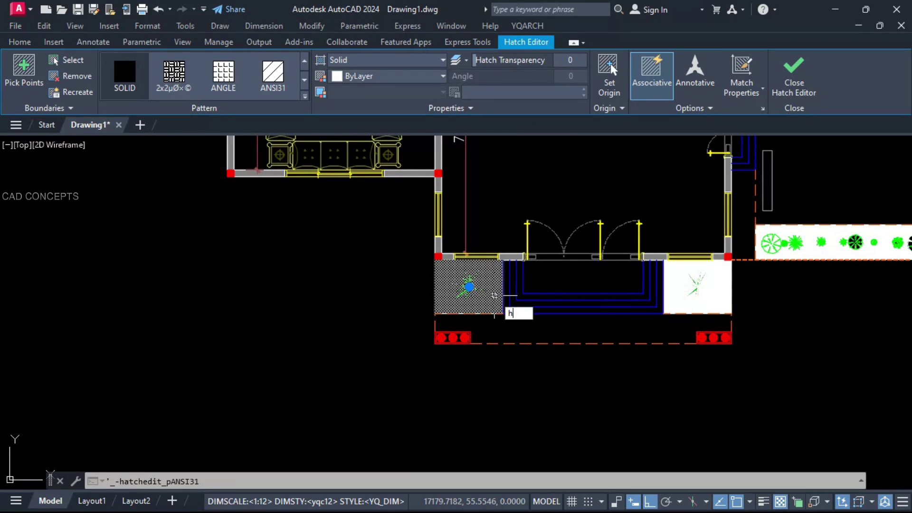
left_click(762, 108)
left_click(477, 189)
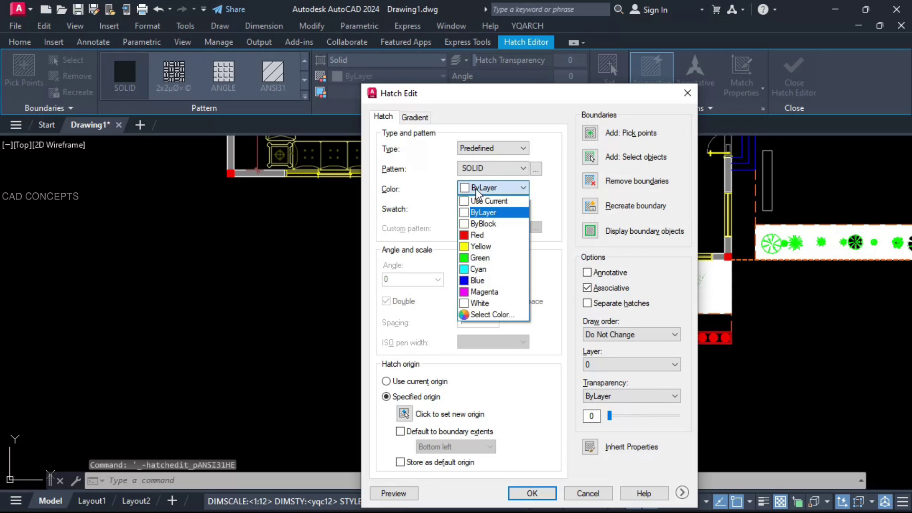
left_click(477, 190)
left_click(525, 172)
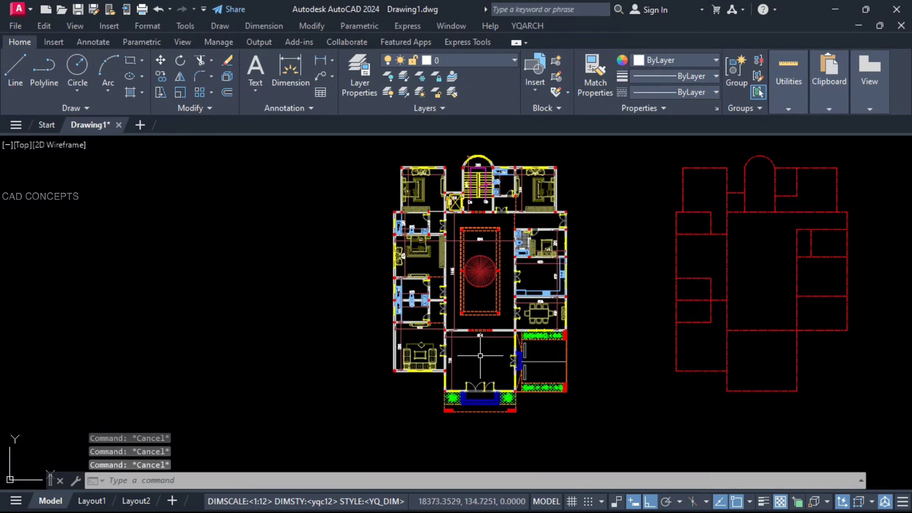
Add multiline text room labels and change the copied DINING label in the entrance hall to VOID ENTRANCE LOBBY
type("t")
key("Return")
scroll(421, 182, "up", 6)
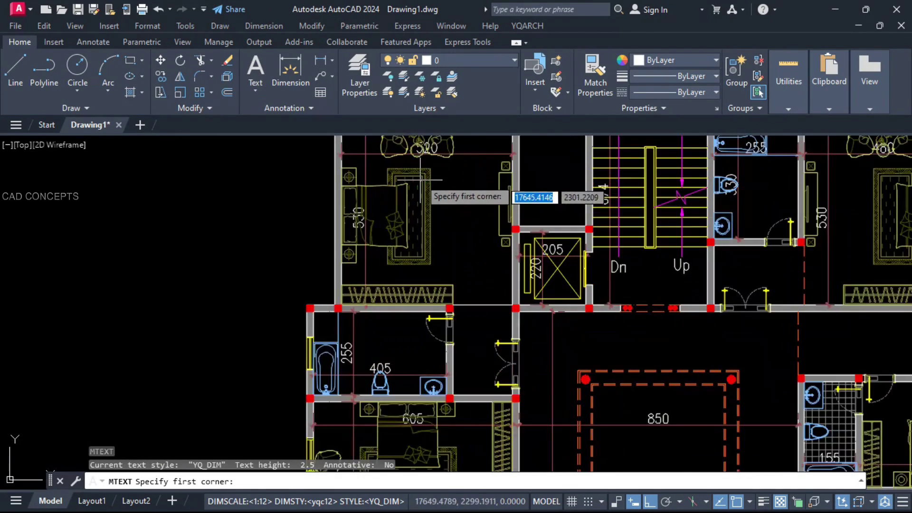
scroll(400, 198, "down", 4)
scroll(393, 346, "up", 2)
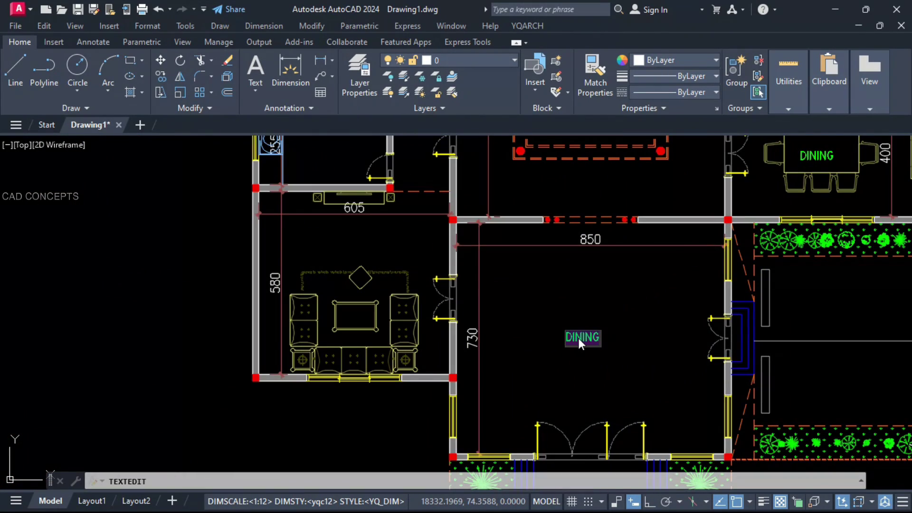
type("VOID ENTRANCE LOBBY")
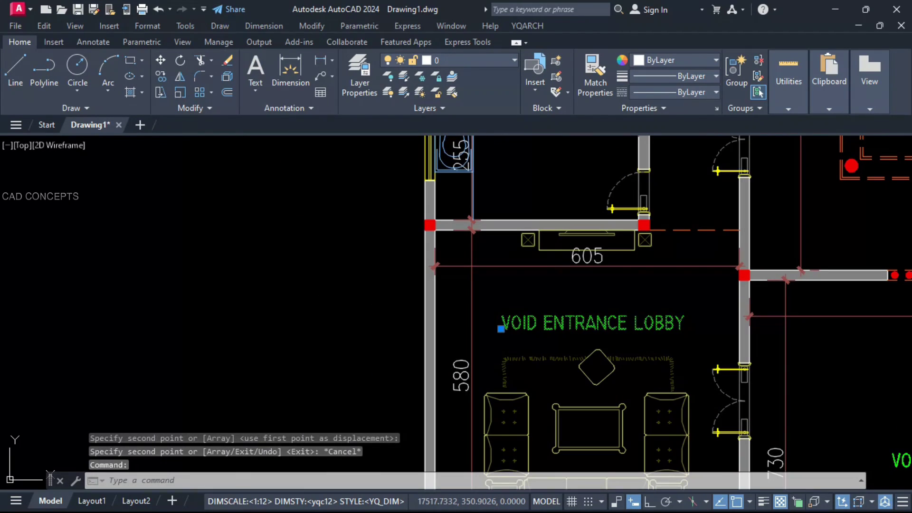
Change the label copied above the sofa set to HALL/MAJLIS
double_click(538, 324)
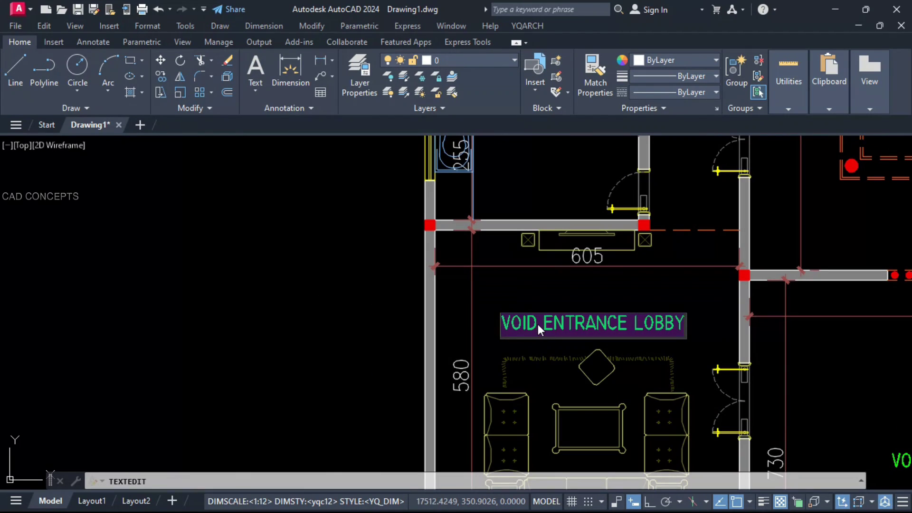
type("HALL/MAJLIS")
key("Return")
key("Escape")
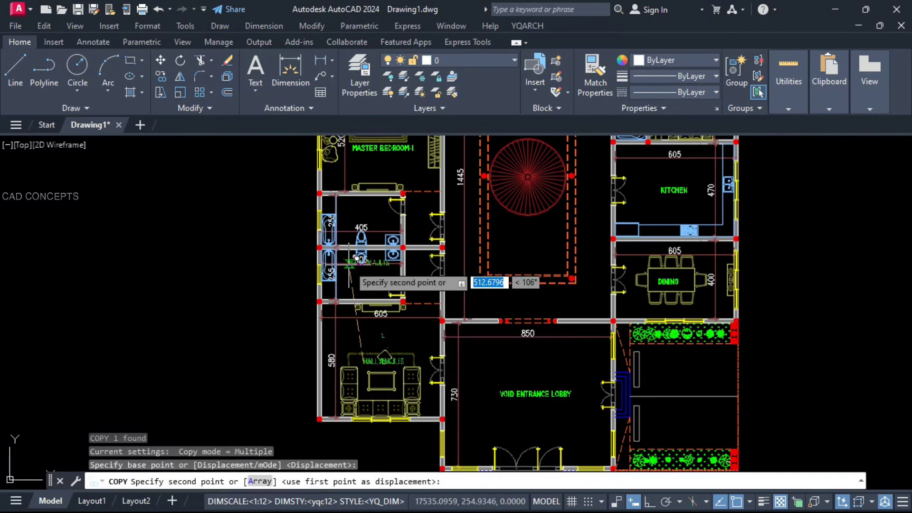
Copy the HALL/MAJLIS label into the bathroom above the hall, change it to BATHROOM and copy it to the other bathrooms
type("BATHROOM")
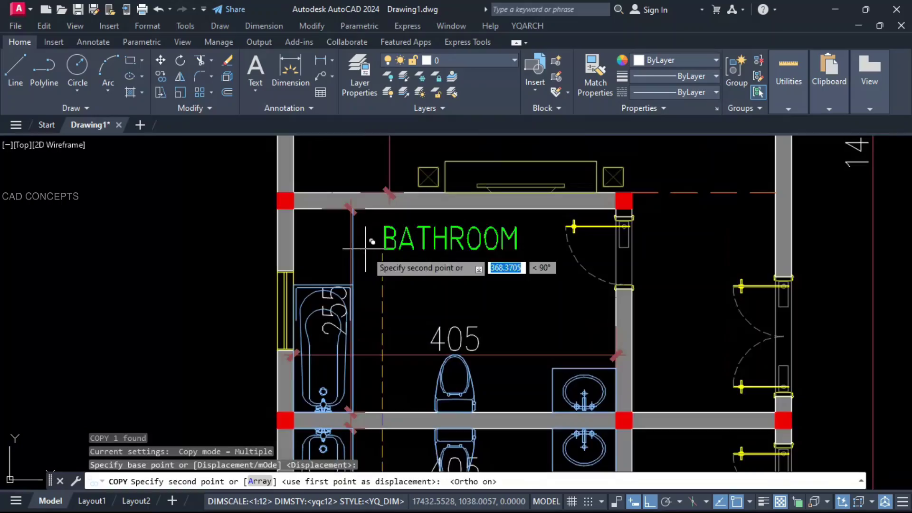
scroll(614, 249, "down", 6)
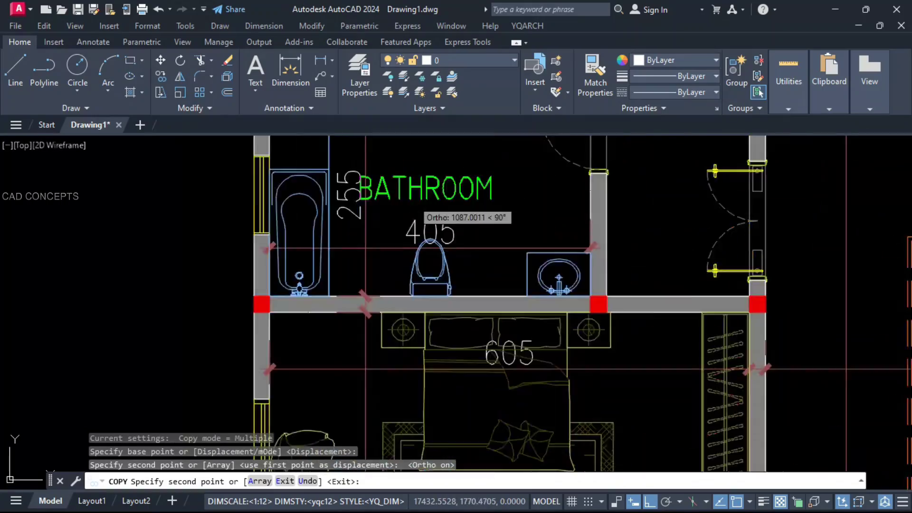
scroll(616, 248, "up", 4)
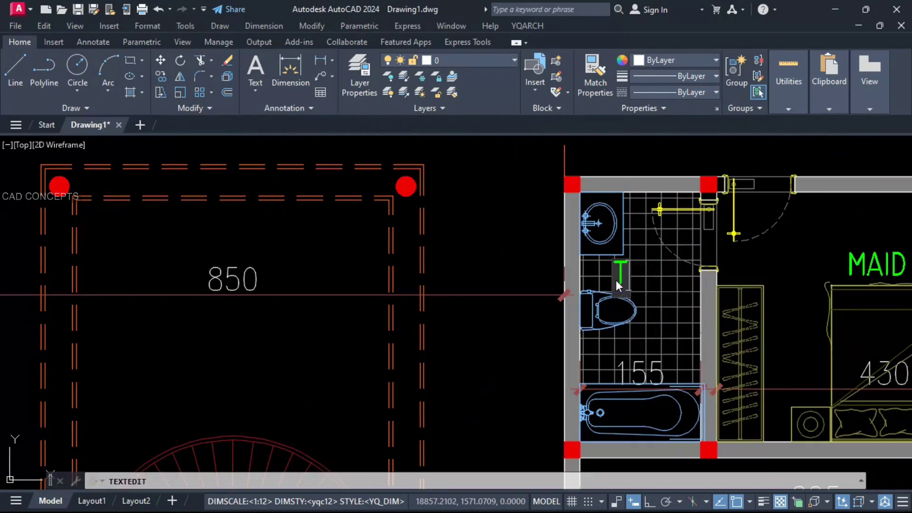
Change the label in the maid's bathroom to TOI. and copy the EXIT label into the central void, changing it to VOID OPEN
type("OI.")
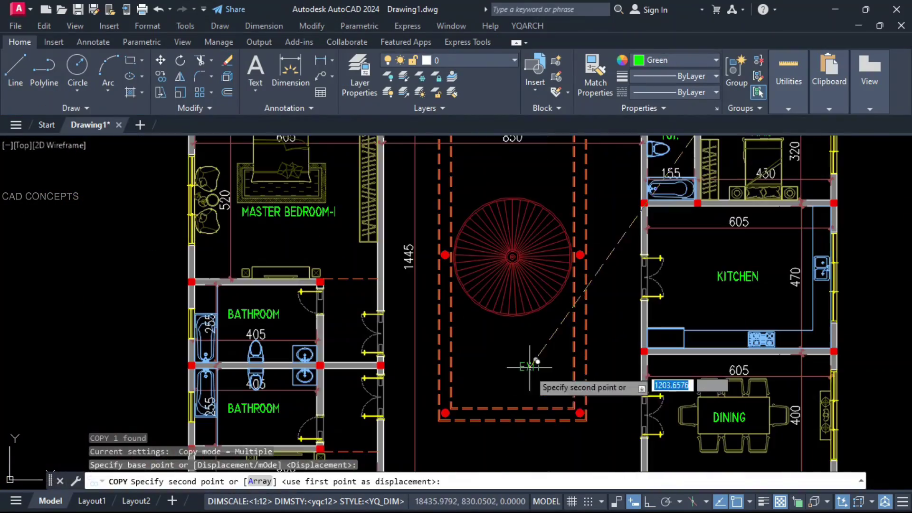
left_click(510, 367)
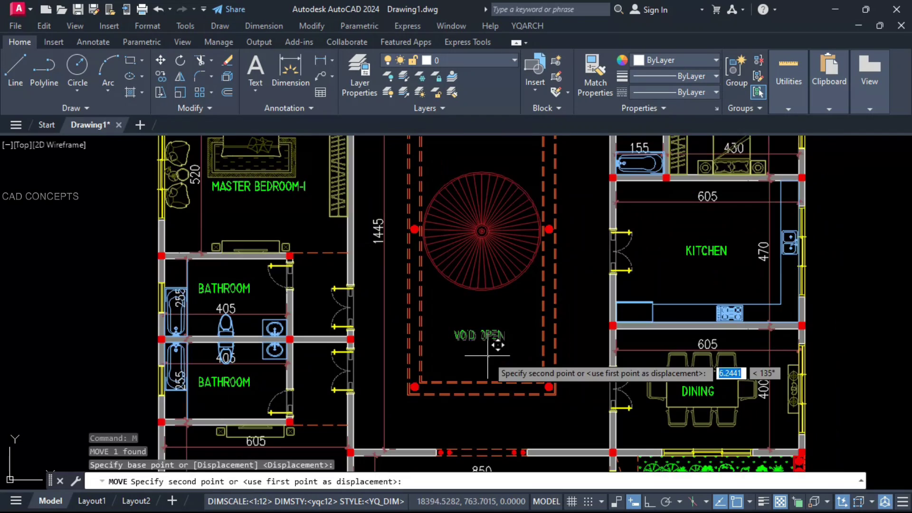
key("Escape")
key("Escape")
Save the drawing and add the title GROUND FLOOR VILLA PLAN below the front entrance of the plan
scroll(464, 352, "down", 4)
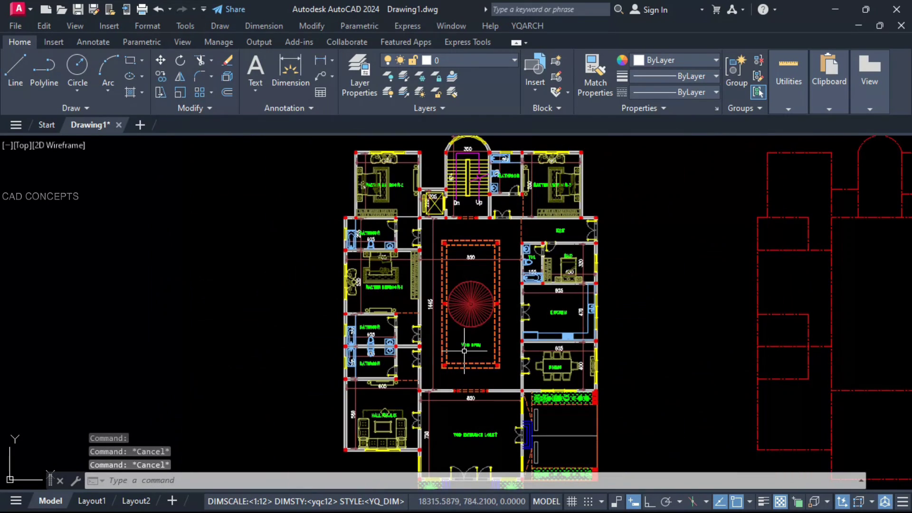
key("ctrl+s")
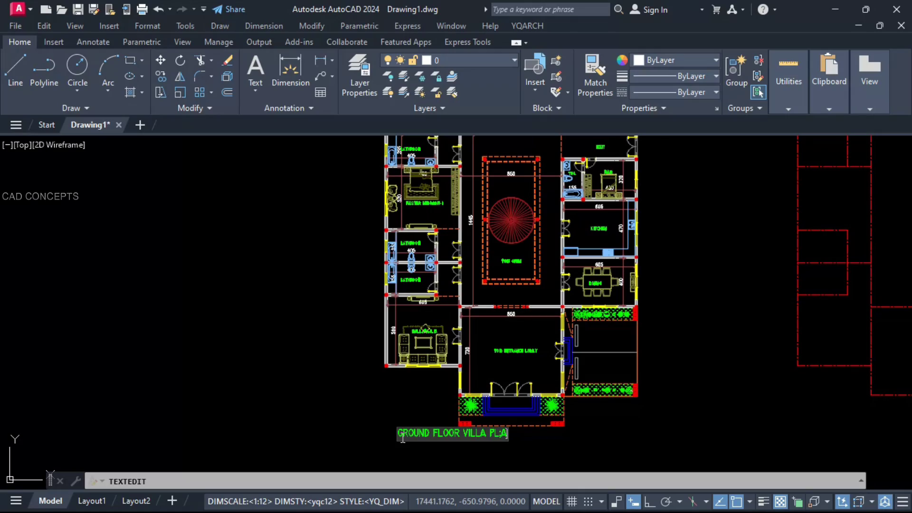
type("A")
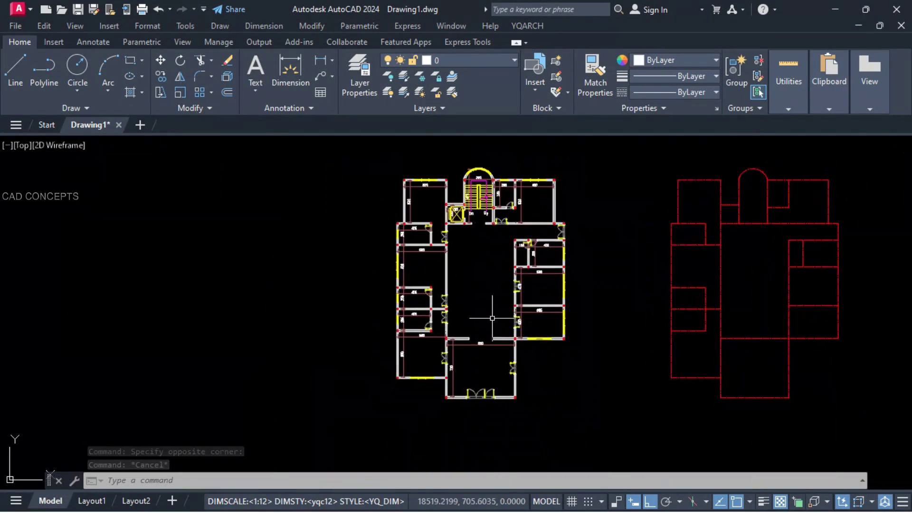
scroll(515, 380, "up", 3)
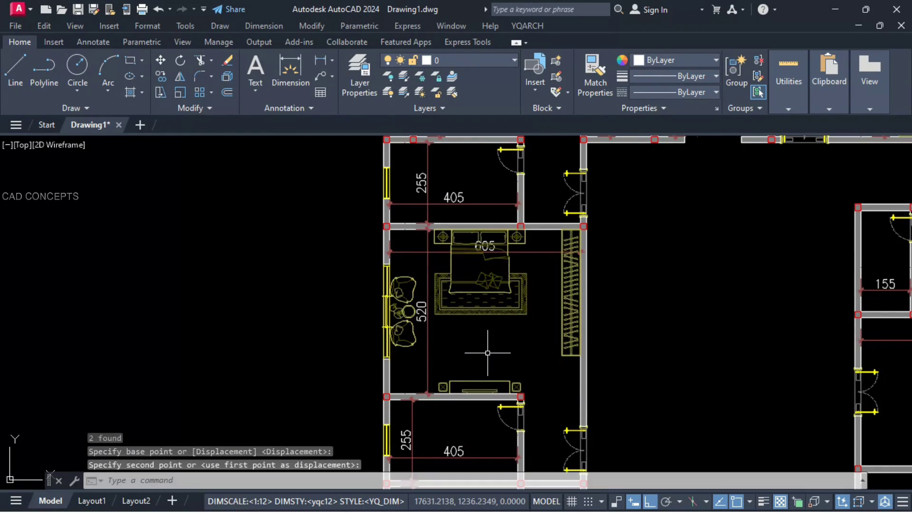
scroll(488, 354, "down", 2)
middle_click_drag(463, 361, 464, 354)
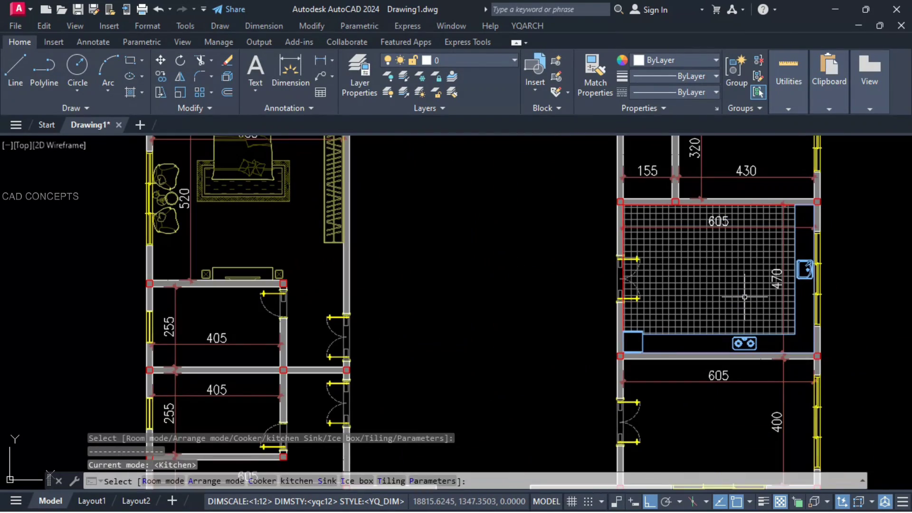
scroll(744, 297, "up", 2)
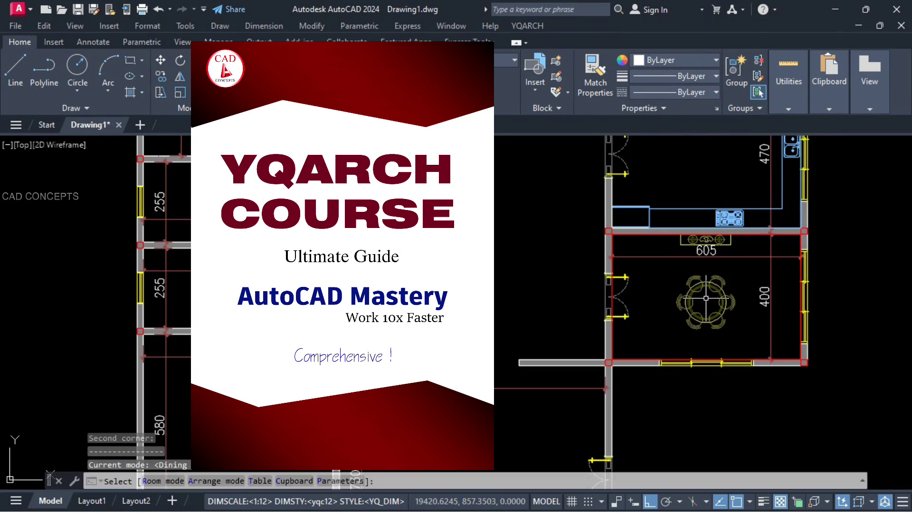
left_click(707, 298)
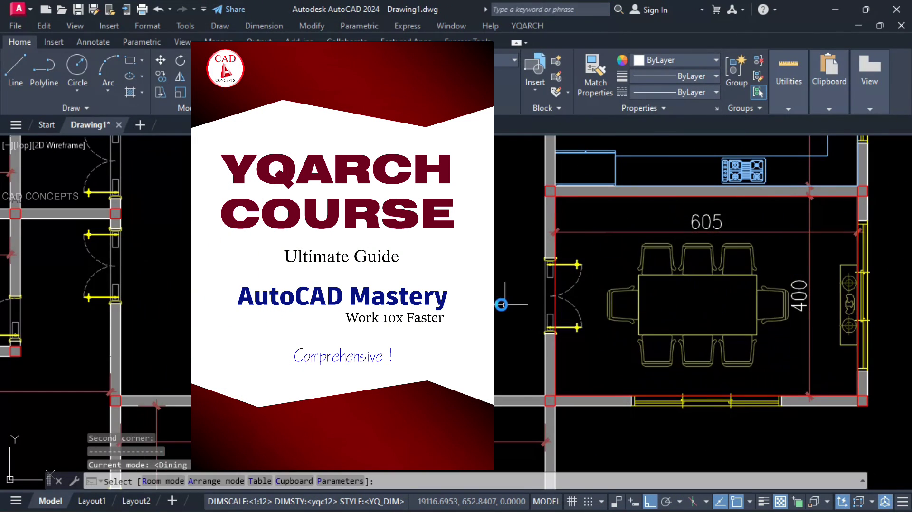